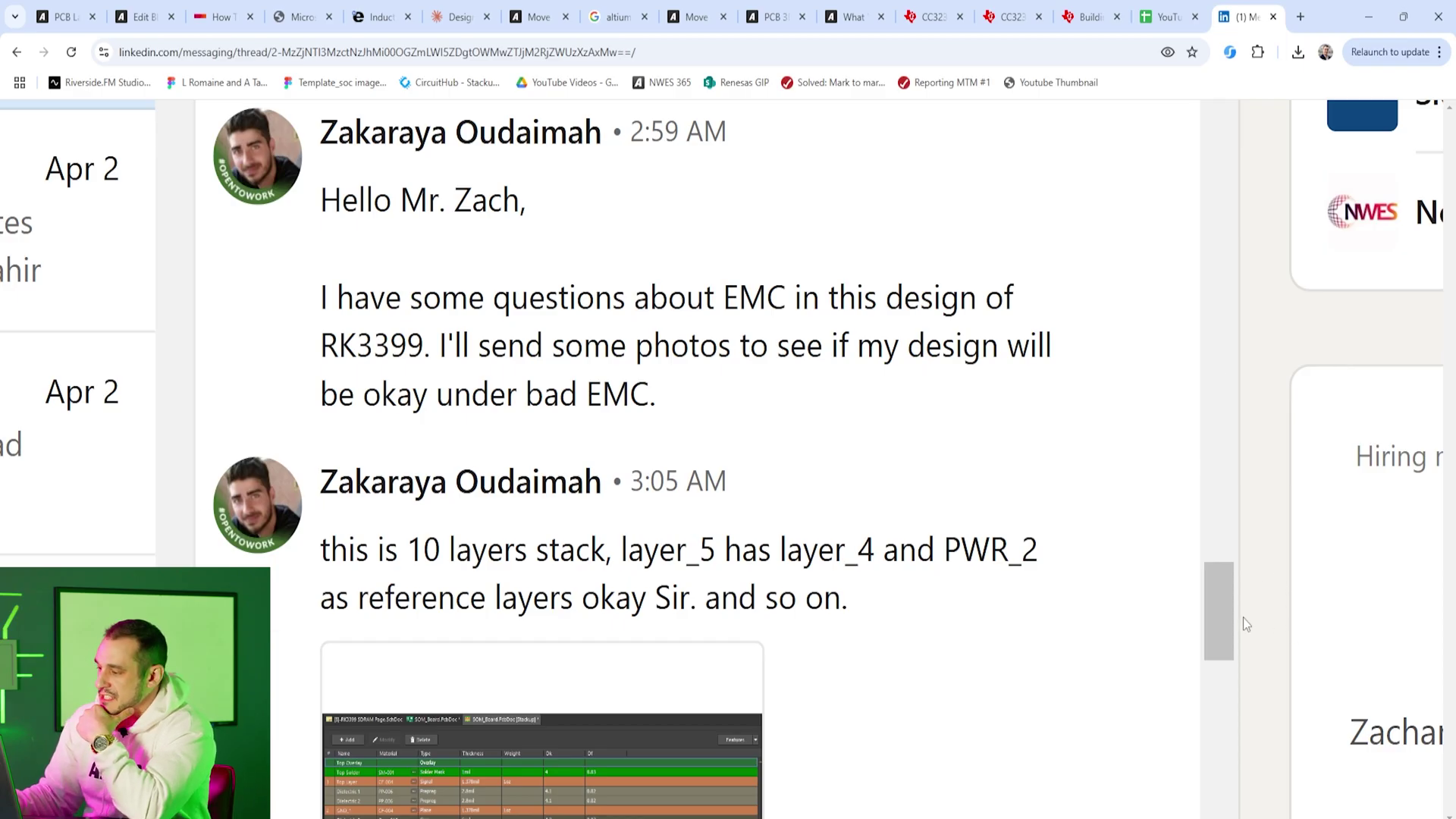
left_click_drag(1230, 628, 1203, 649)
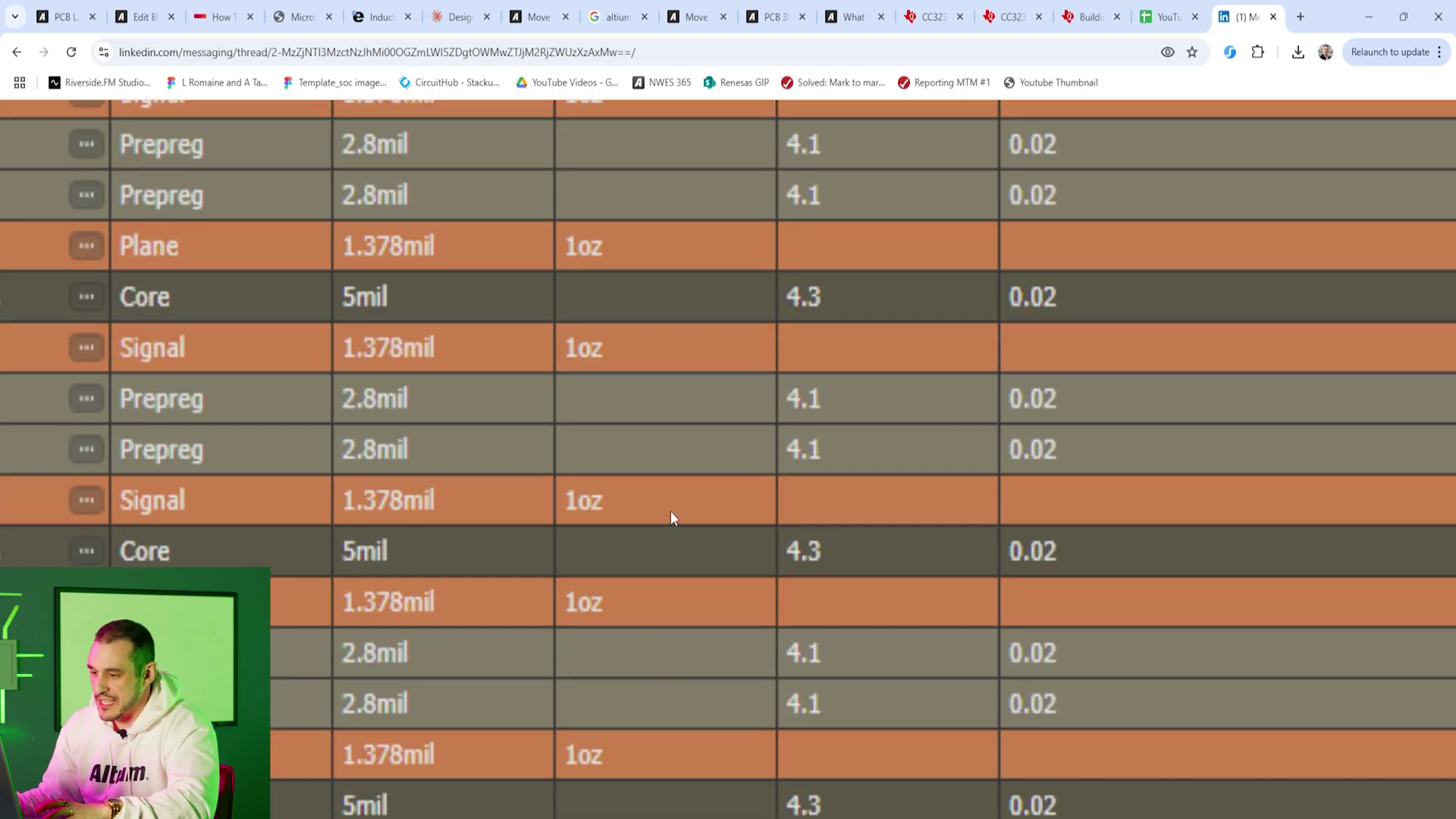
scroll(670, 511, "down", 3, "ctrl")
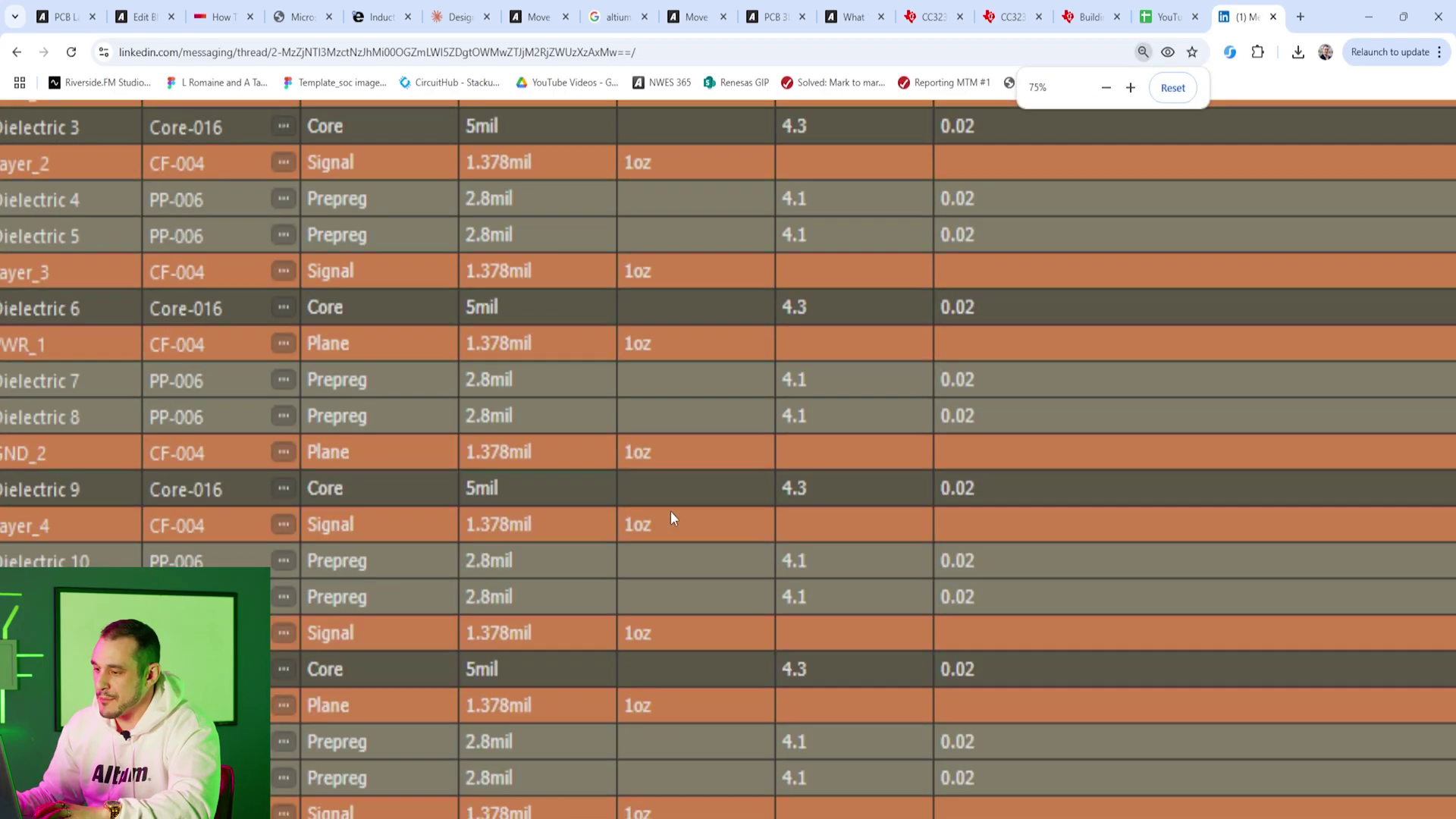
scroll(670, 511, "down", 2, "ctrl")
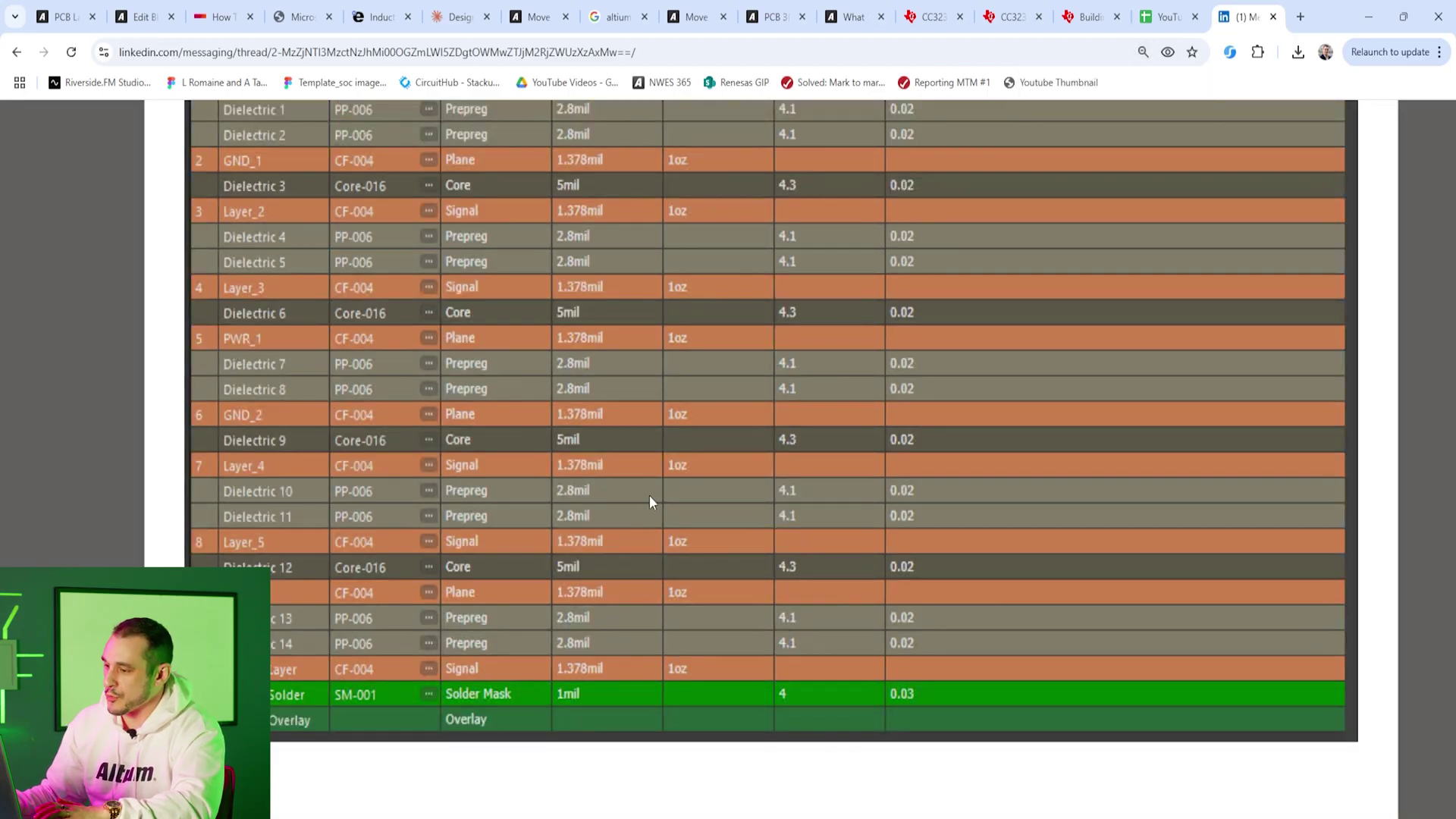
scroll(656, 493, "up", 4)
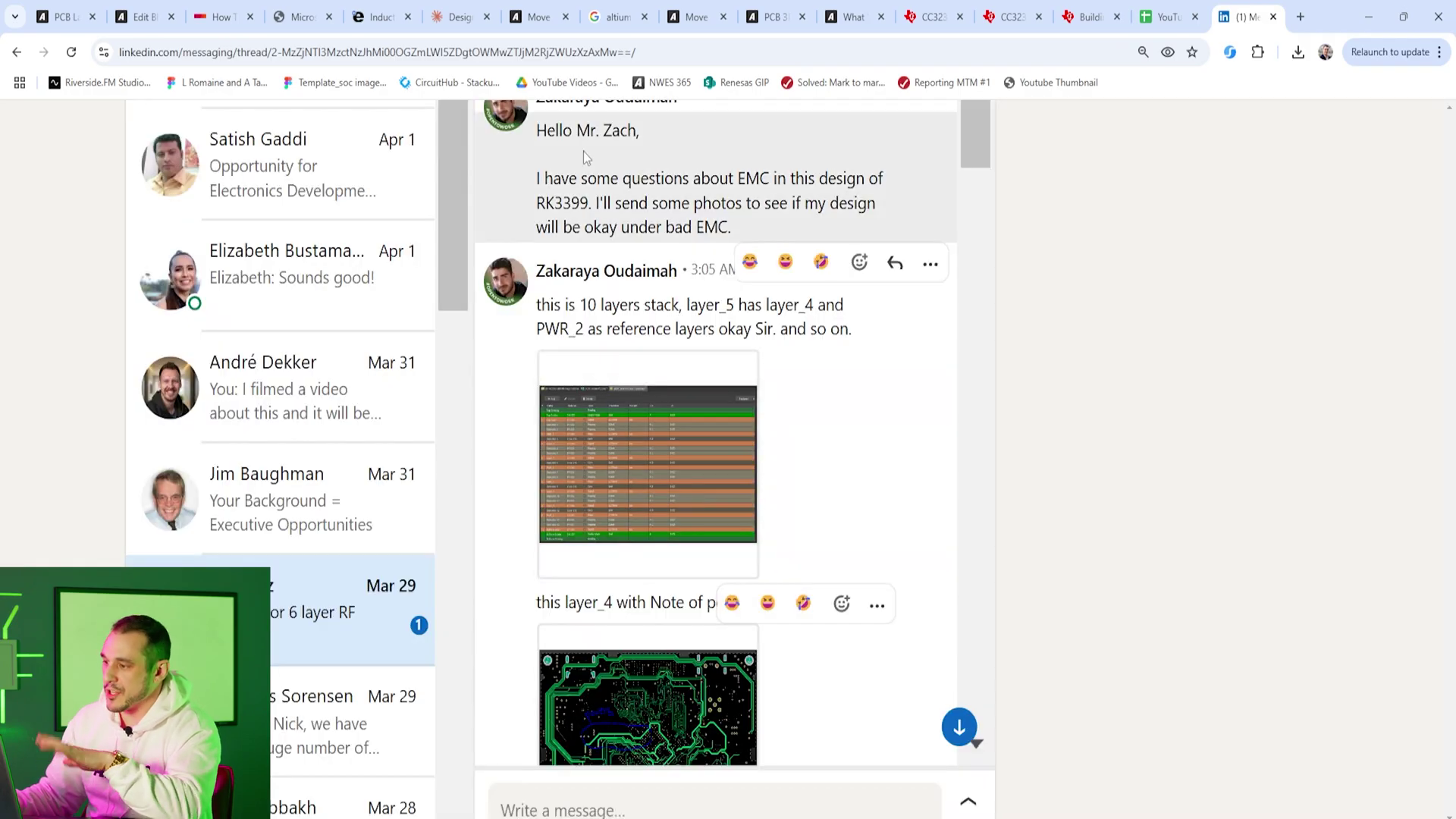
Step: Scroll the LinkedIn thread past the layer_4 routing image down to the EMC question message
scroll(919, 433, "up", 1, "ctrl")
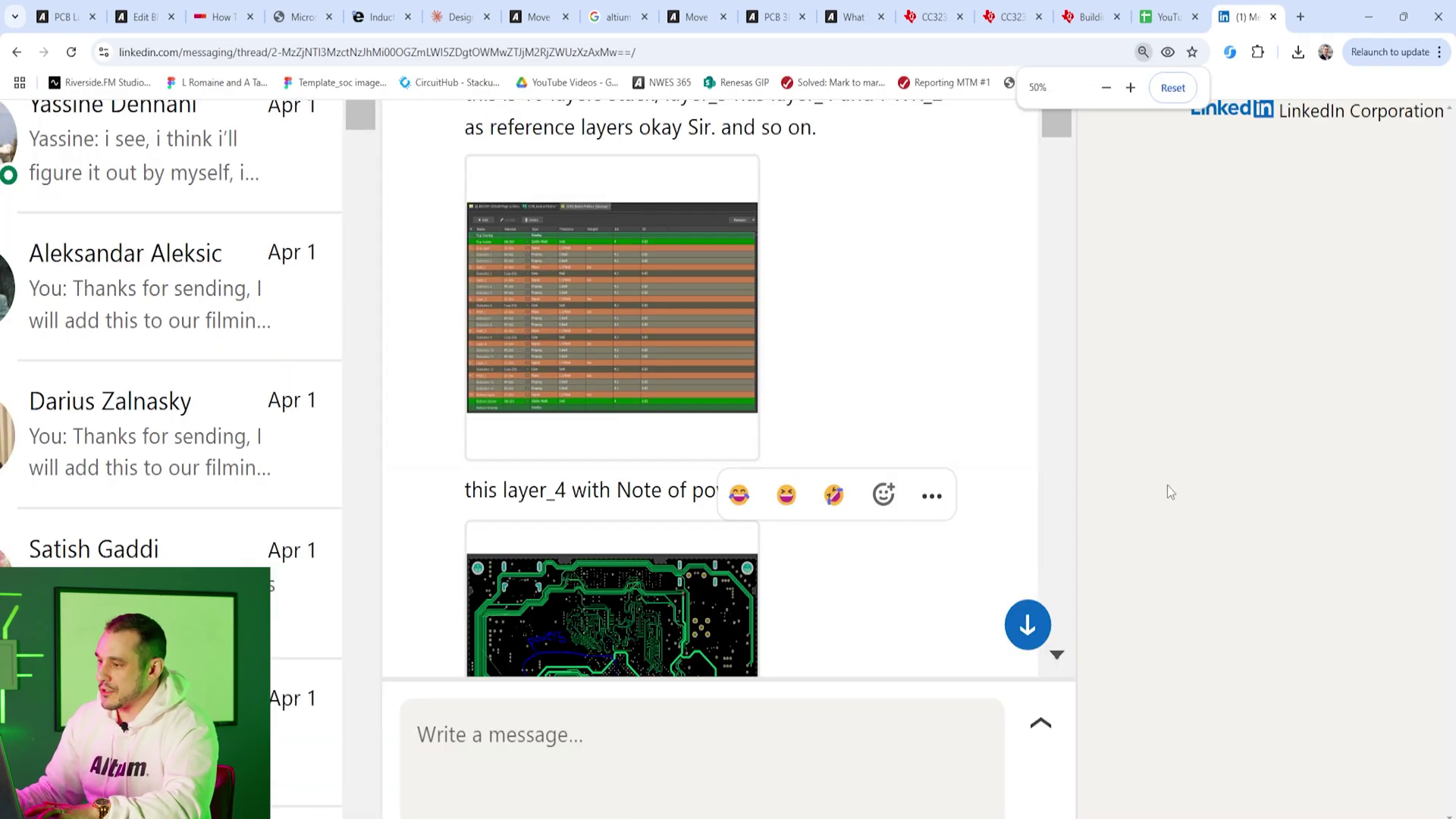
scroll(1167, 485, "down", 1, "ctrl")
scroll(1082, 493, "up", 2, "ctrl")
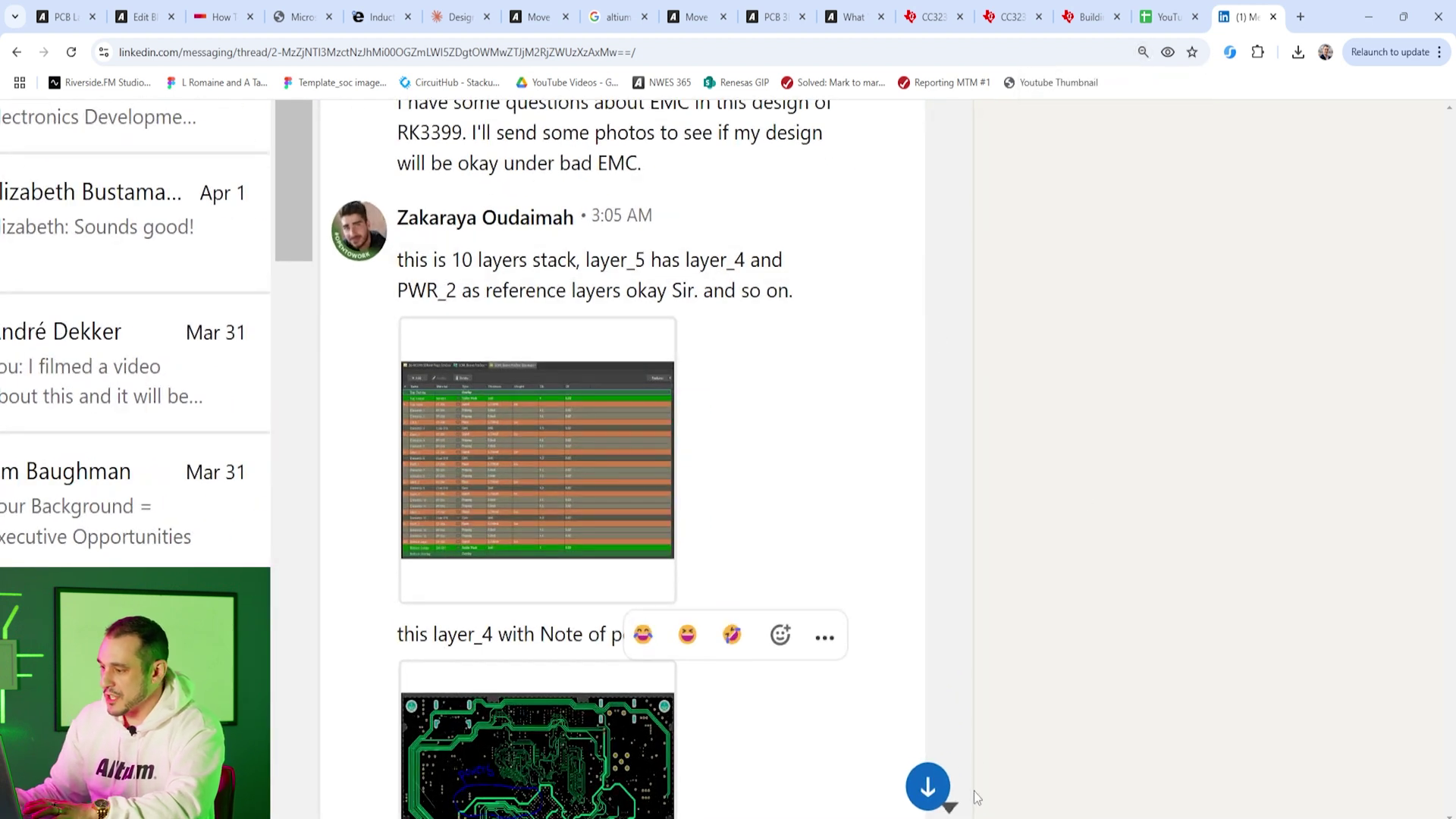
scroll(977, 797, "down", 5)
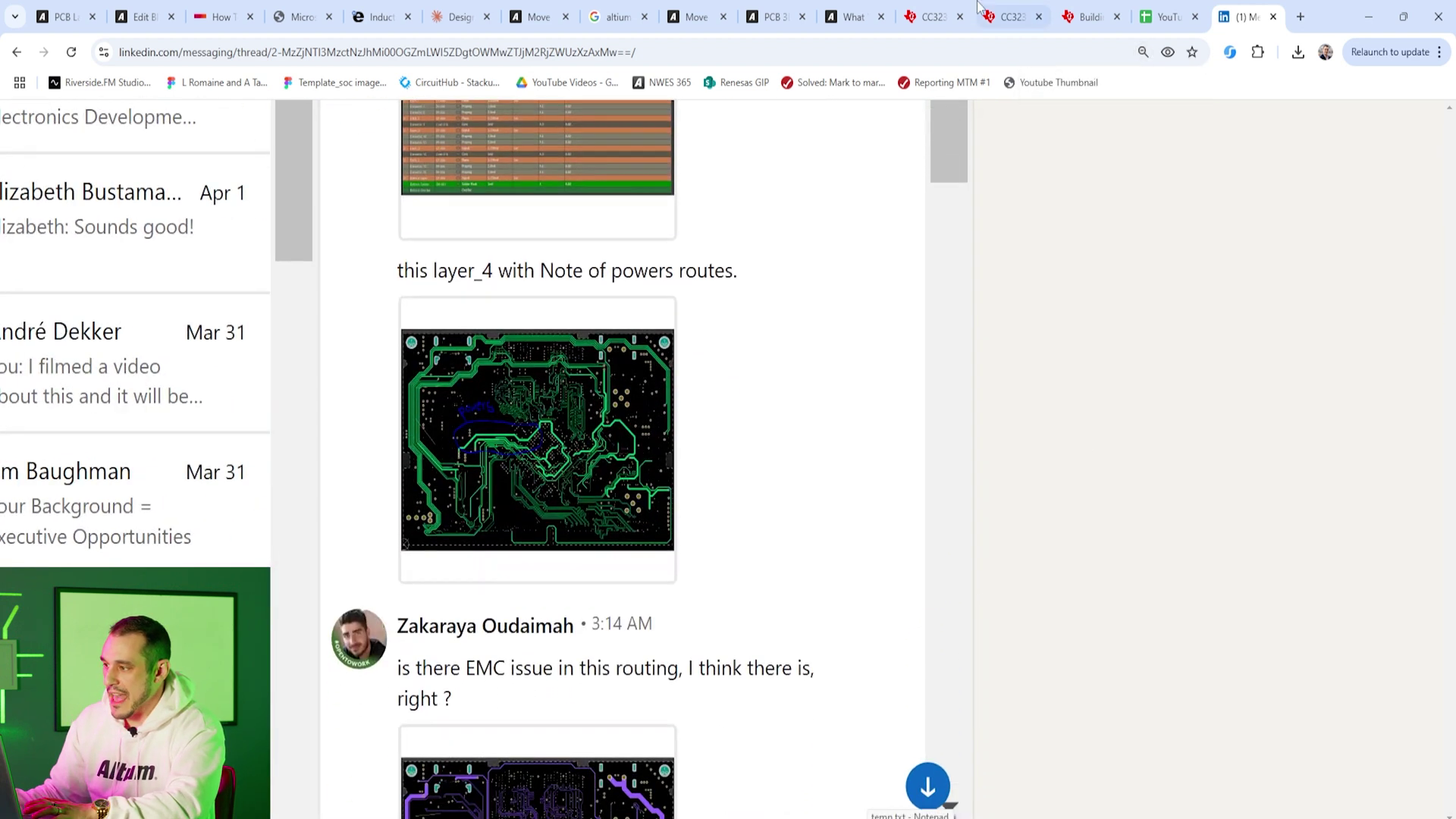
scroll(526, 419, "up", 5, "ctrl")
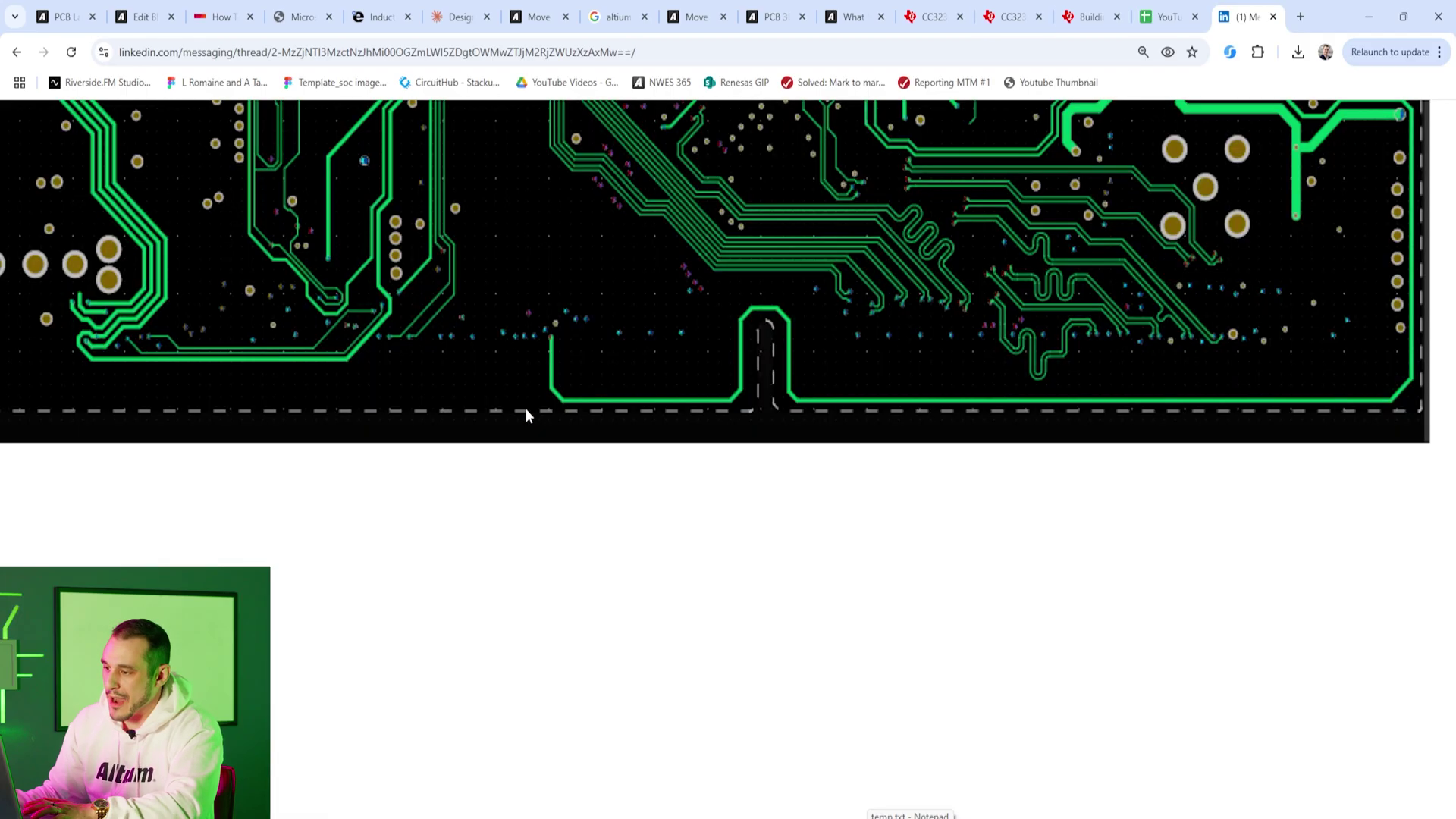
scroll(530, 497, "up", 8)
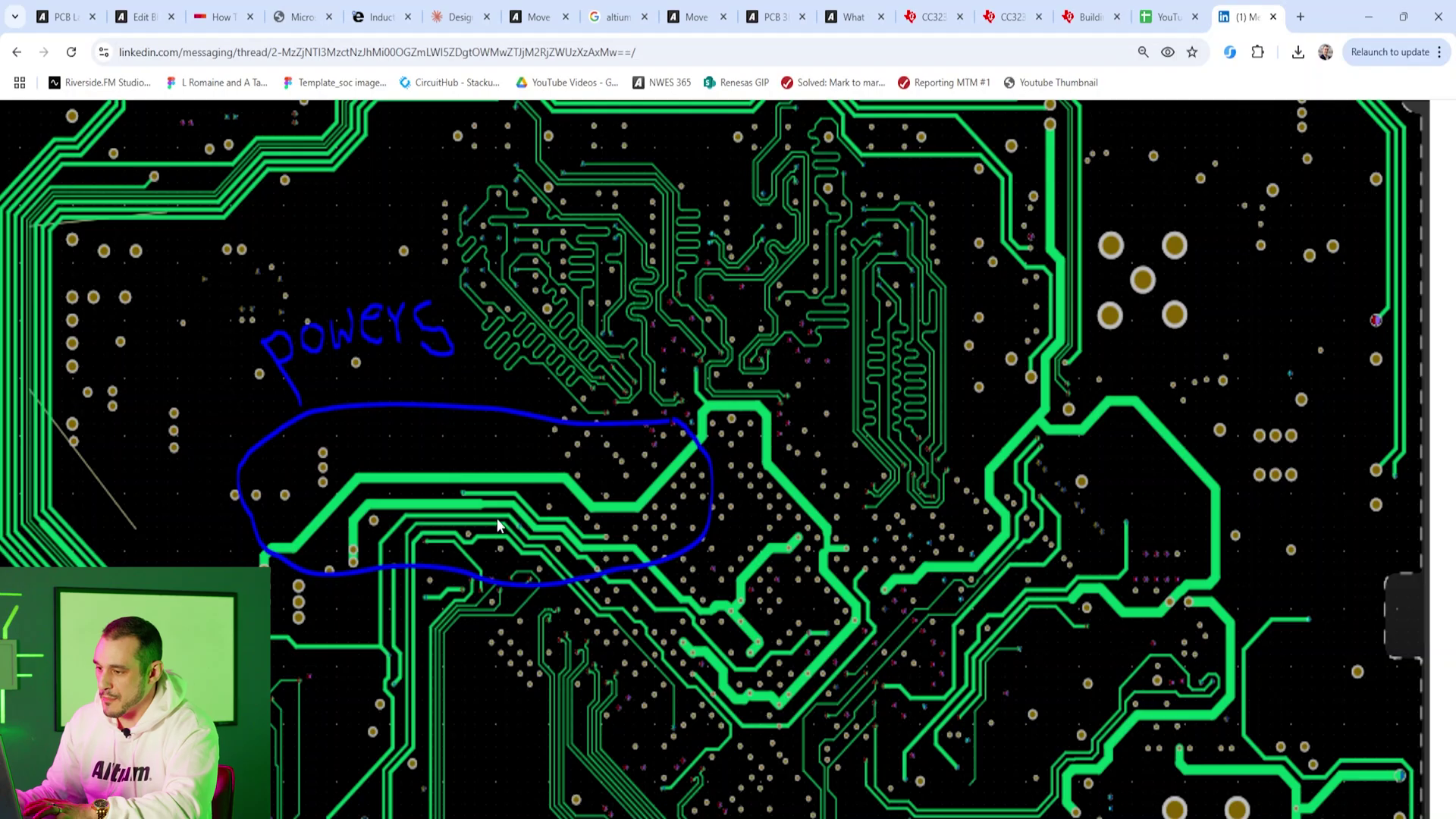
scroll(521, 635, "down", 10, "ctrl")
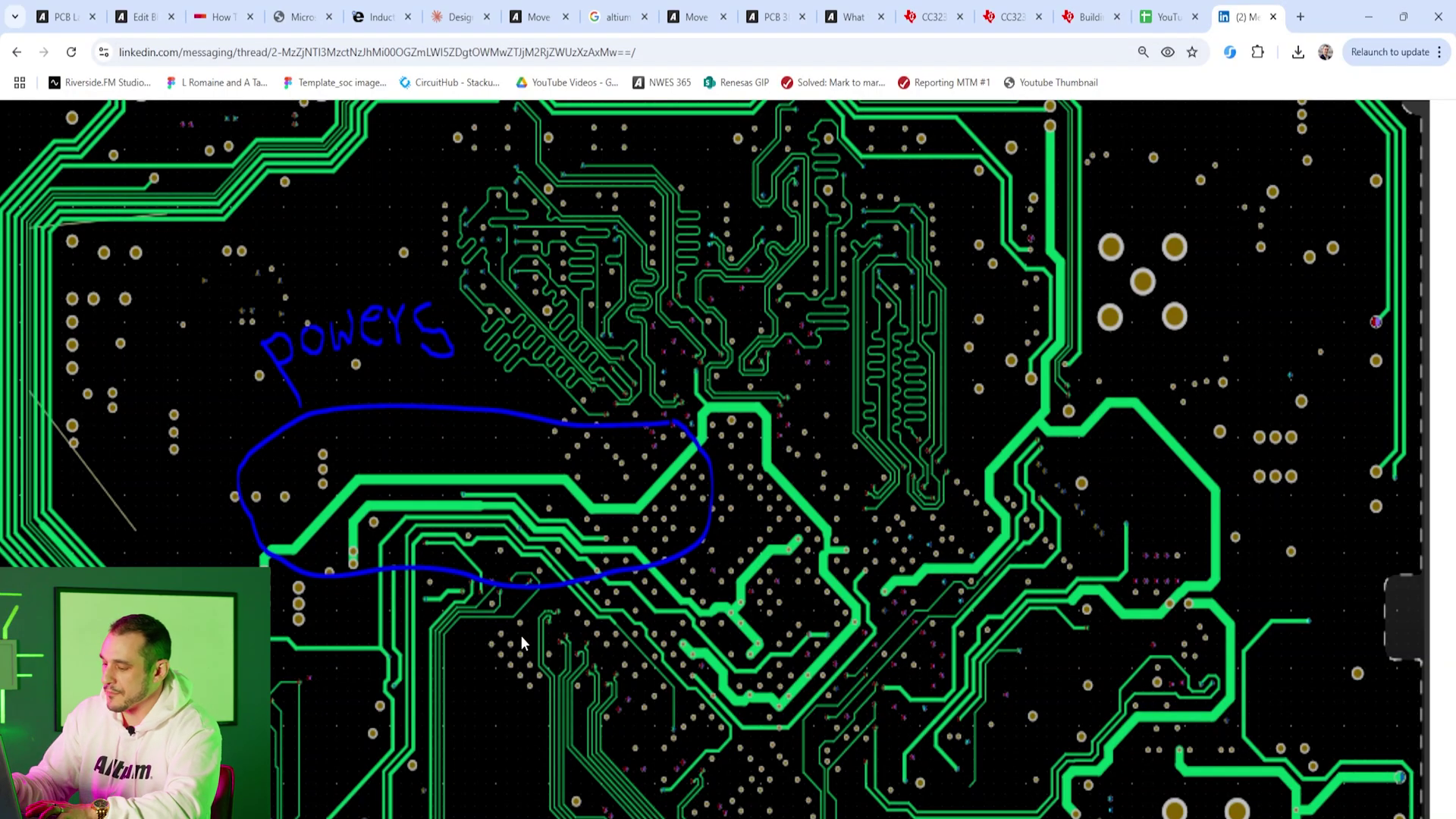
left_click_drag(1083, 474, 1083, 493)
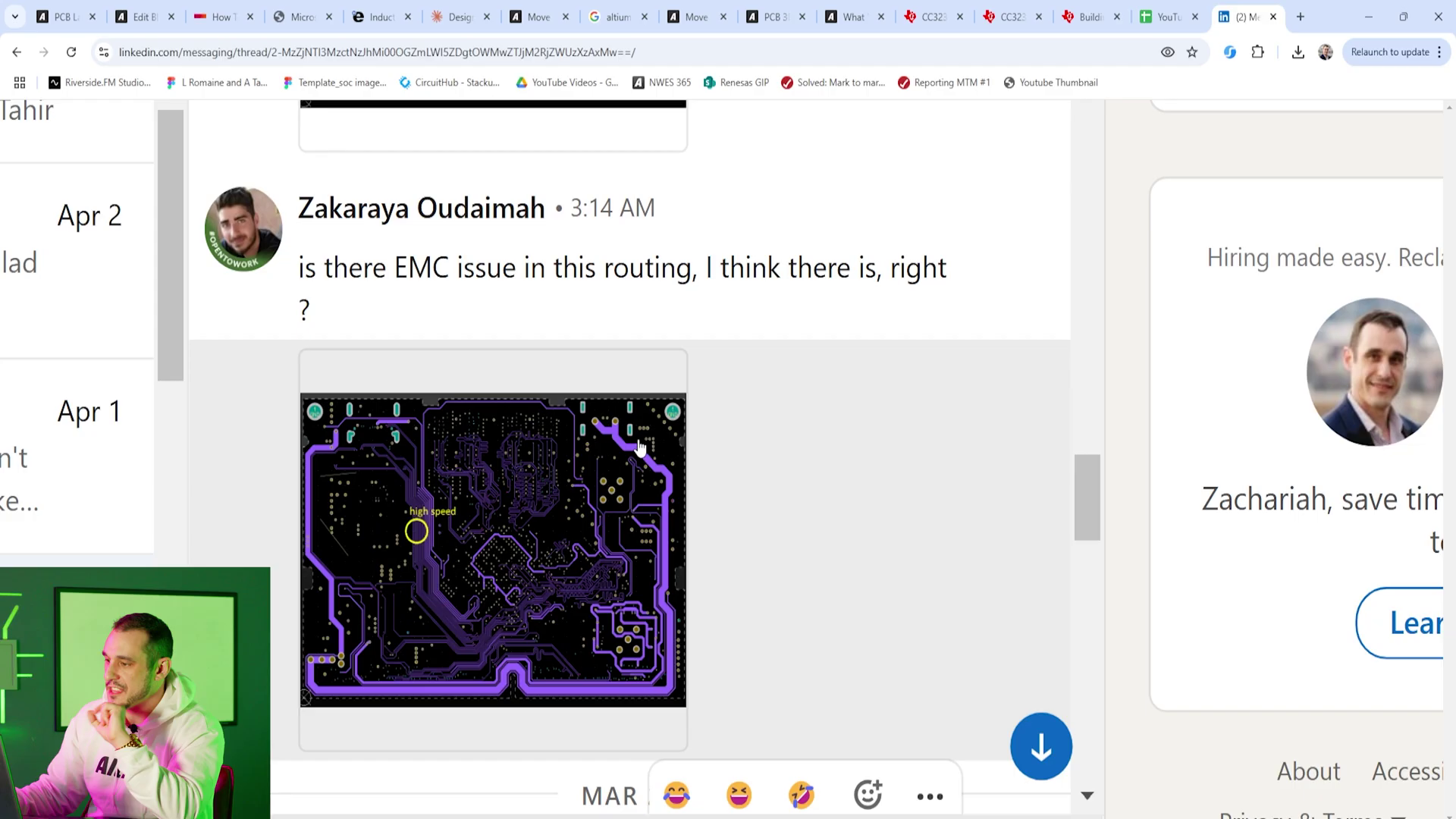
scroll(448, 574, "up", 9, "ctrl")
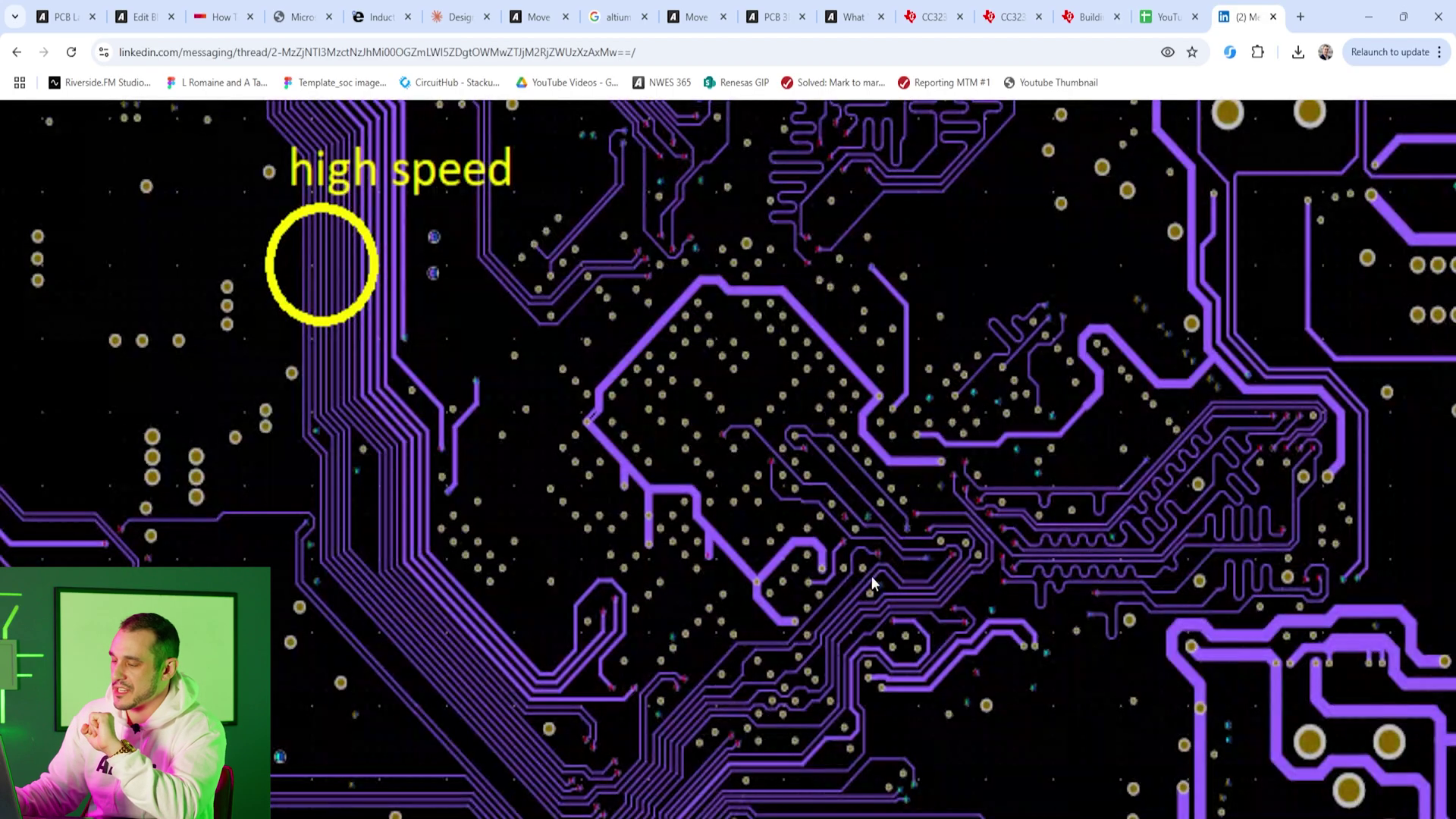
scroll(847, 569, "down", 1, "ctrl")
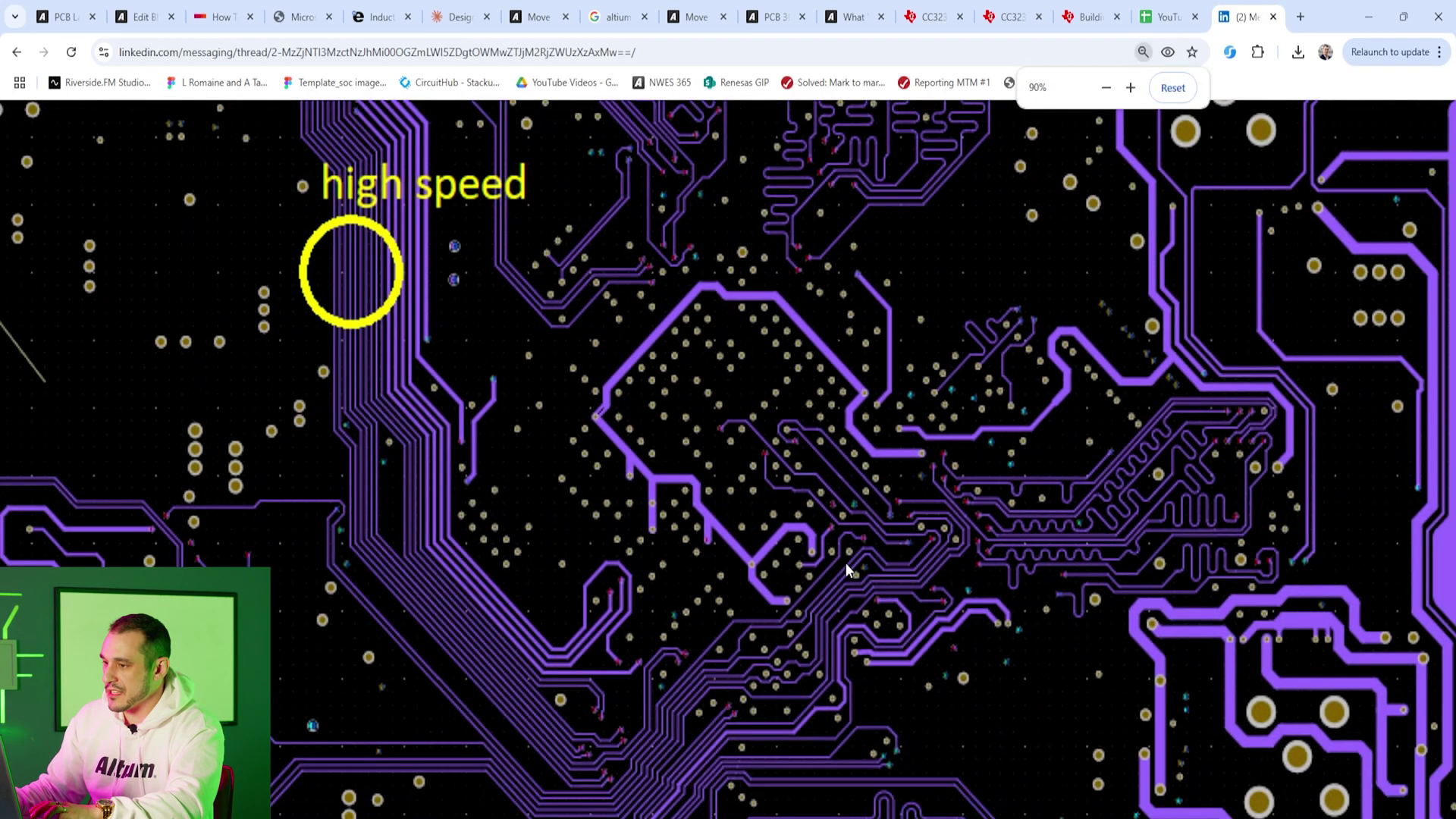
scroll(845, 562, "down", 1, "ctrl")
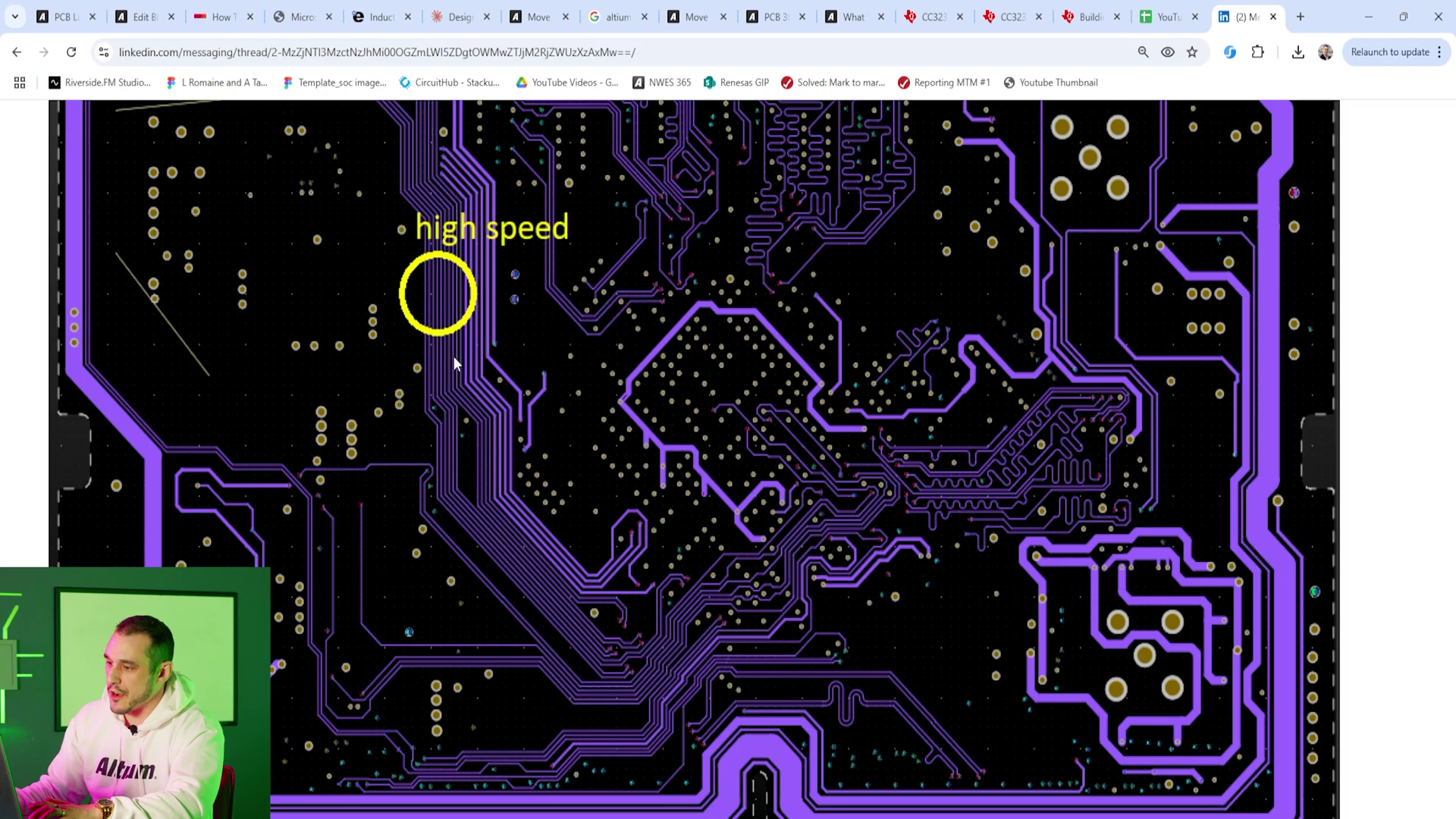
scroll(416, 307, "up", 1, "ctrl")
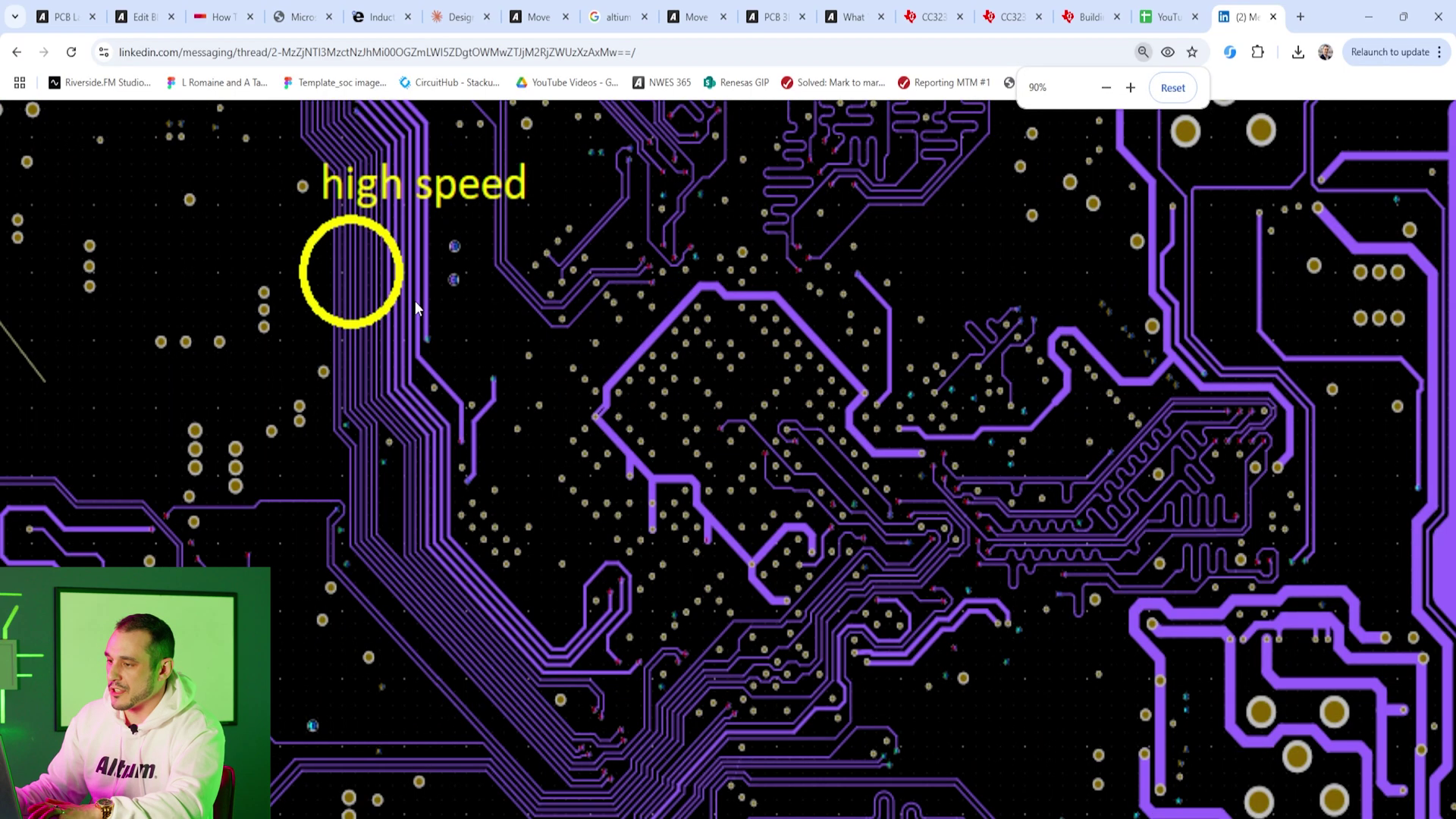
scroll(285, 250, "up", 3, "ctrl")
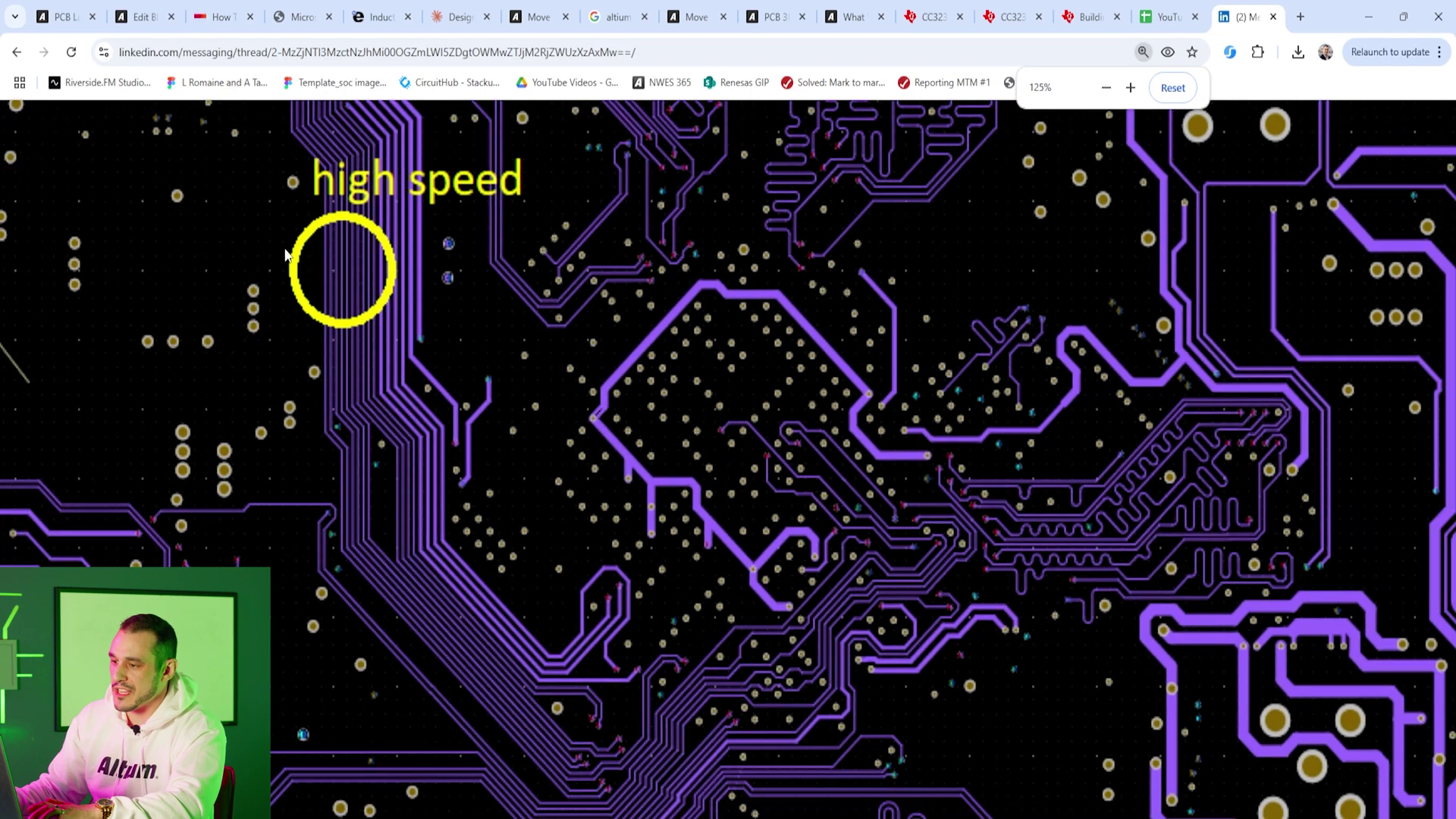
scroll(305, 263, "up", 2)
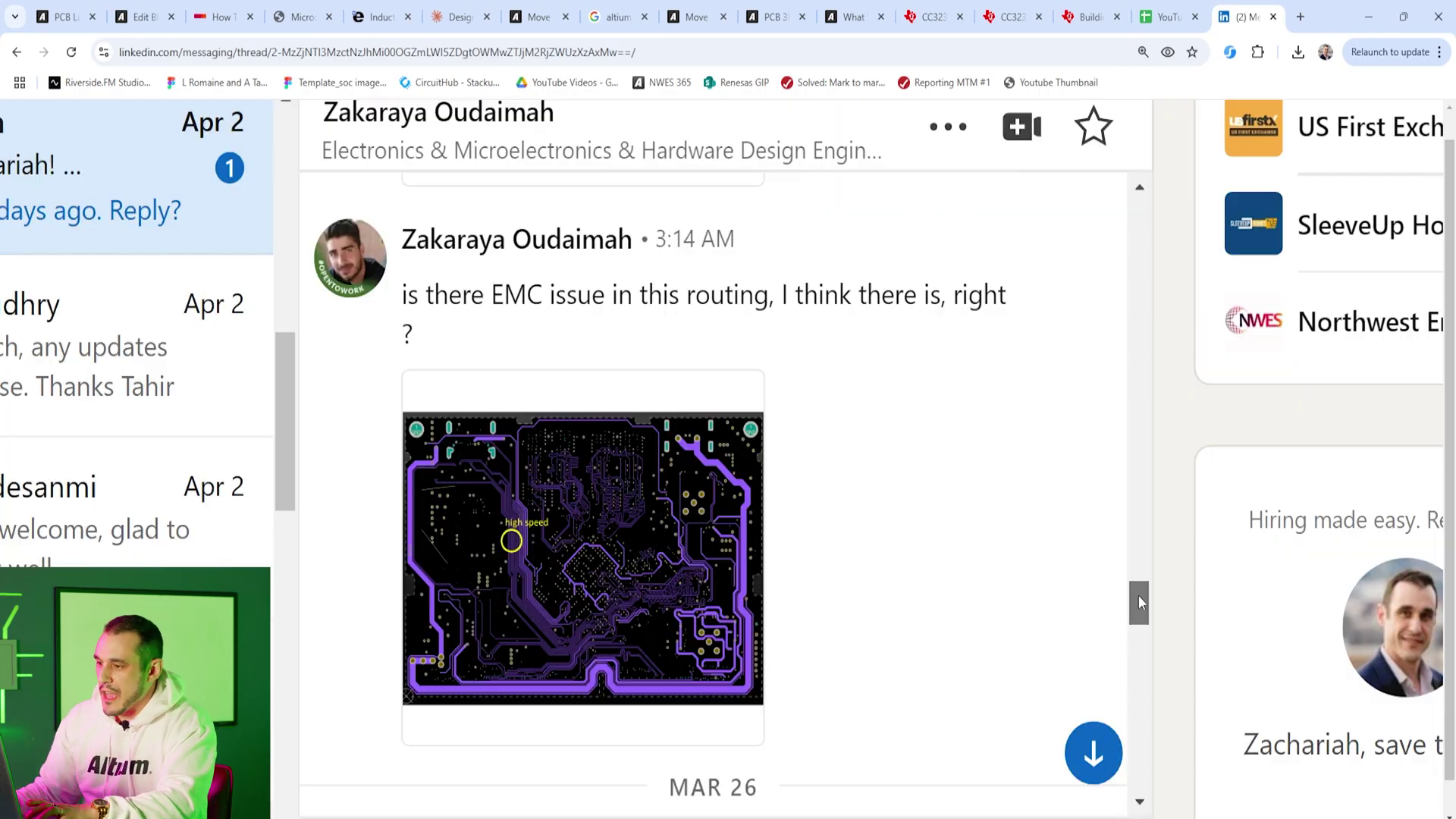
left_click_drag(1139, 595, 1134, 525)
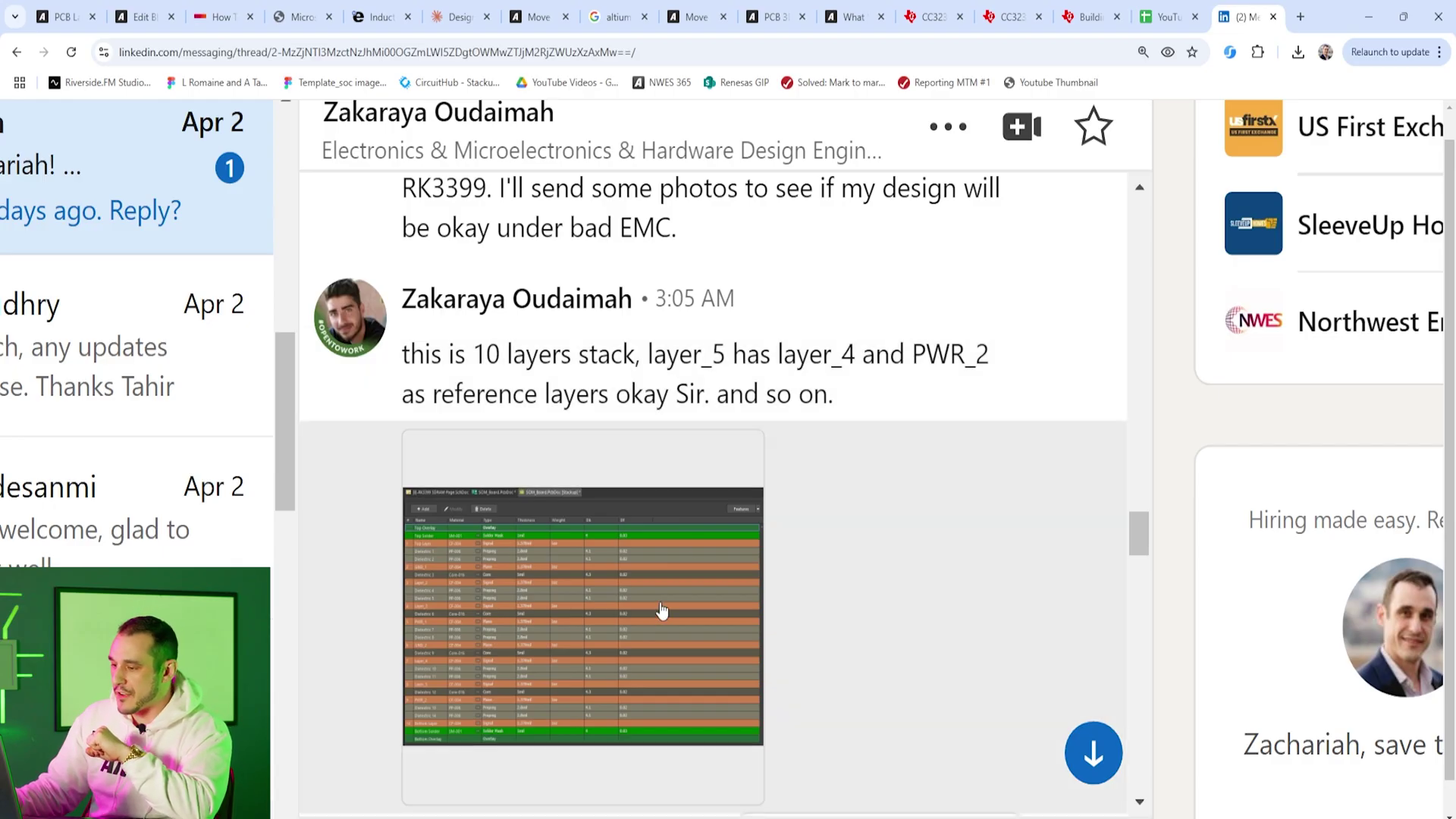
Step: View the stack-up table screenshot full size, then enlarge the layer_4 routing image
left_click(617, 625)
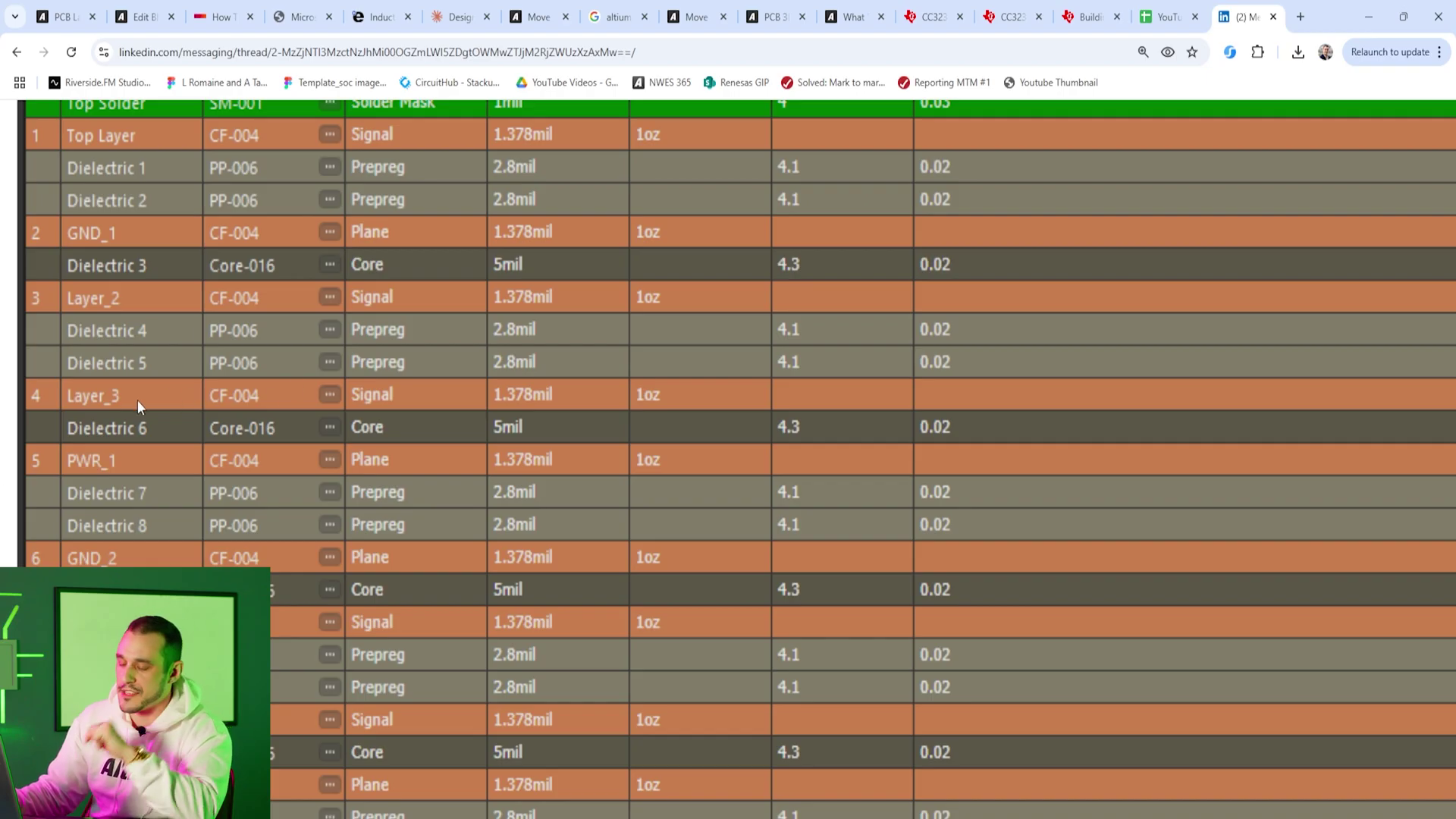
key("Escape")
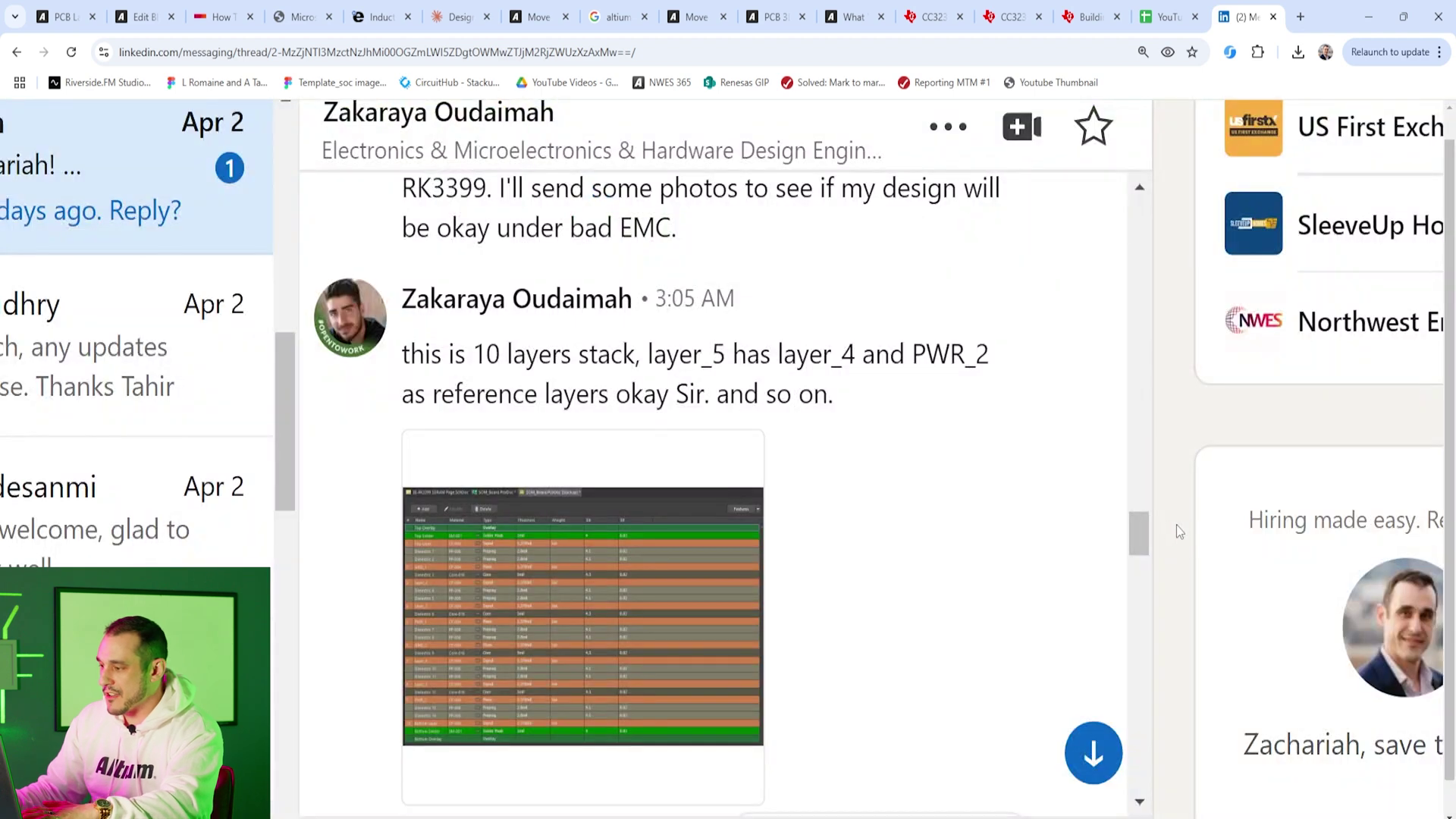
left_click_drag(1144, 534, 1137, 570)
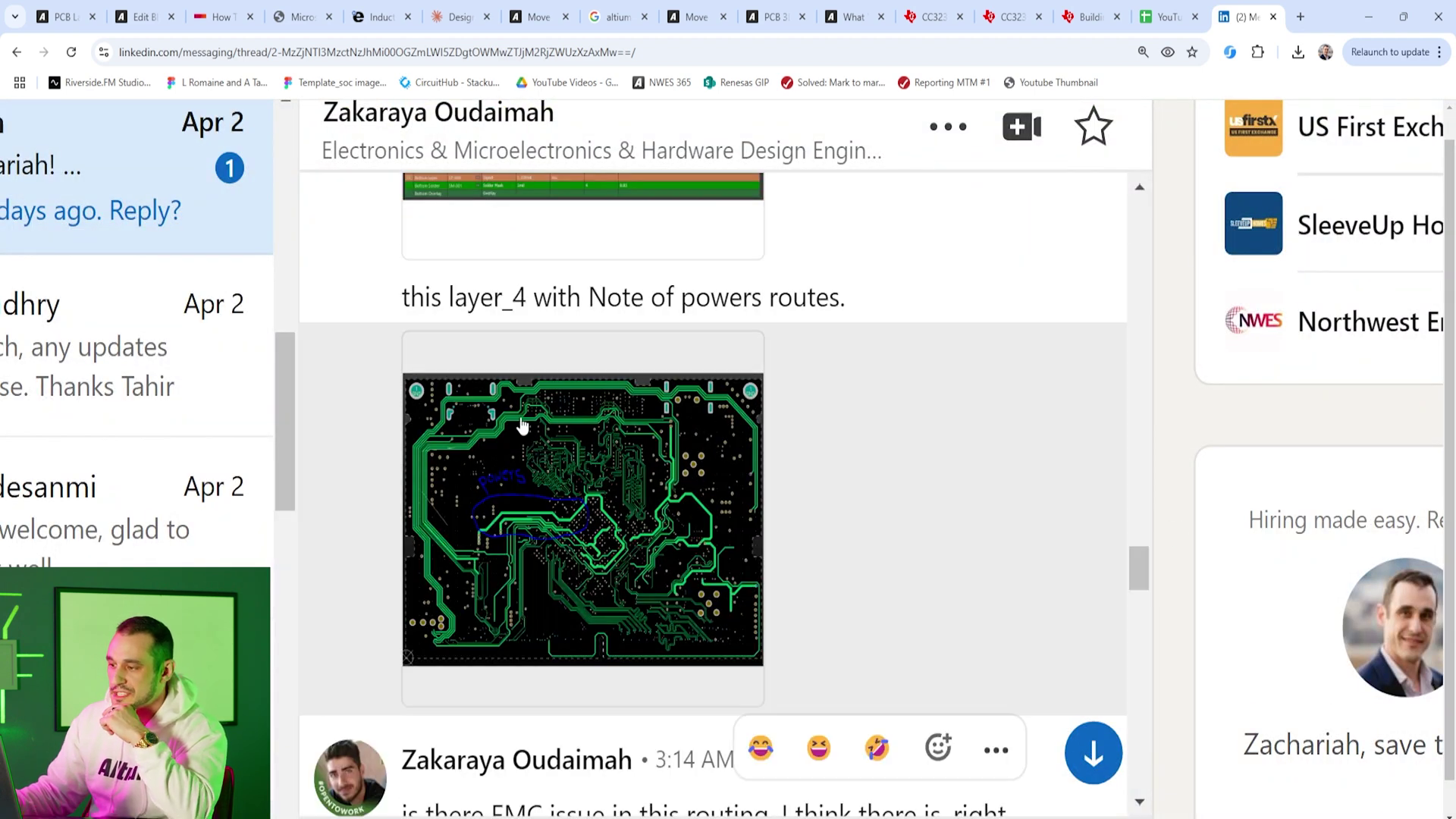
left_click(582, 493)
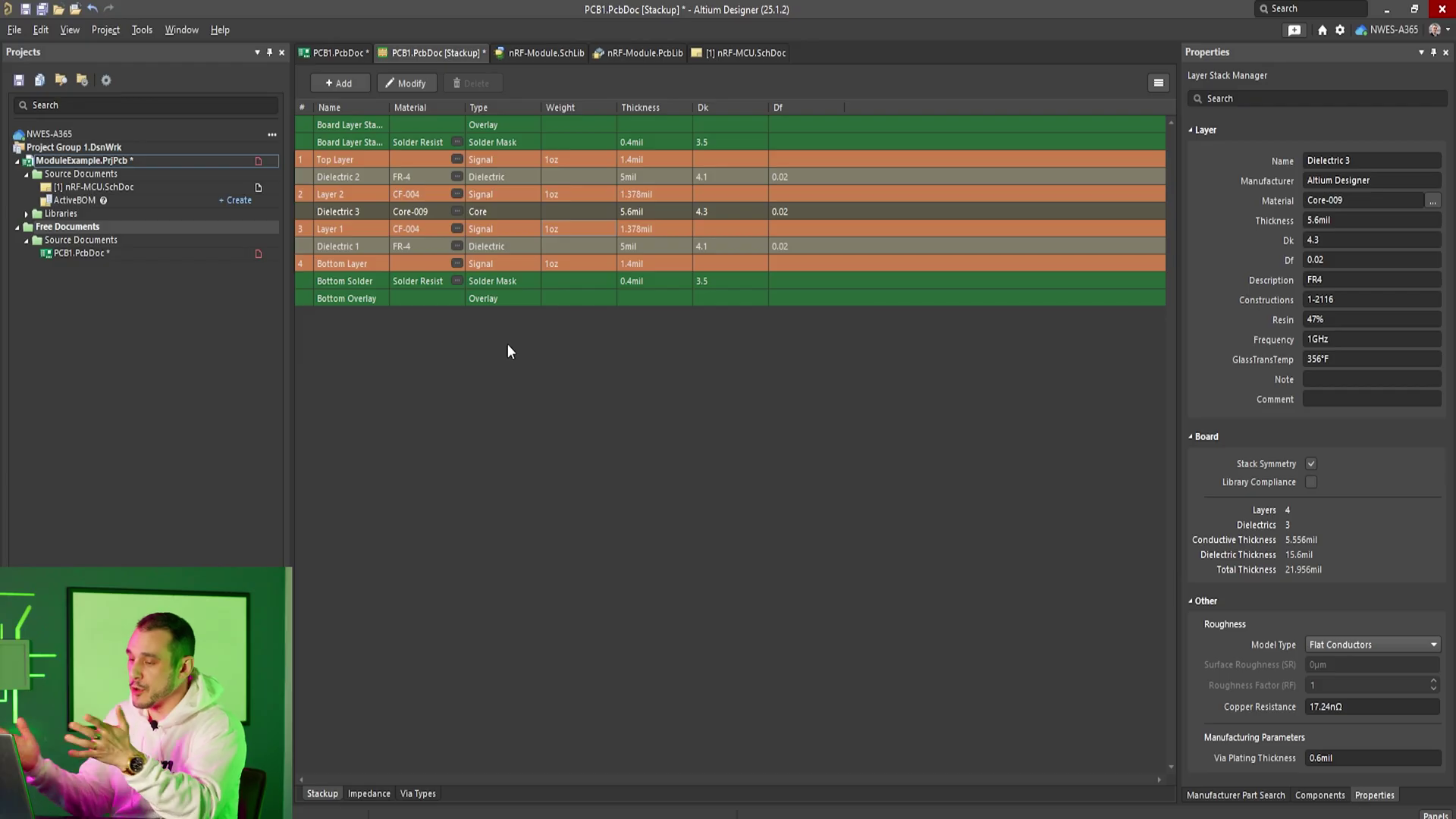
Step: Inspect the Layer 1, Layer 2, Top Layer and Bottom Layer rows, then show the Impedance profiles
left_click(365, 227)
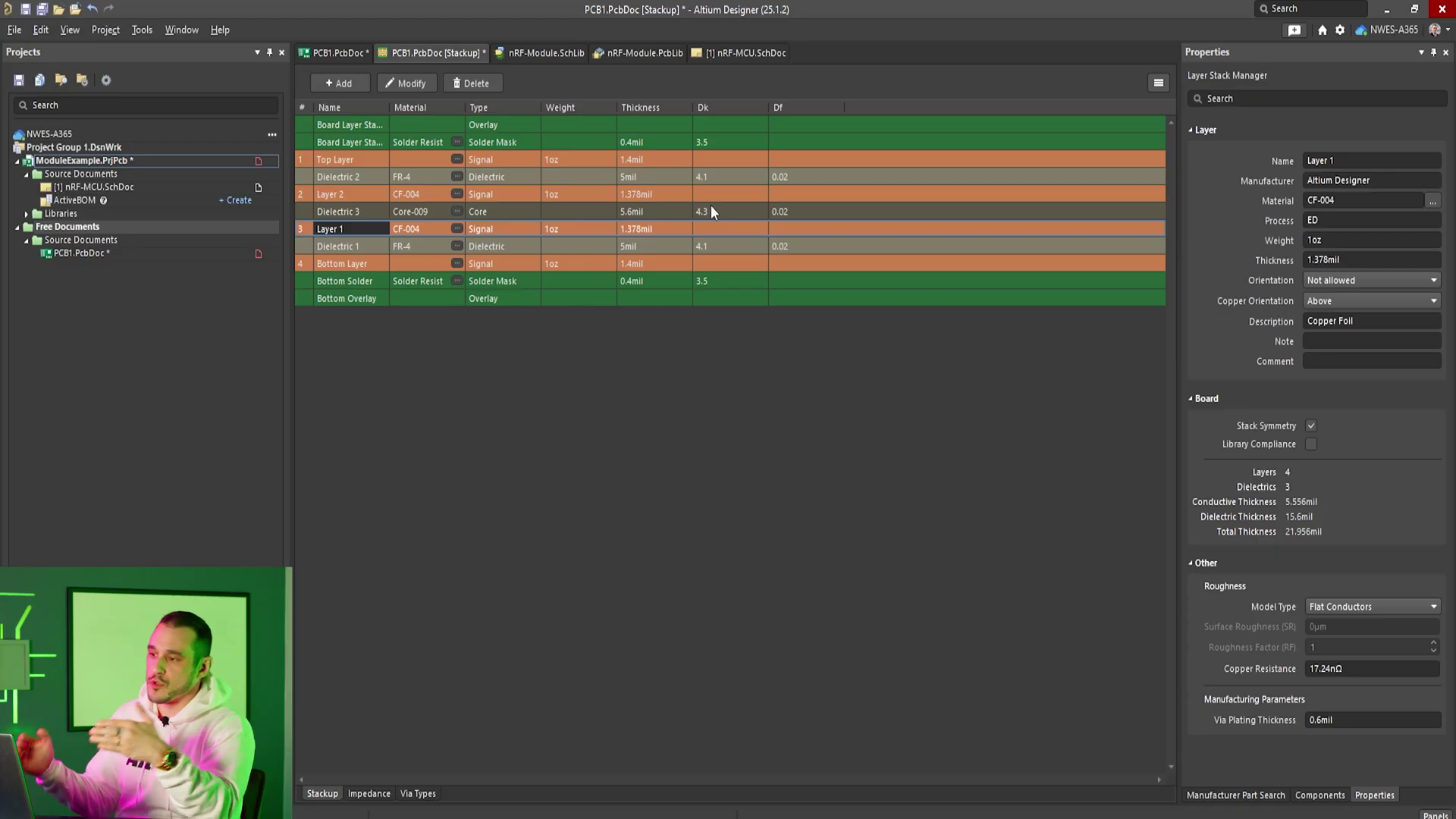
left_click(651, 194)
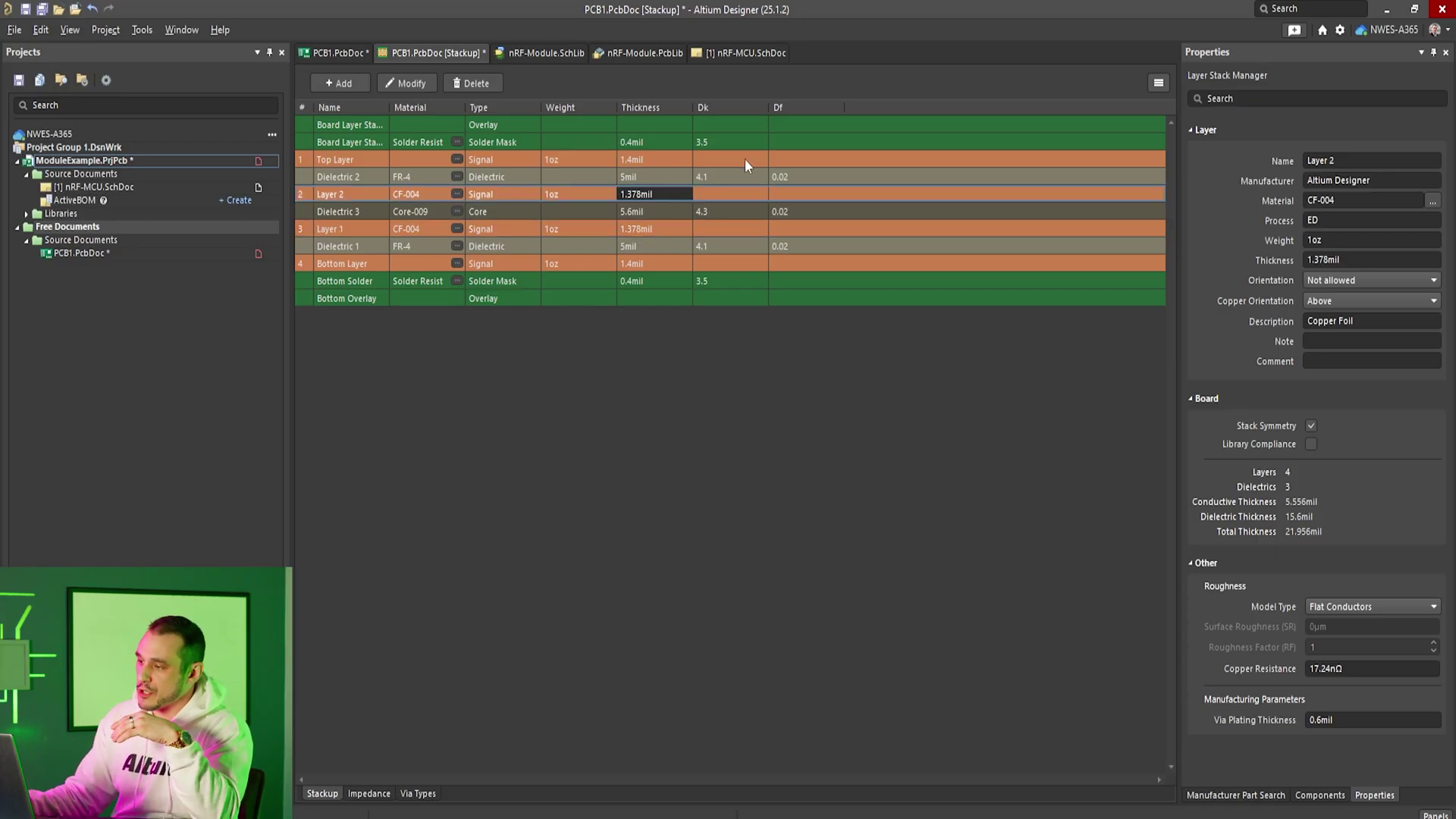
left_click(710, 165)
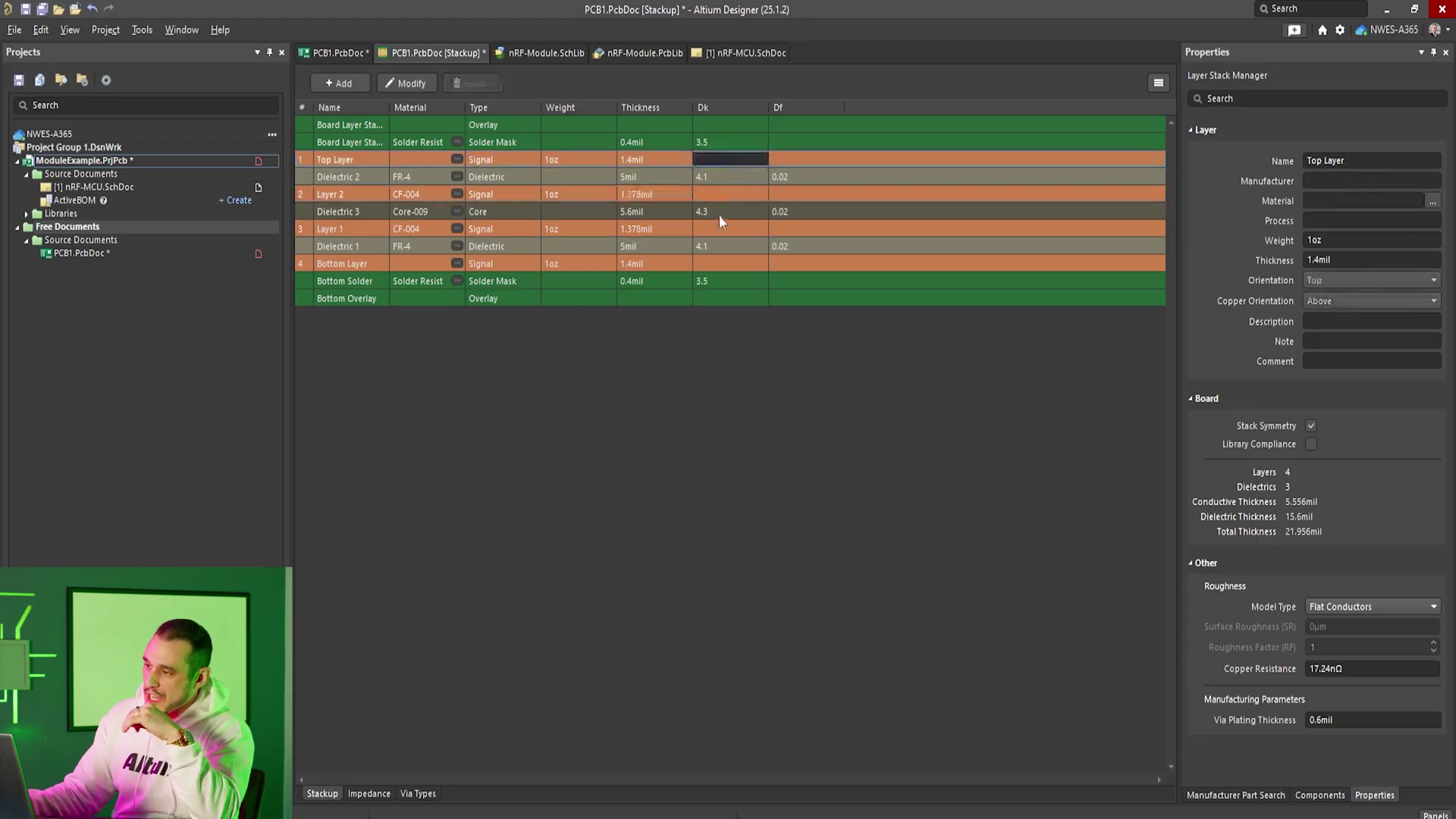
left_click(723, 266)
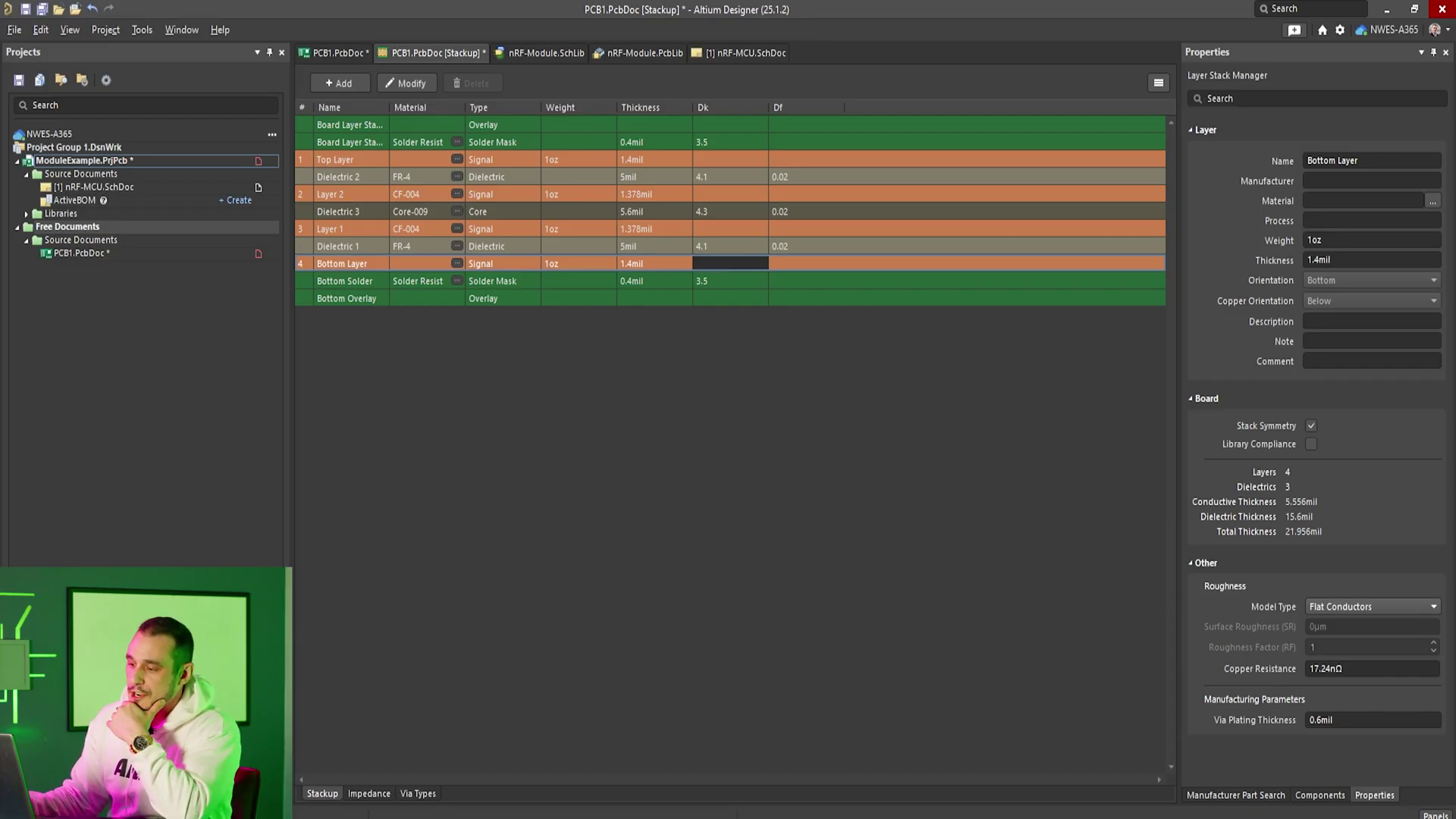
left_click(369, 794)
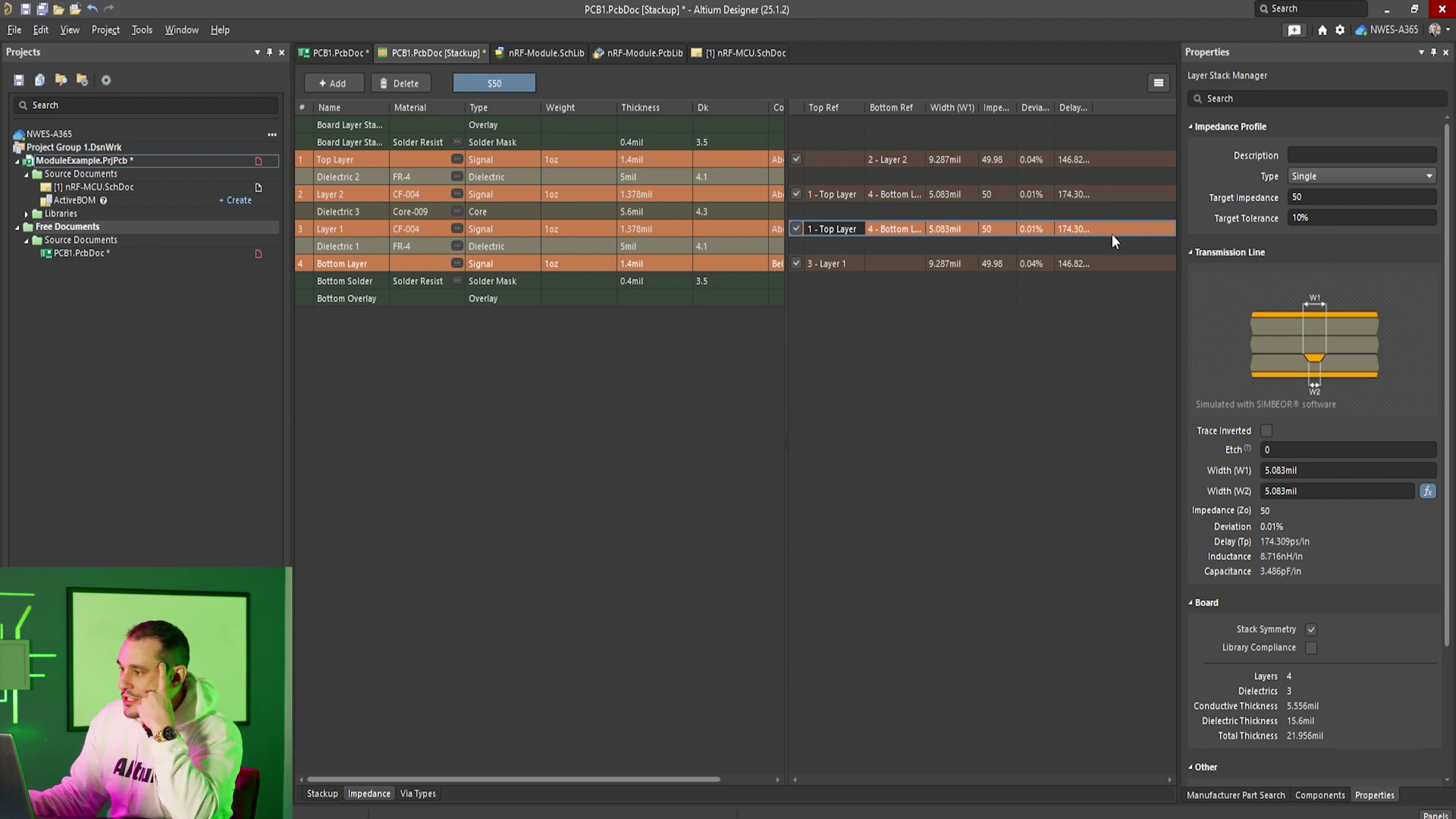
Step: Try Layer 2, then '1 - Top Layer' as Layer 1's top reference in the impedance profile
left_click(858, 230)
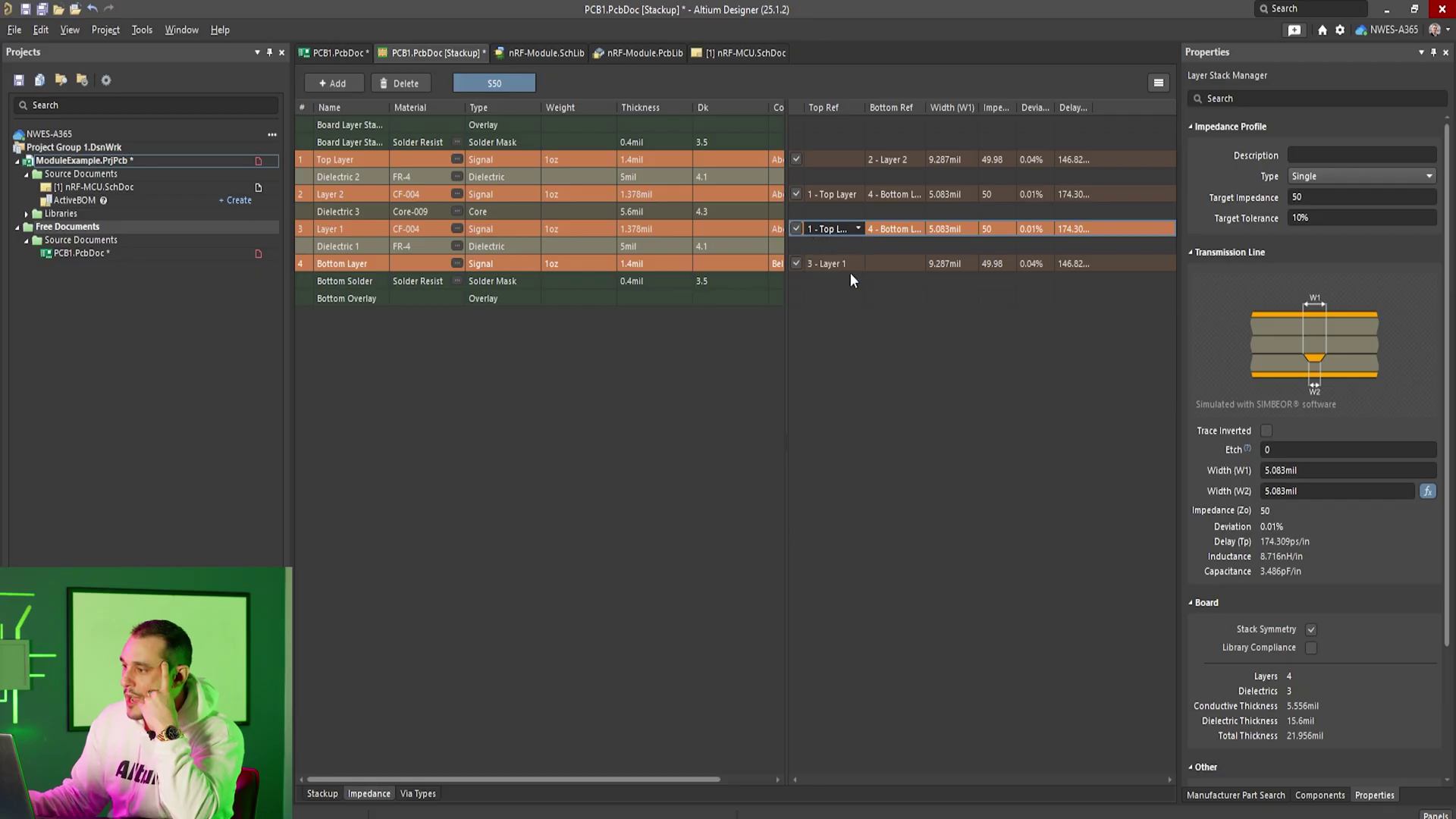
left_click(982, 252)
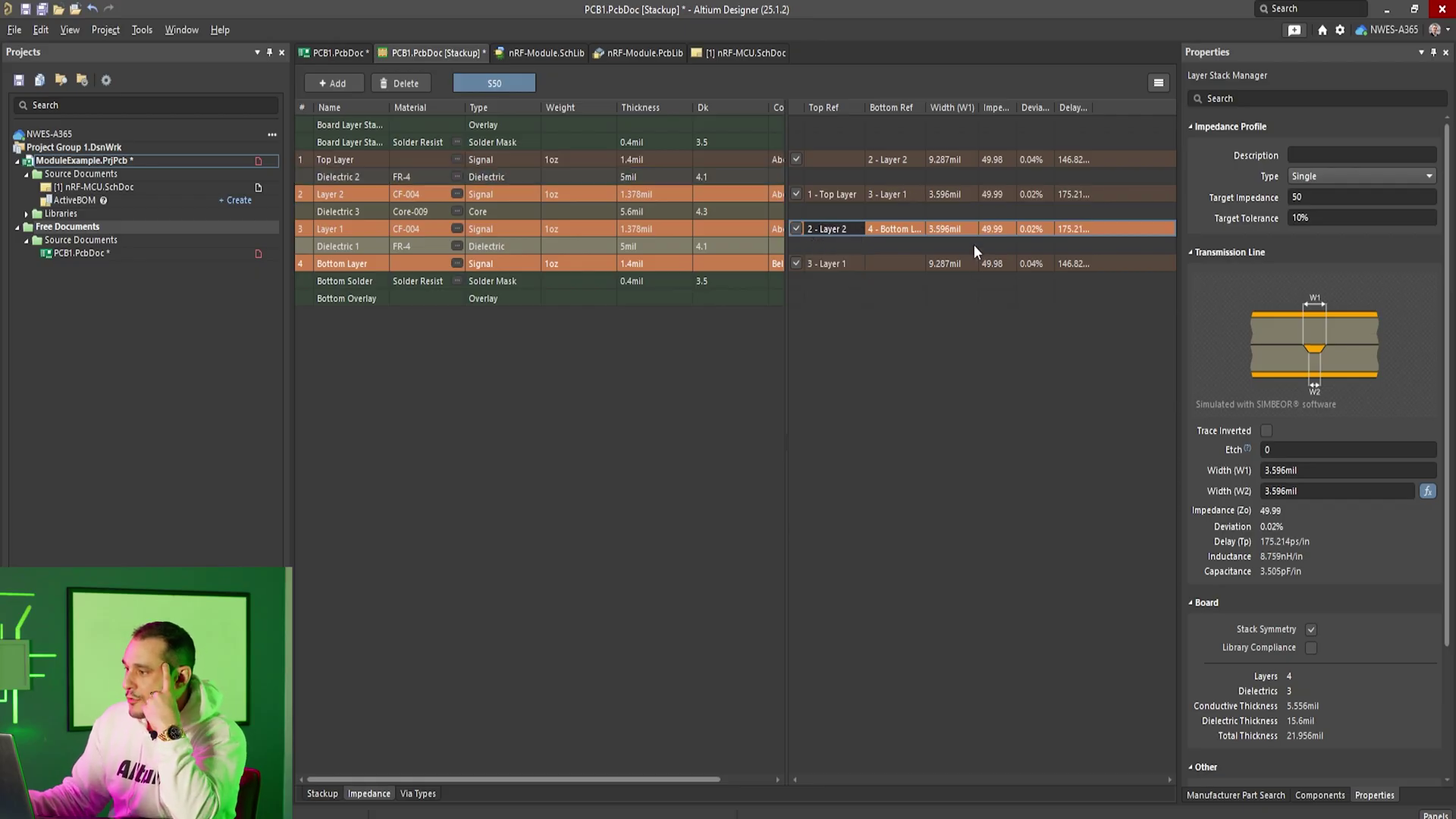
left_click(858, 231)
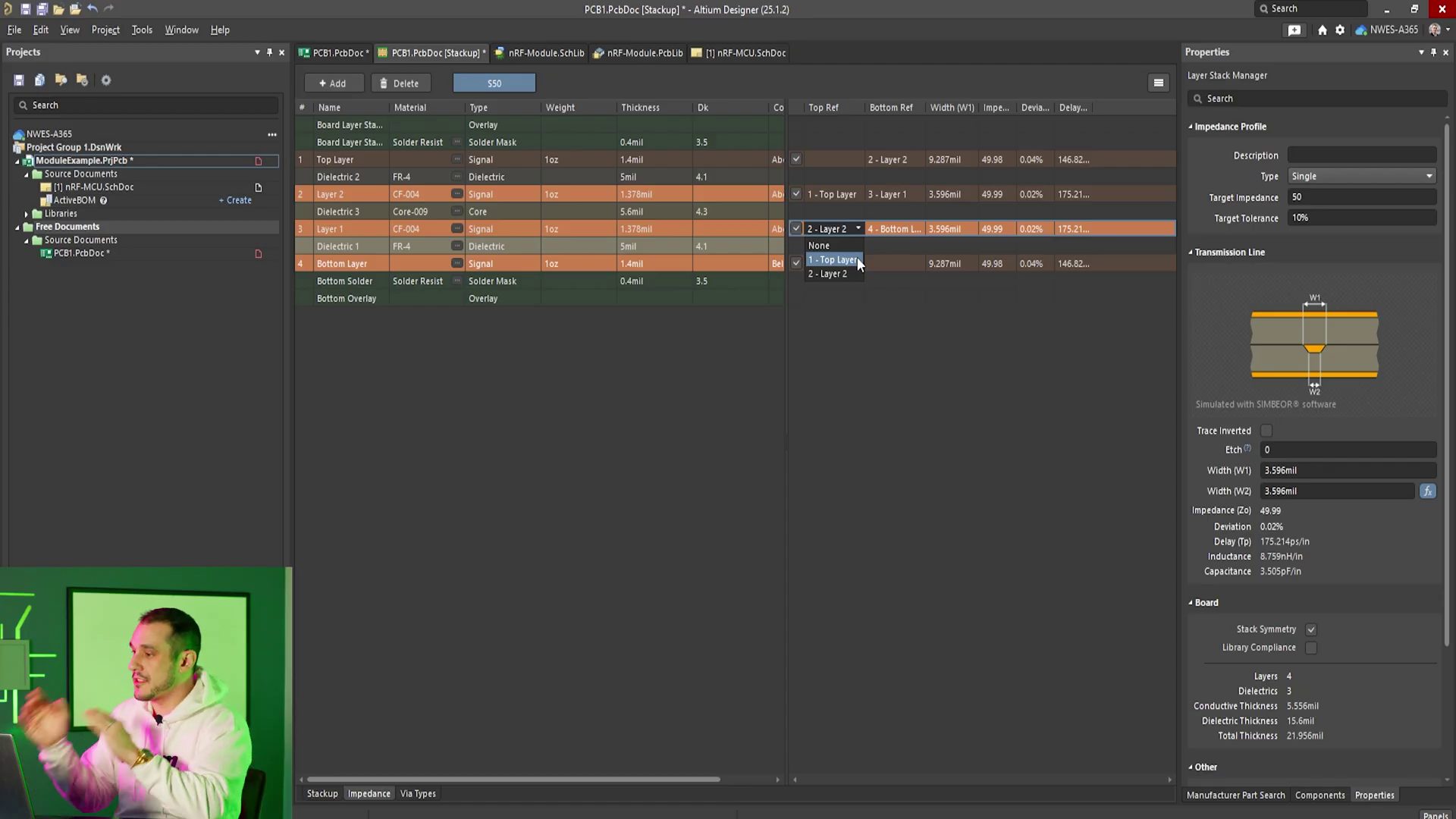
left_click(858, 260)
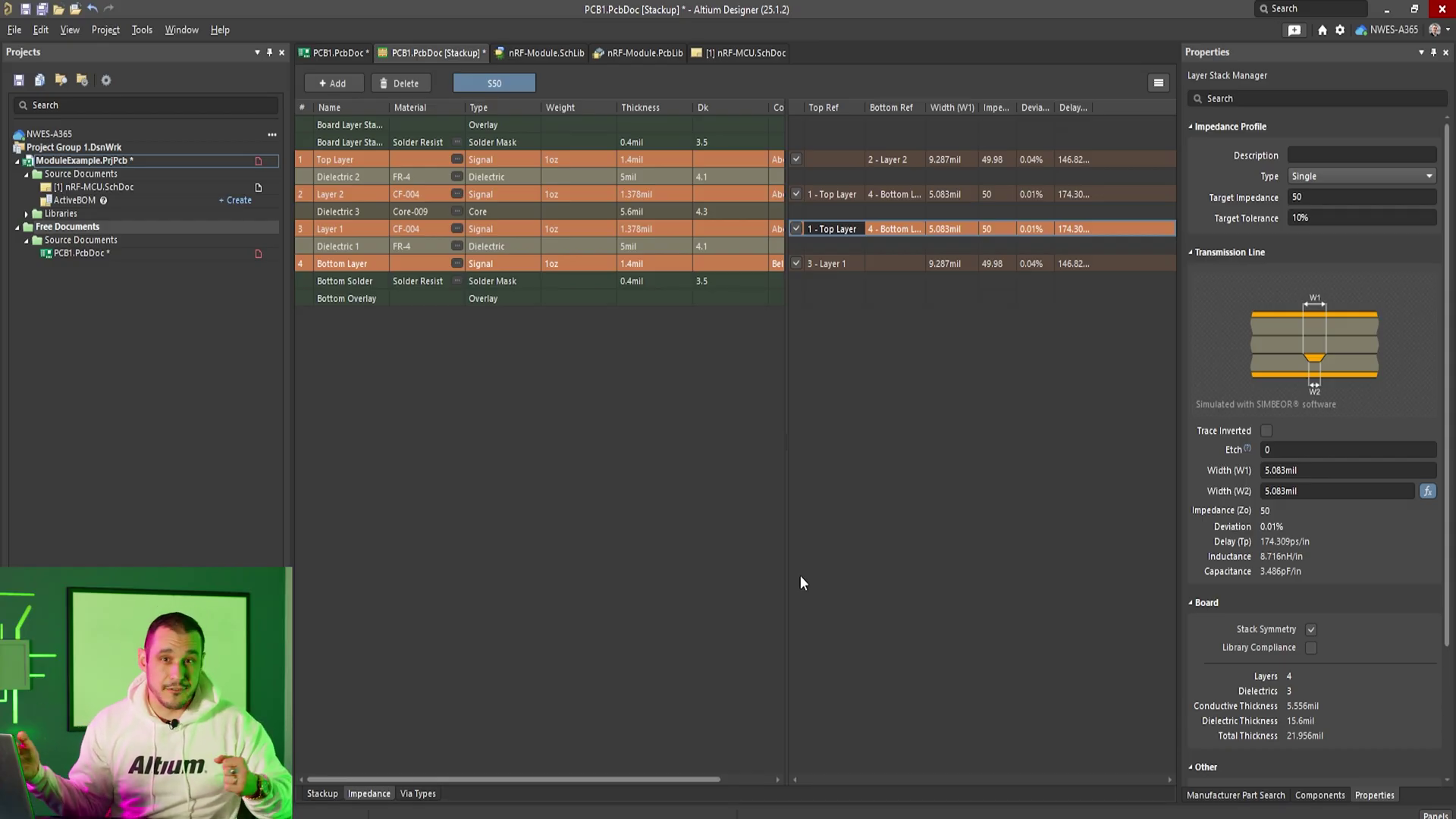
left_click(857, 231)
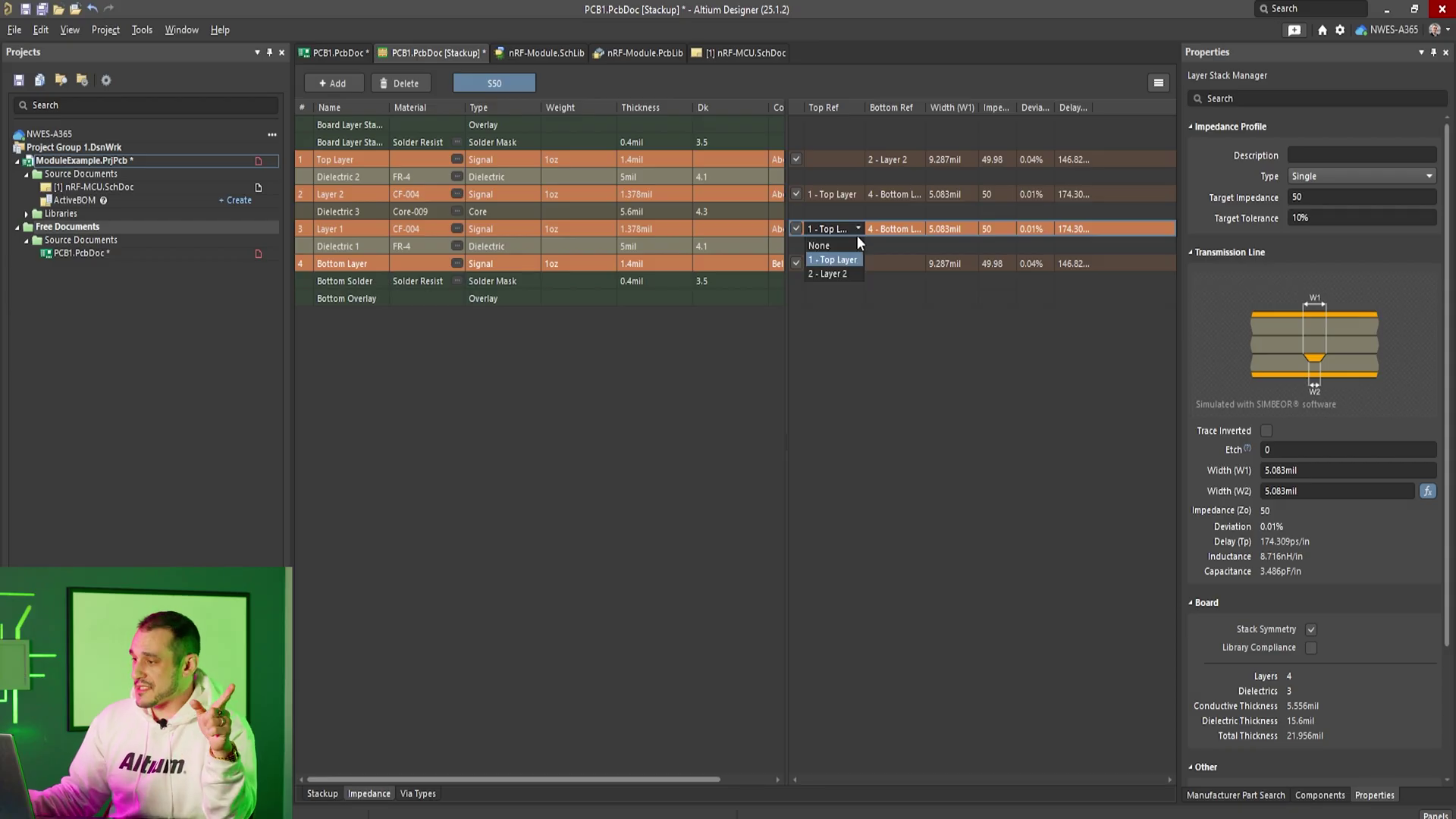
Step: Switch Layer 1's top reference to Layer 2, then back to the Top Layer
left_click(962, 233)
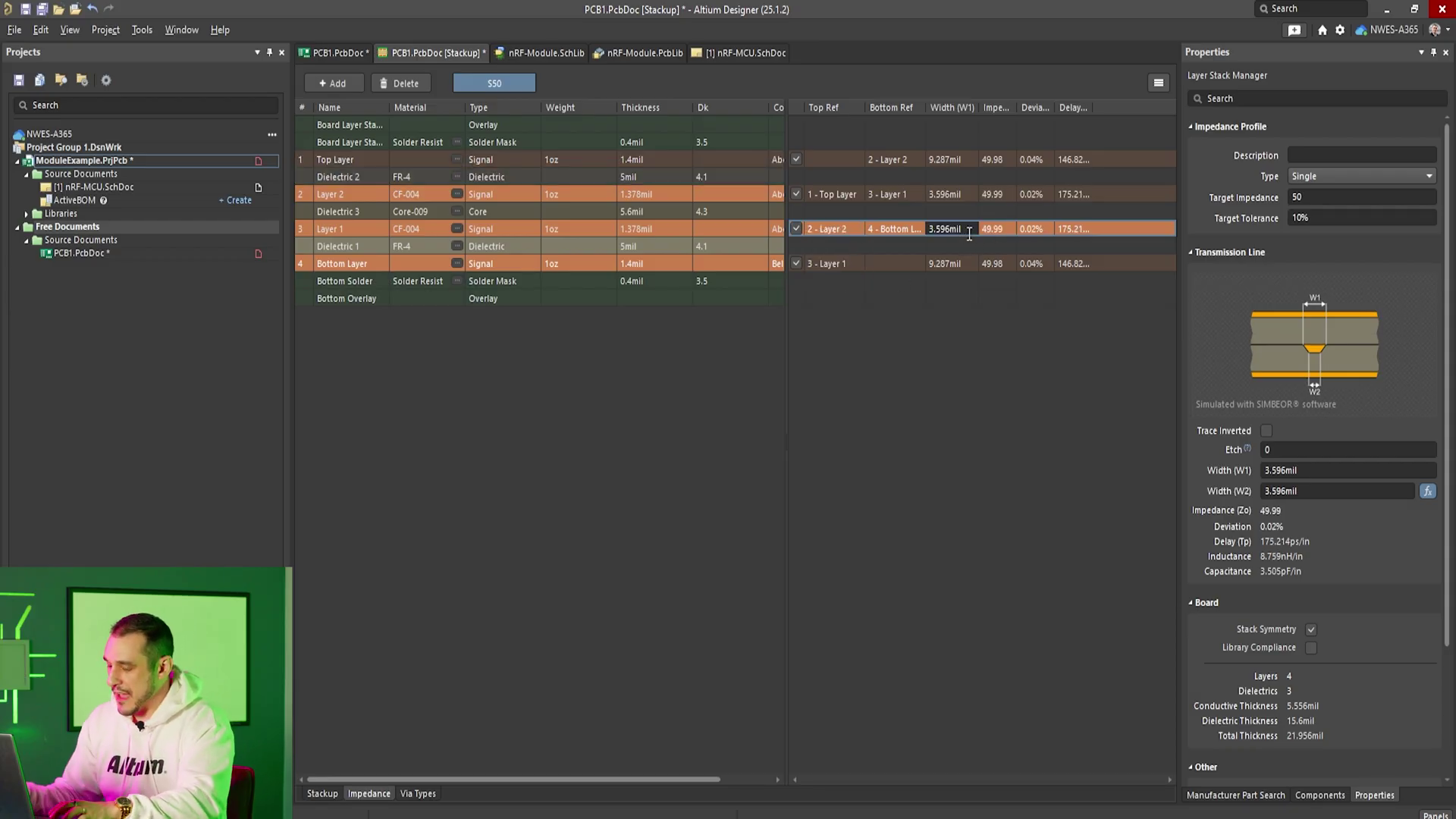
key("Left")
key("Left")
key("Left")
key("shift+Left")
key("shift+Left")
key("shift+Left")
key("shift+Left")
key("shift+Left")
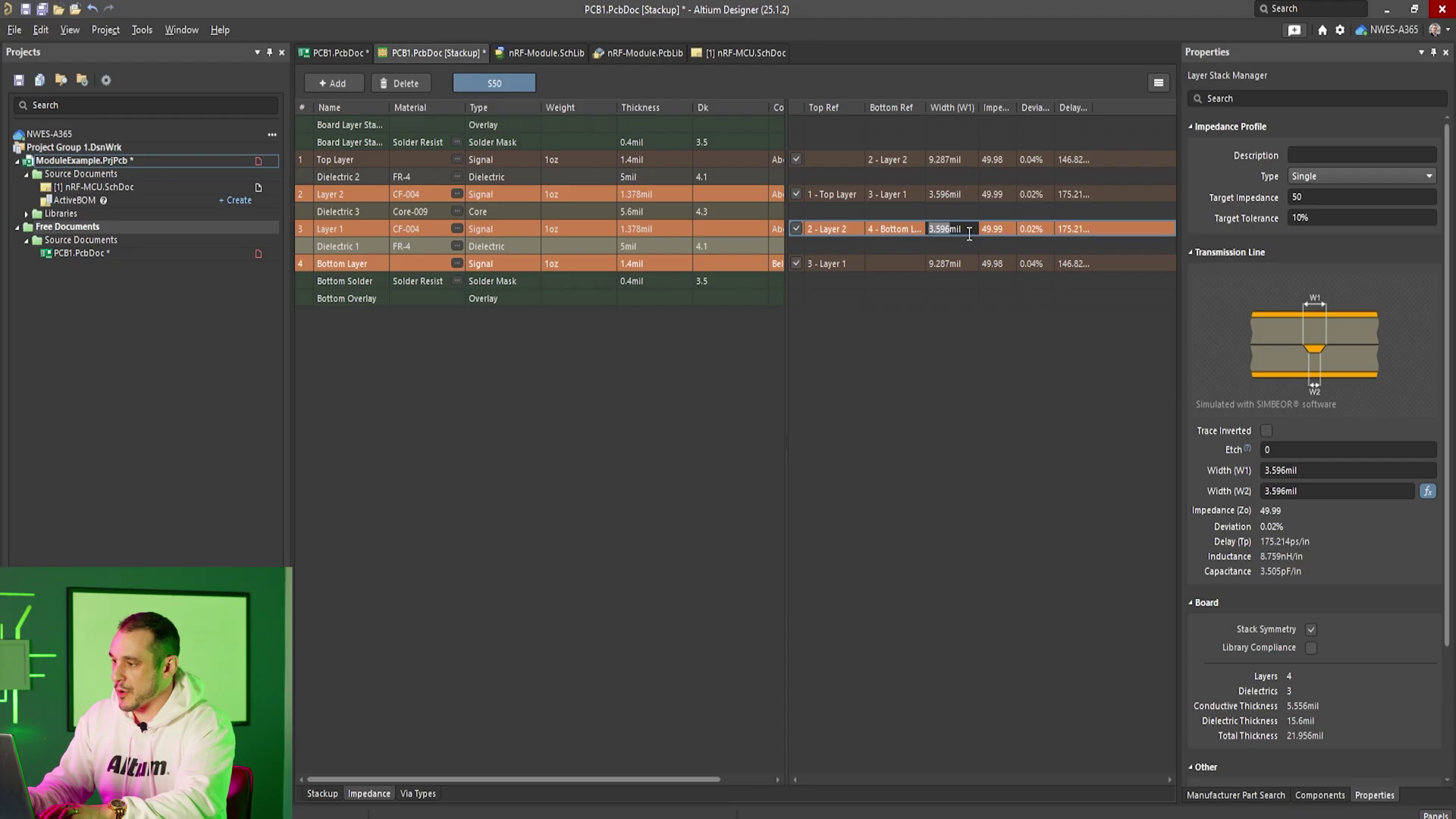
key("Right")
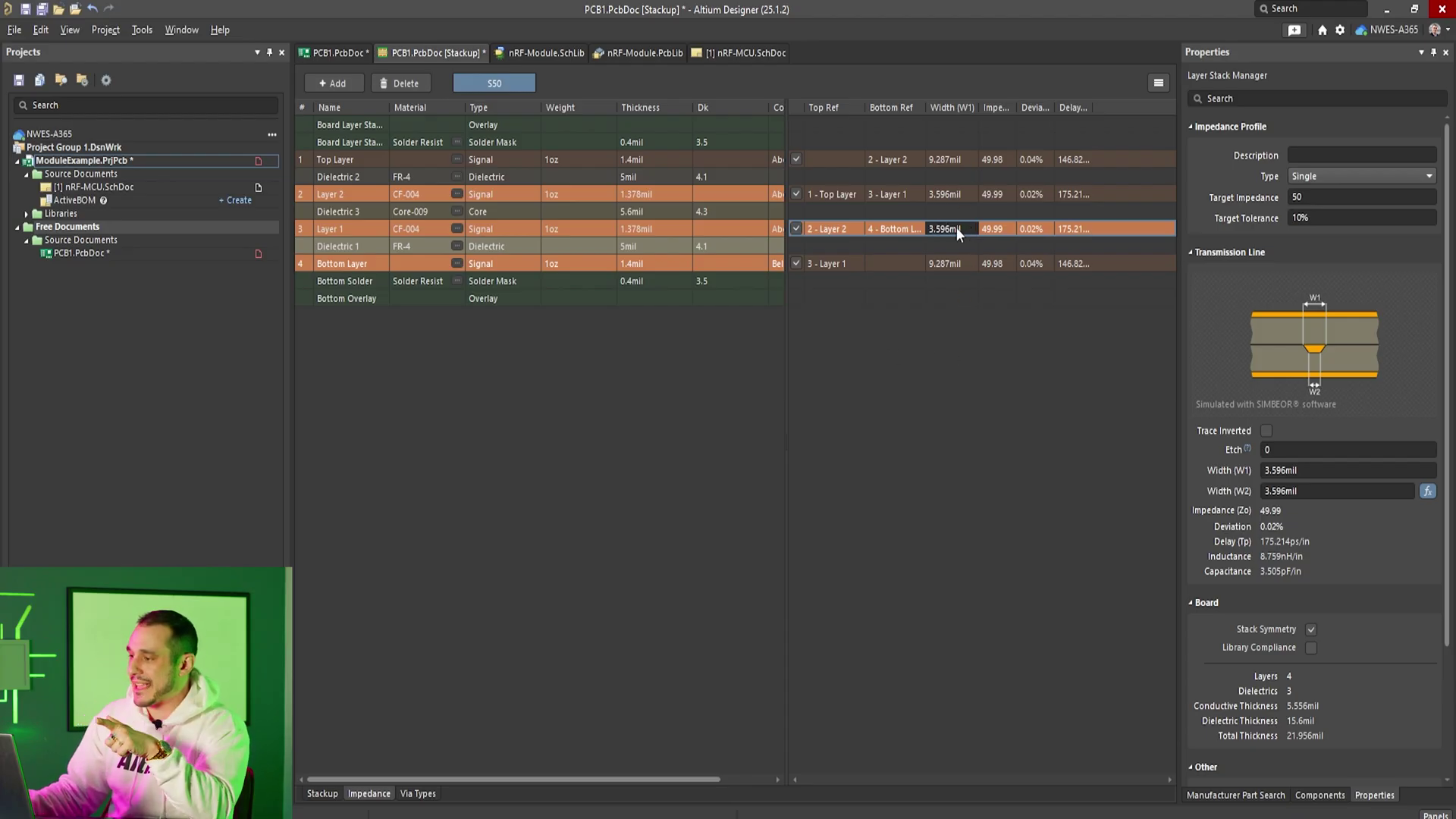
left_click(857, 229)
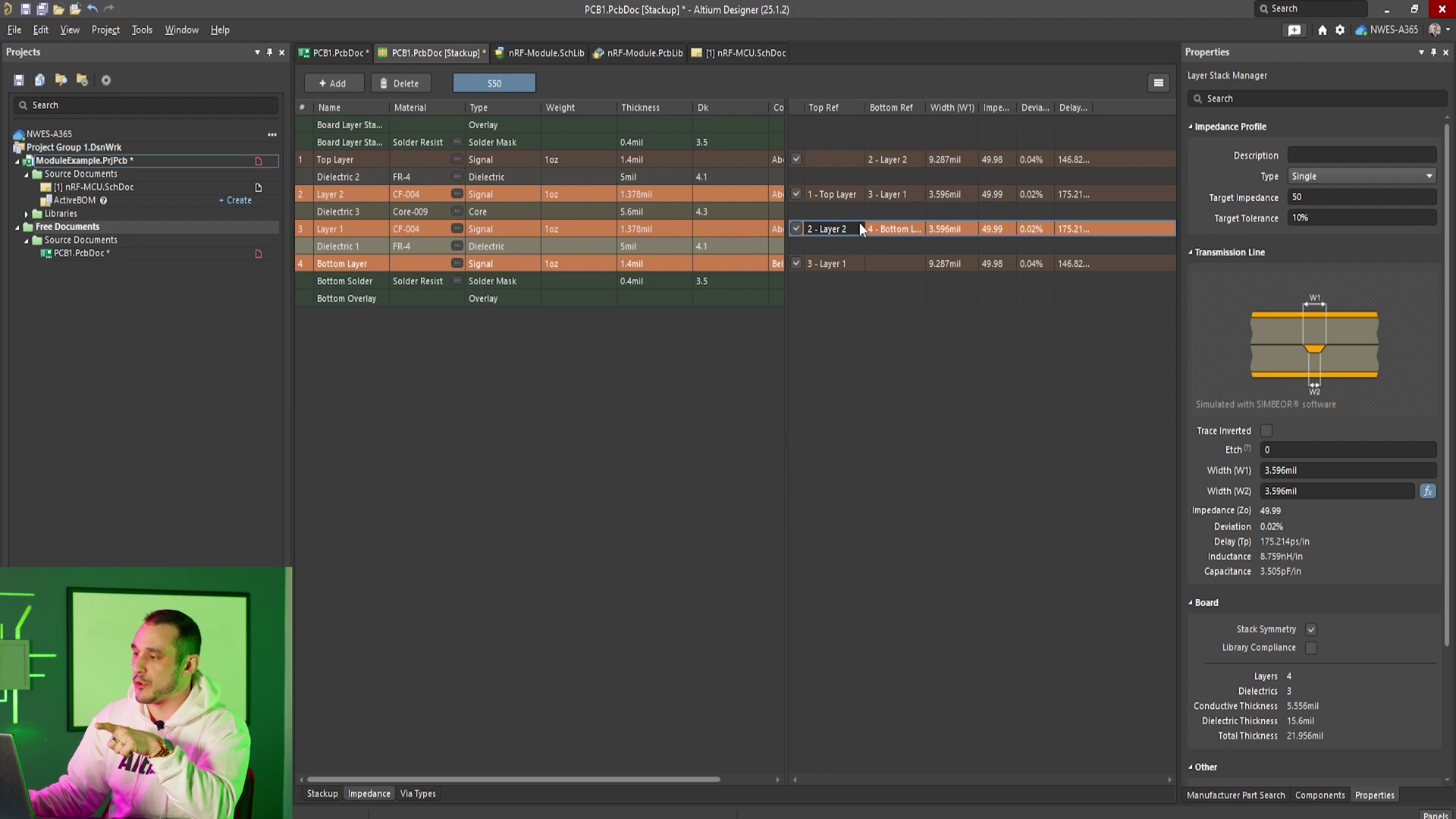
left_click(859, 228)
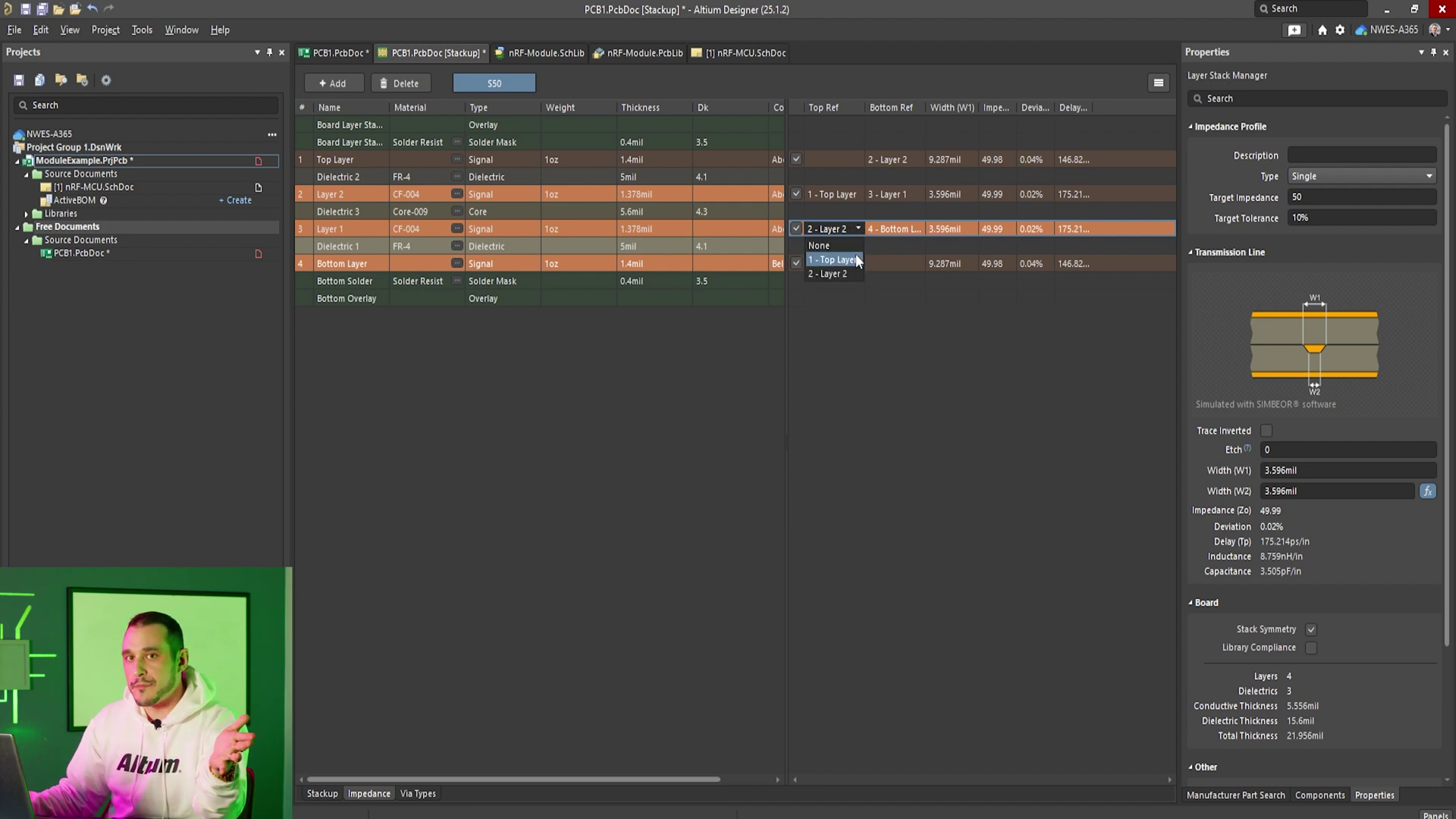
left_click(857, 261)
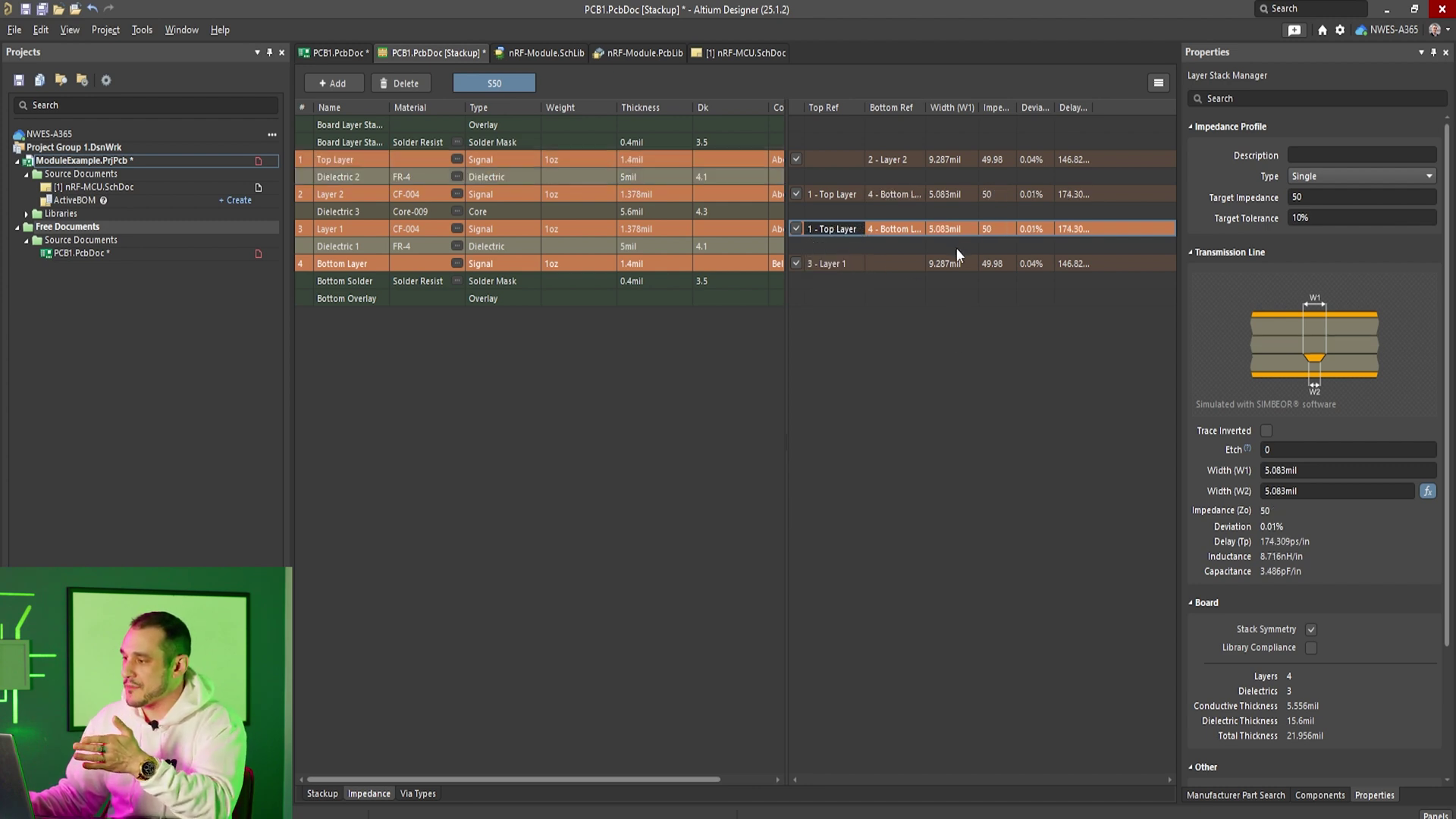
Step: Set Layer 1's trace width to 3.596mil, raising impedance to 56.95 ohms
double_click(968, 230)
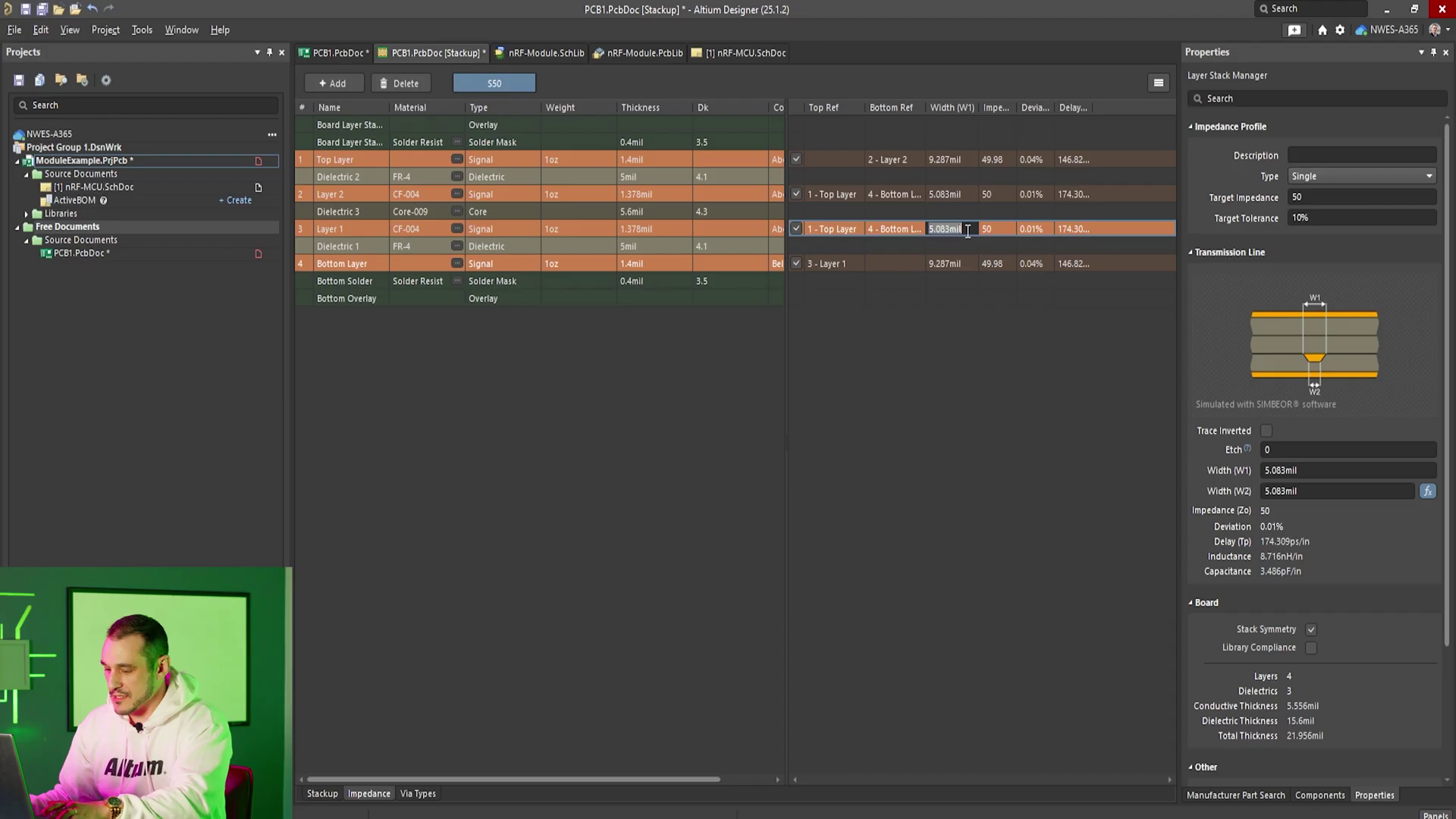
type("3.596")
key("Return")
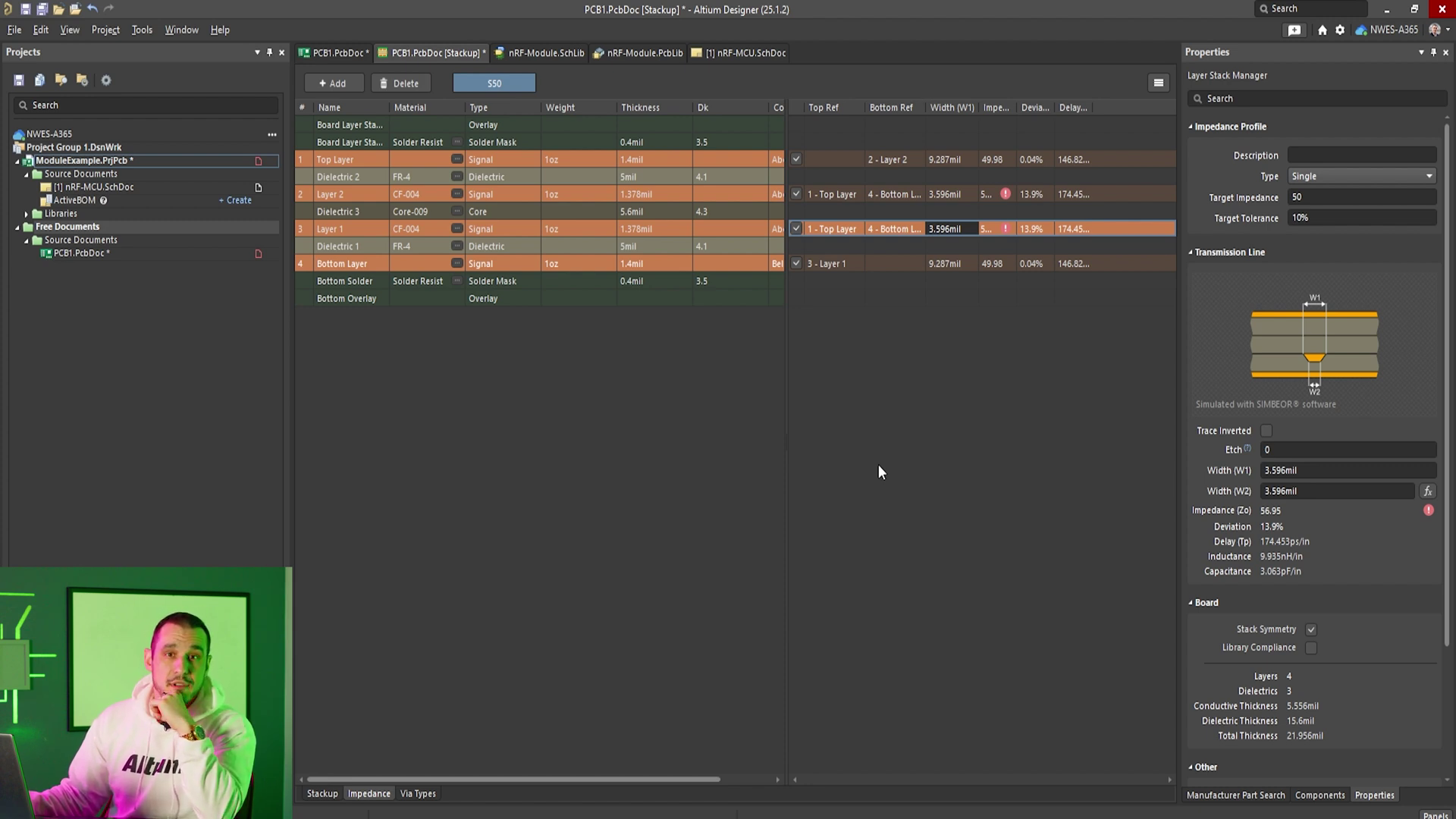
Step: Add a second impedance profile of type Differential with a 100 ohm target
left_click(354, 82)
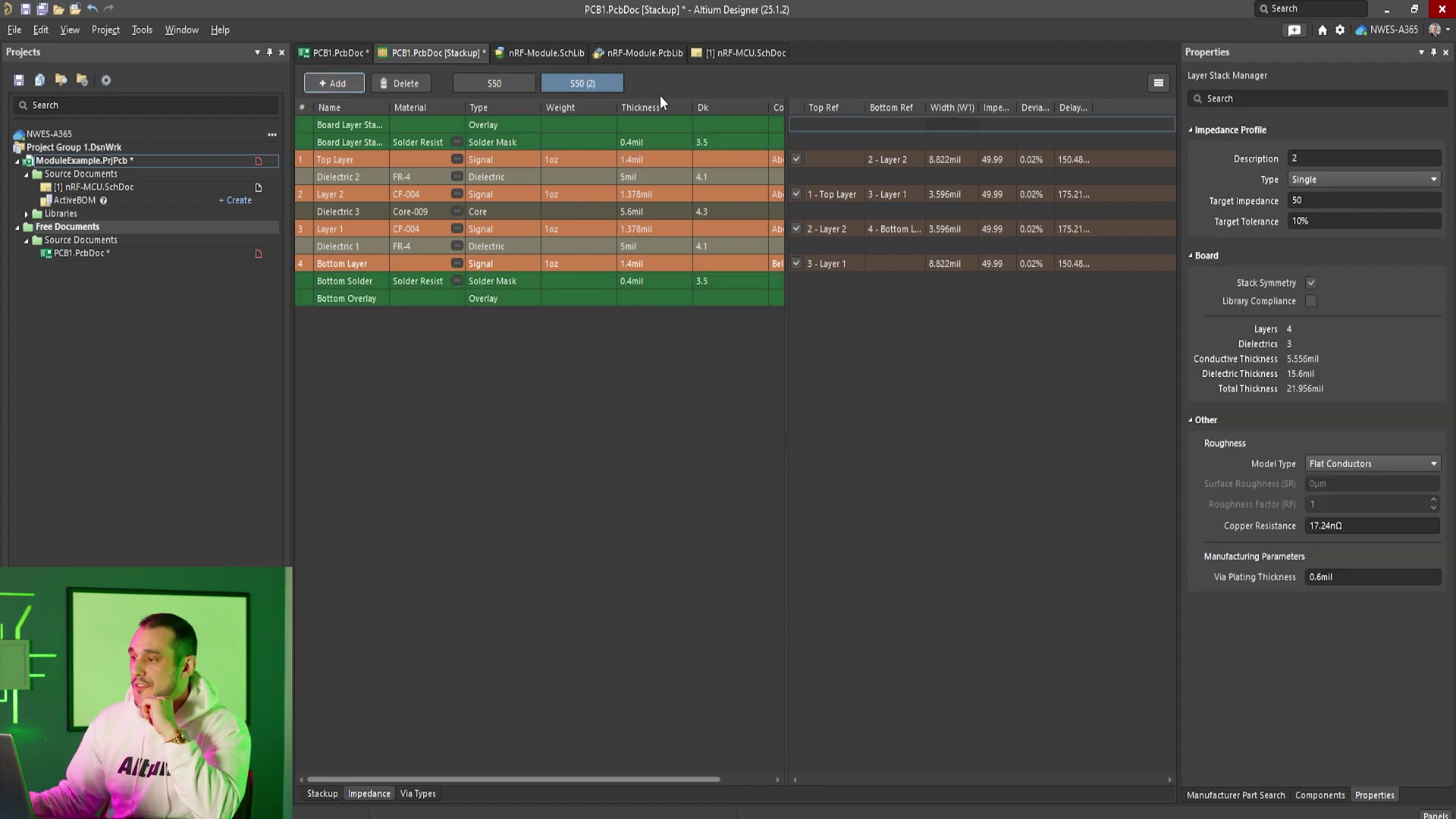
left_click(1334, 180)
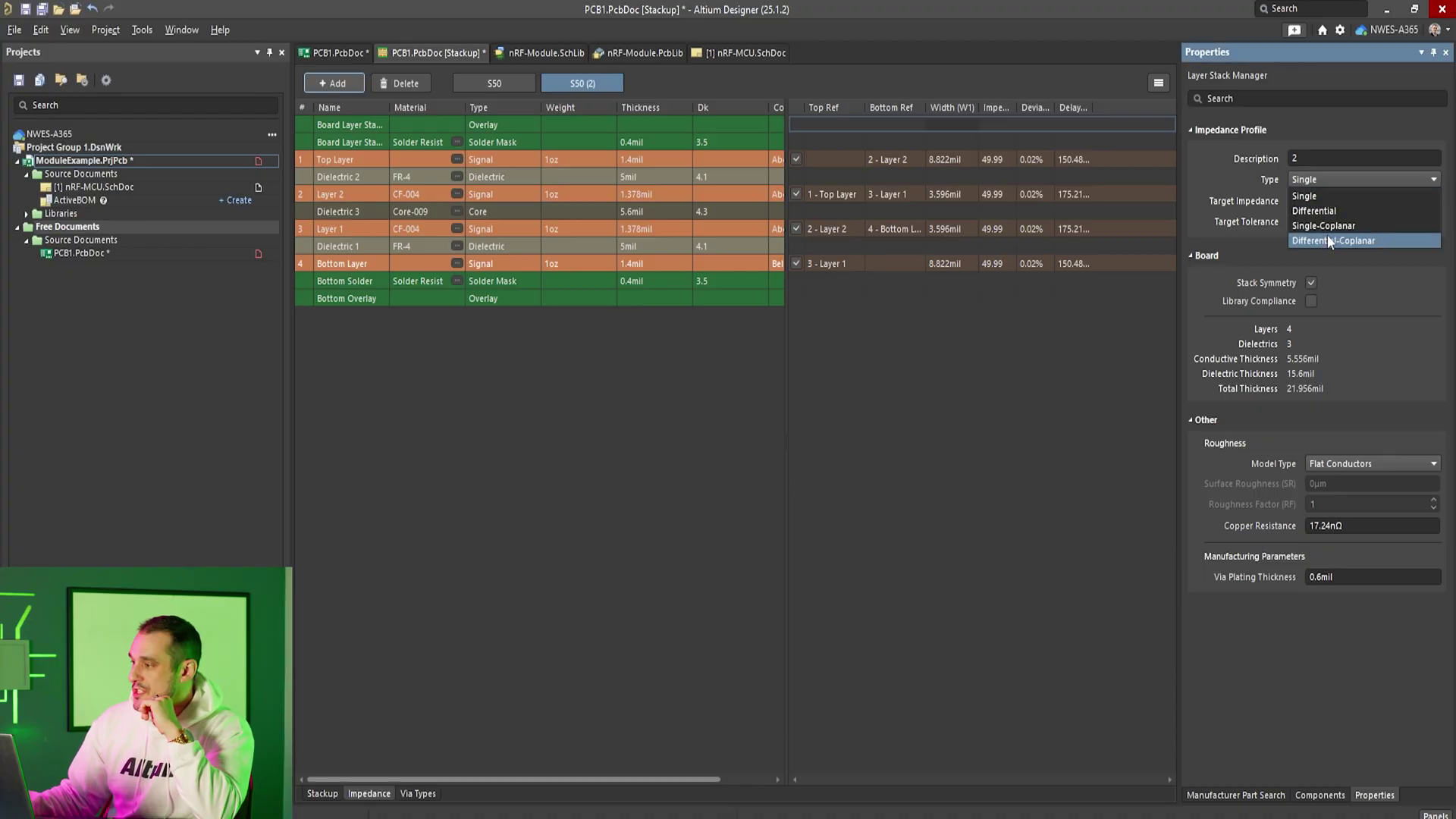
left_click(1324, 212)
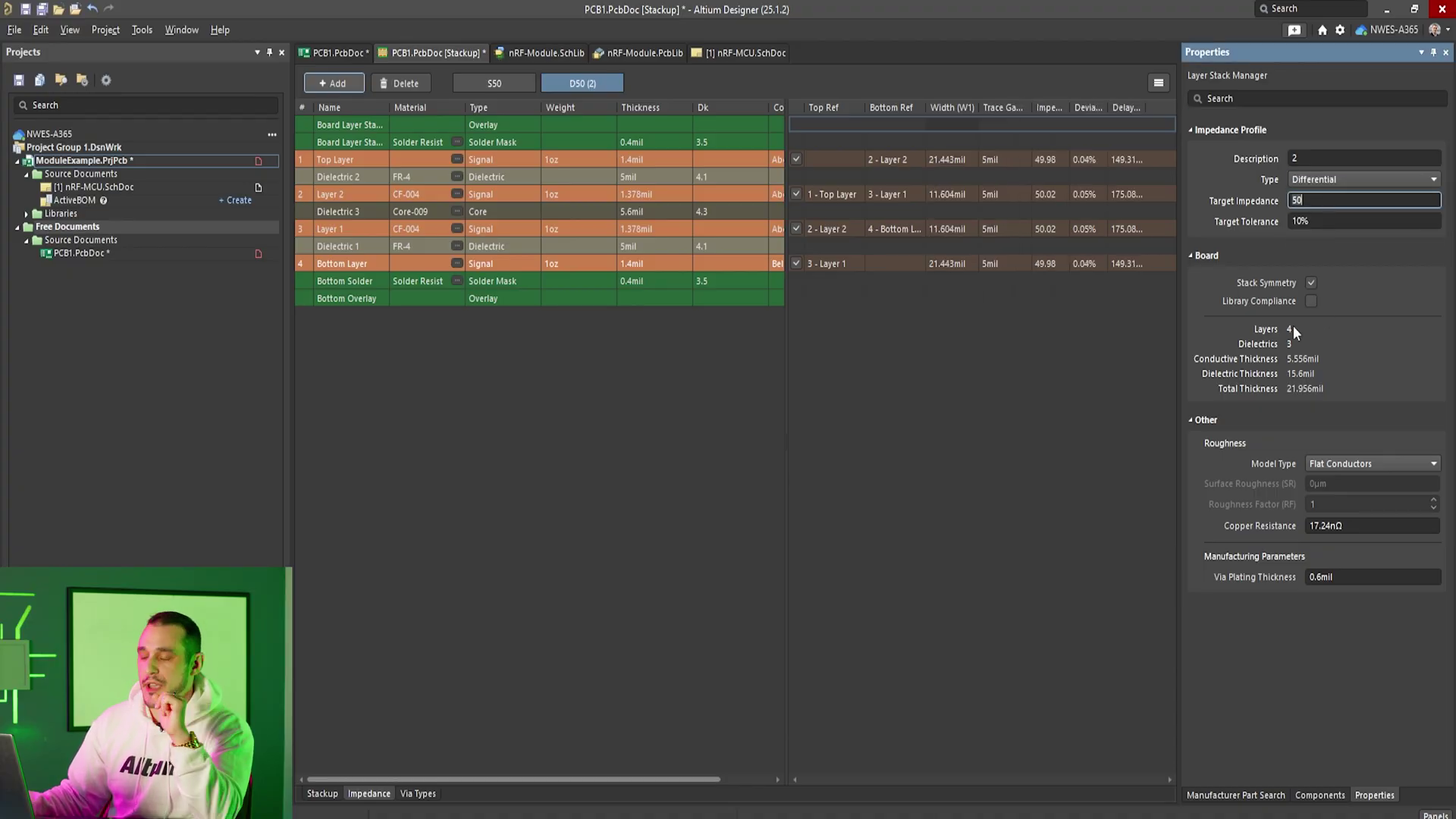
type("100")
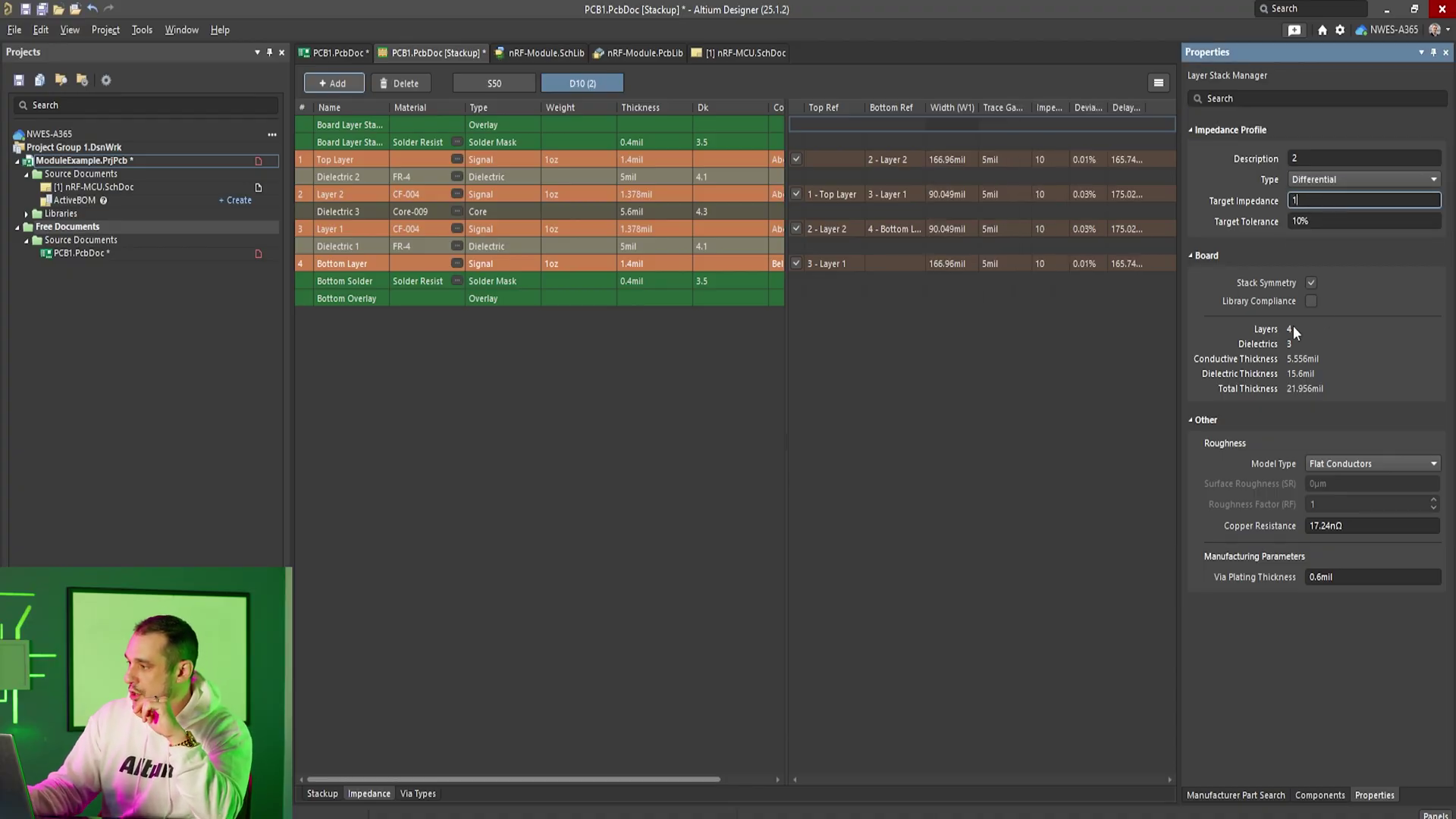
Step: Reference Layer 1 to the Top Layer and set its width to 2.108mil, giving 103.71 ohms
left_click(957, 229)
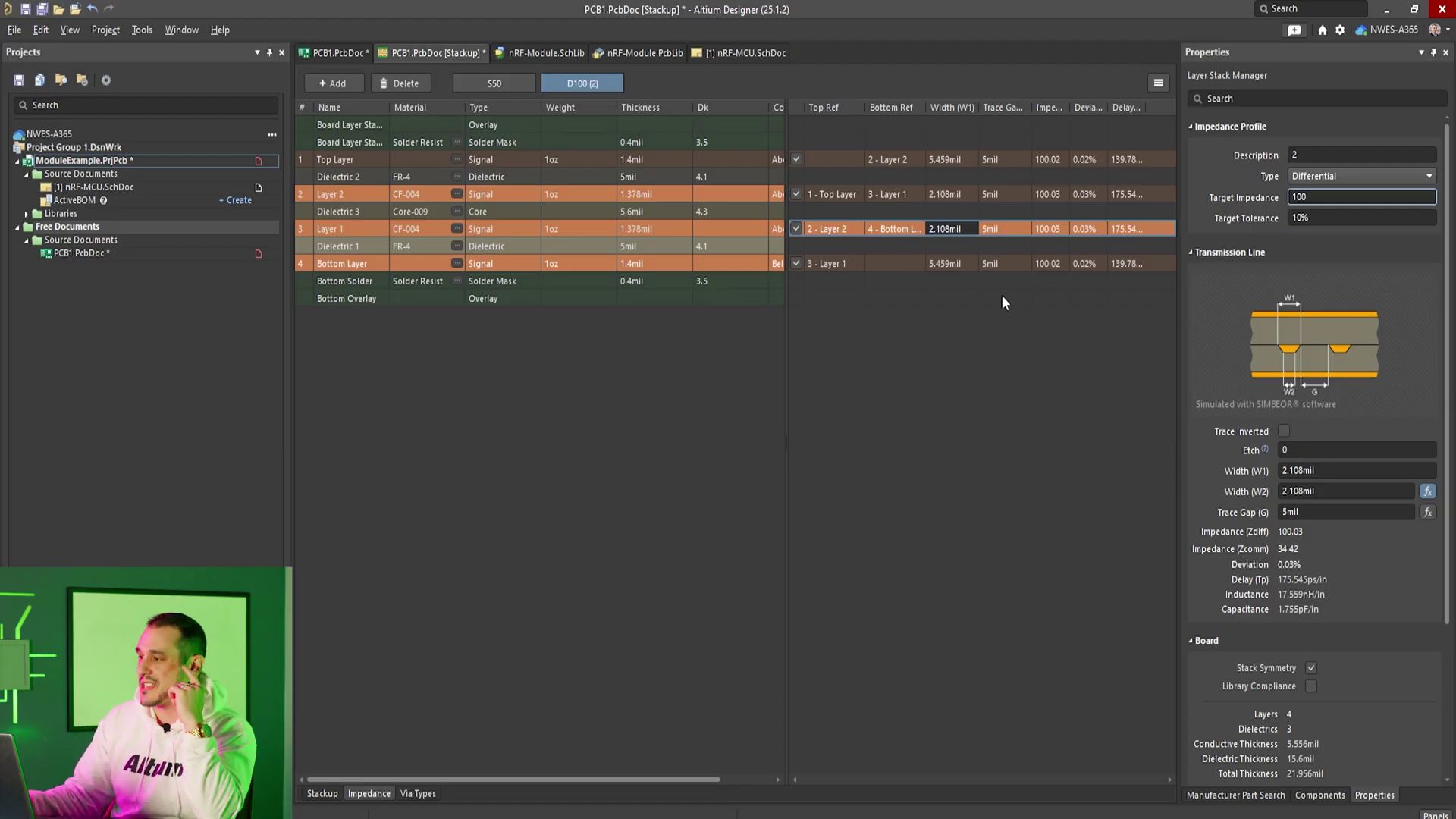
left_click(836, 230)
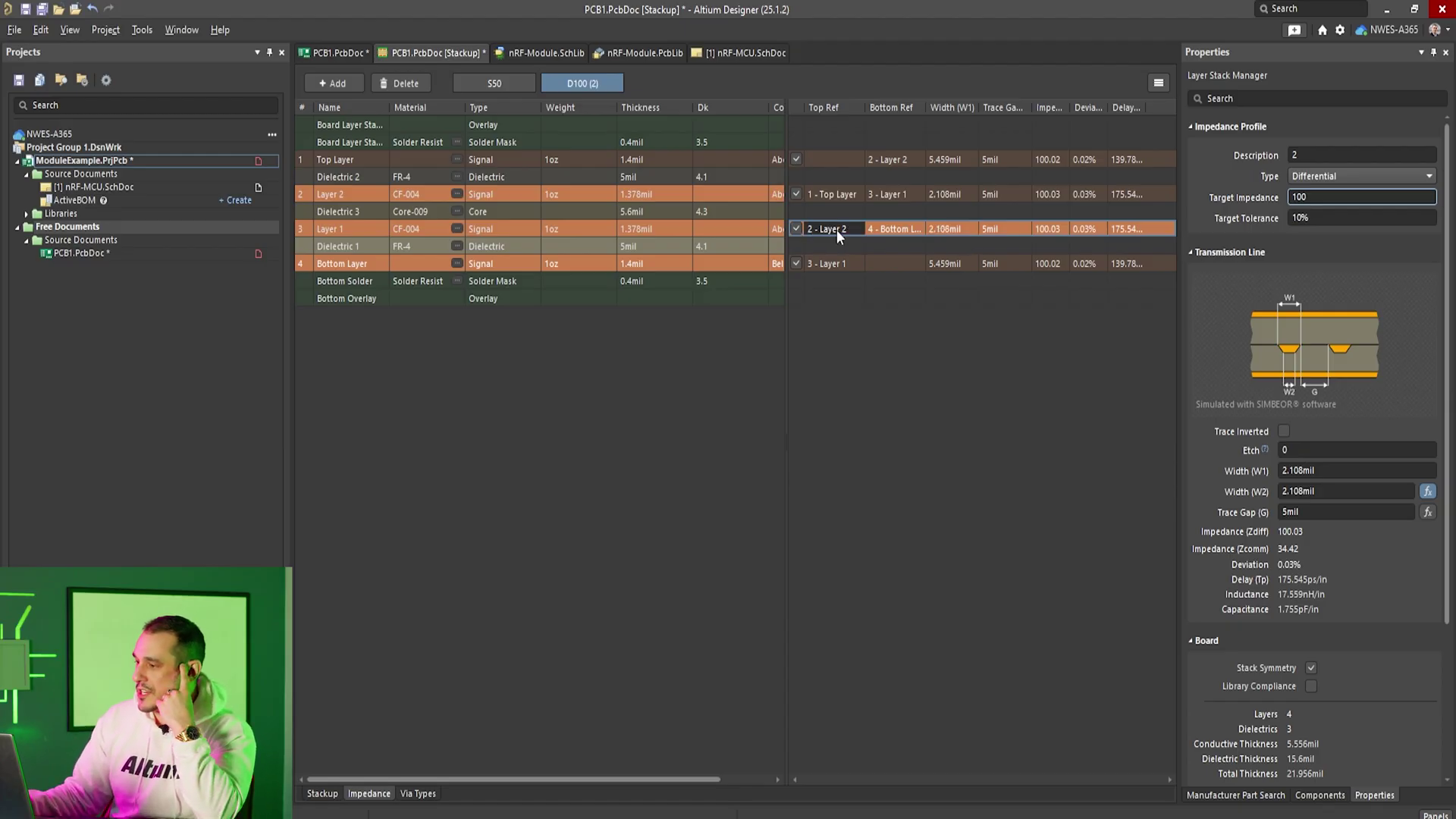
left_click(946, 230)
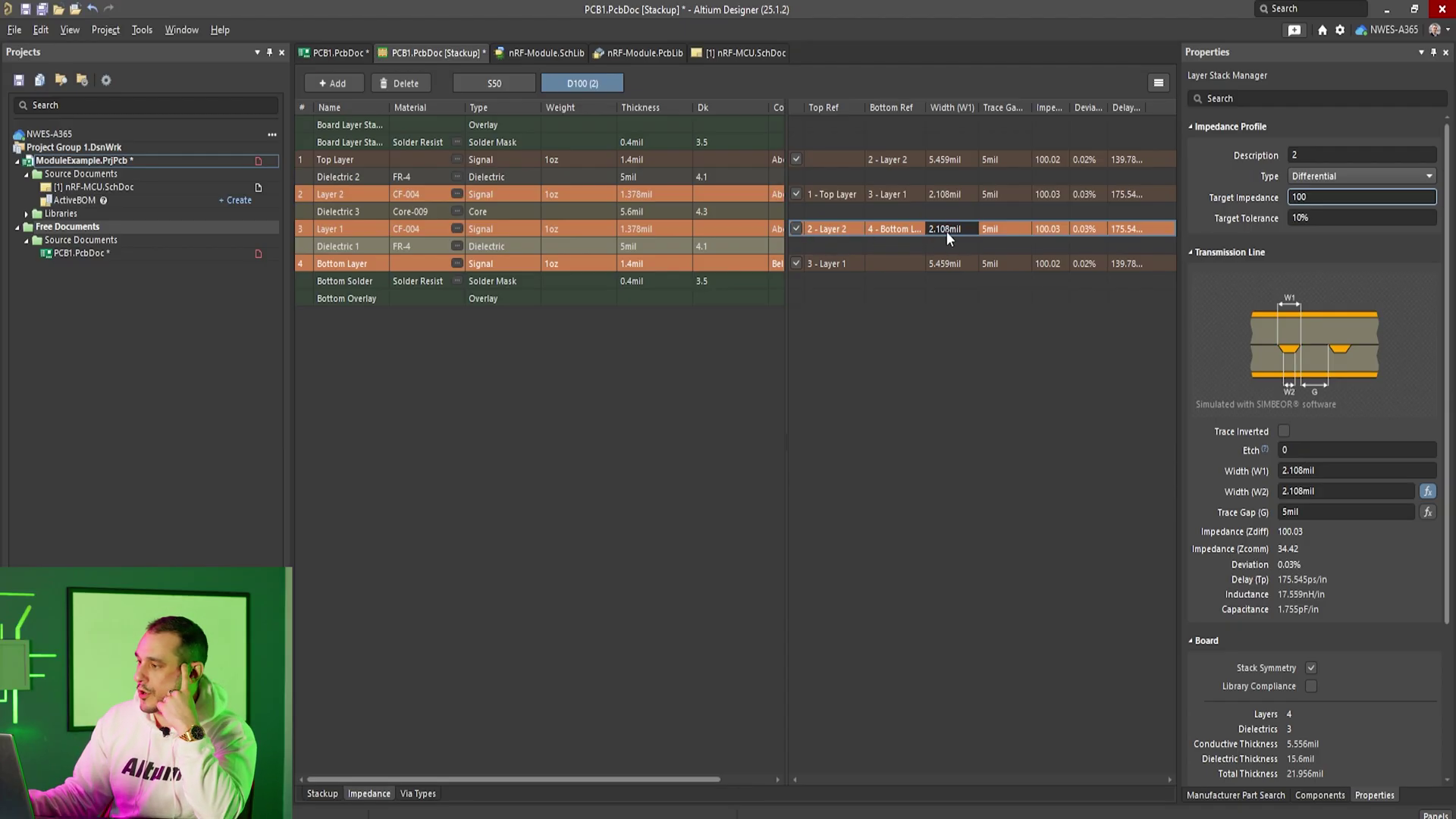
key("F2")
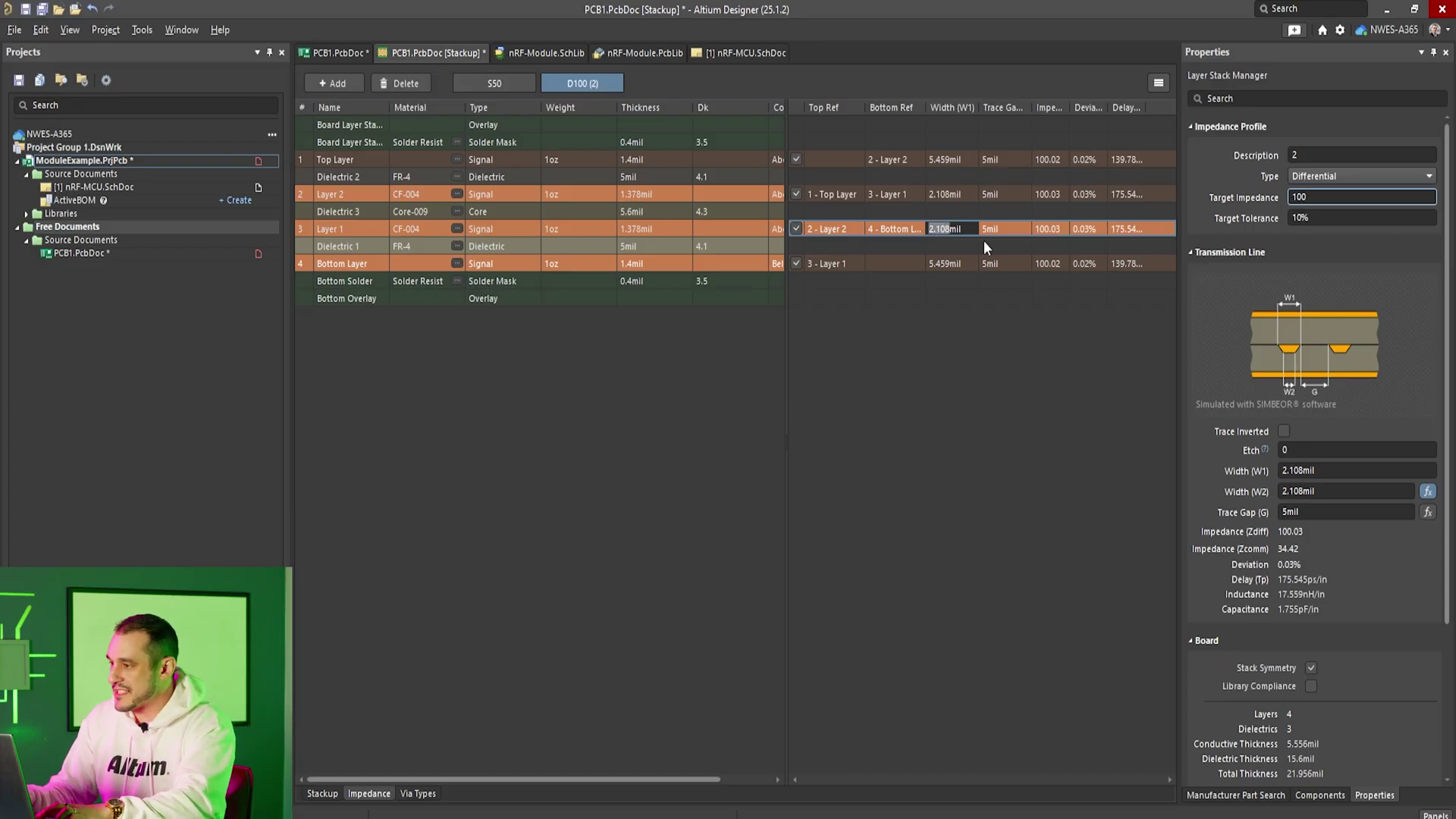
left_click(859, 227)
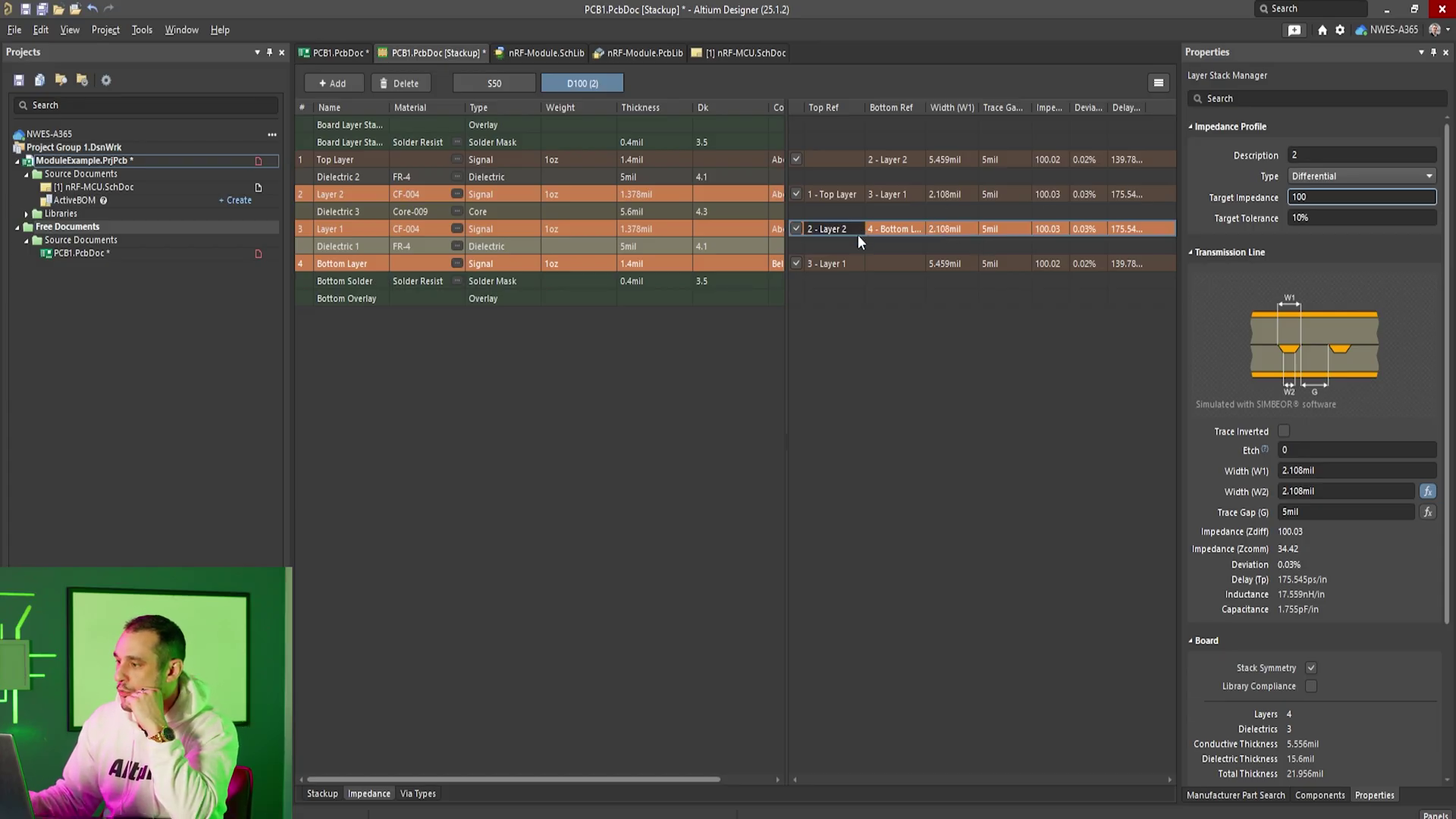
left_click(858, 230)
left_click(842, 259)
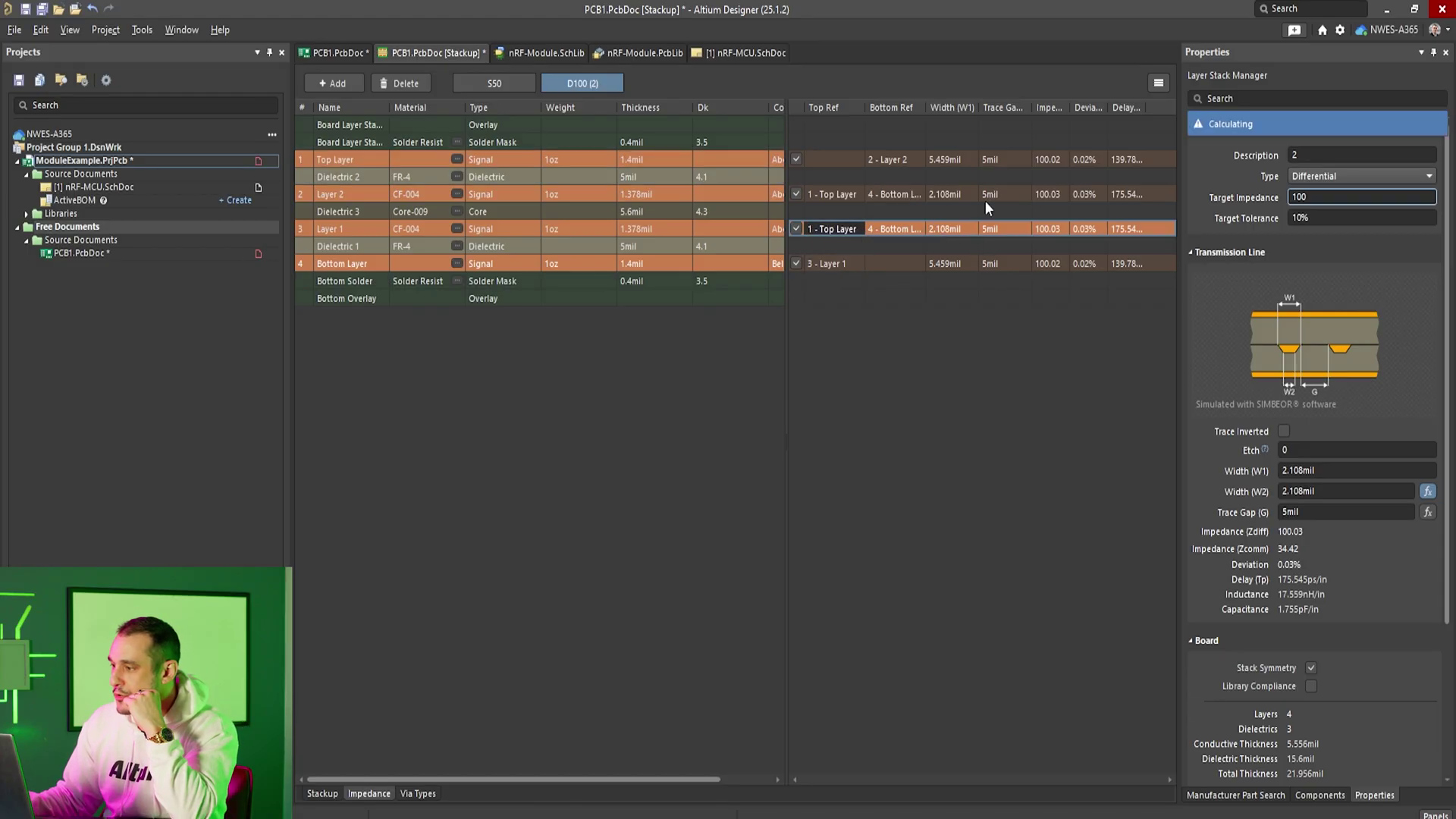
left_click(955, 231)
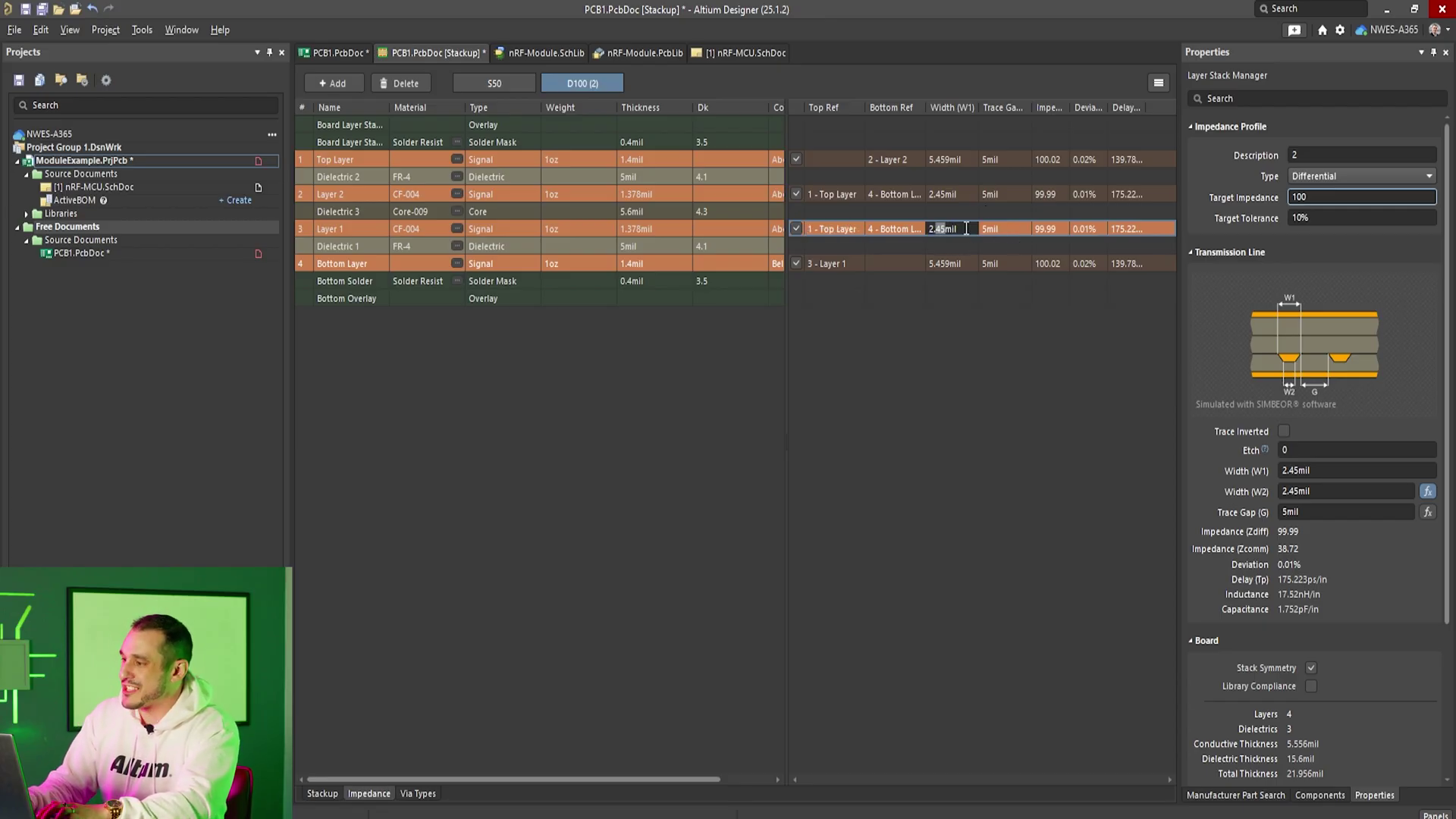
type("2.108")
key("Return")
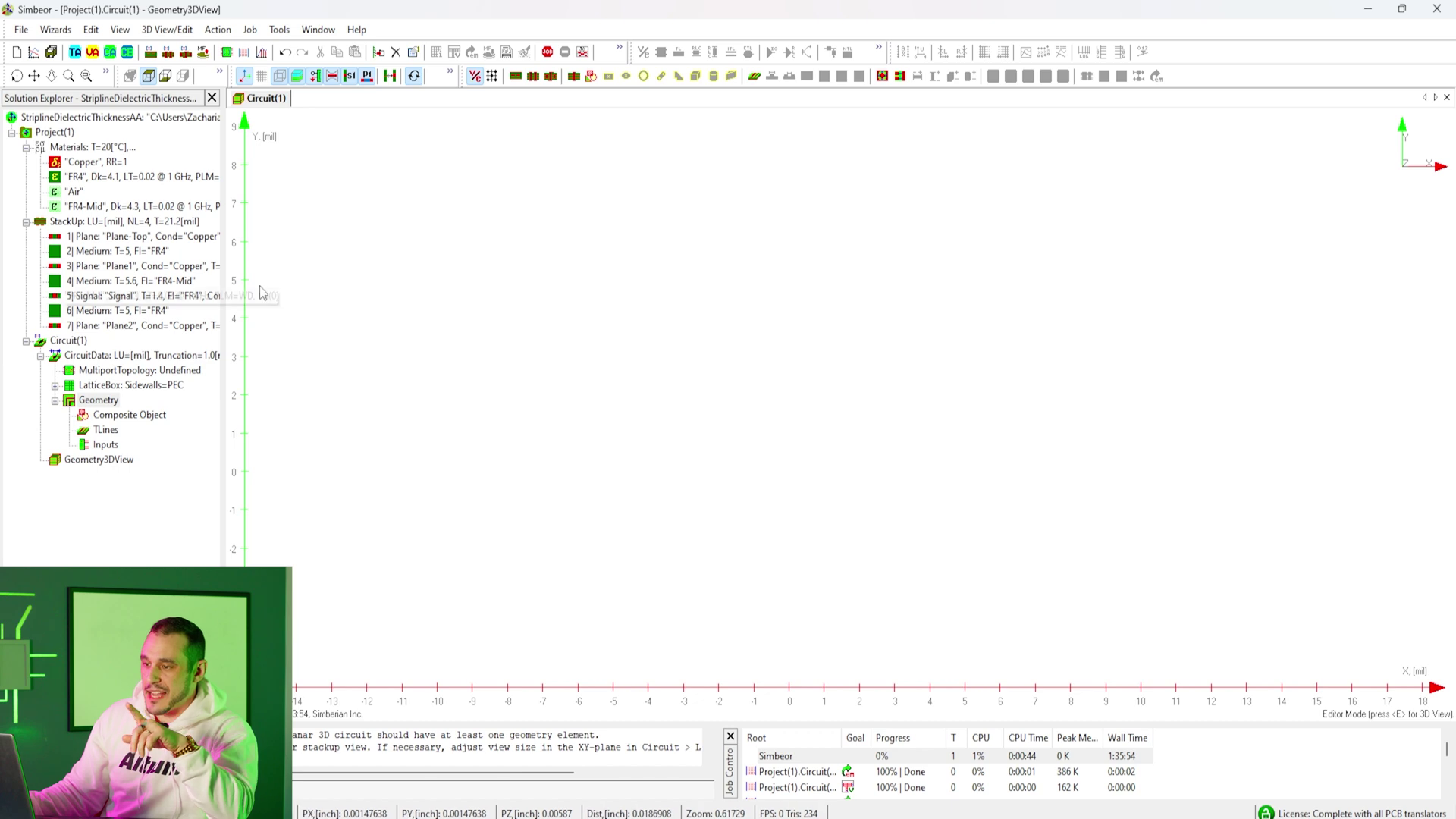
Step: Add a single TLine on Signal between Plane1 and Plane2, accepting the optimized 3.579mil width
right_click(110, 399)
mouse_move(339, 414)
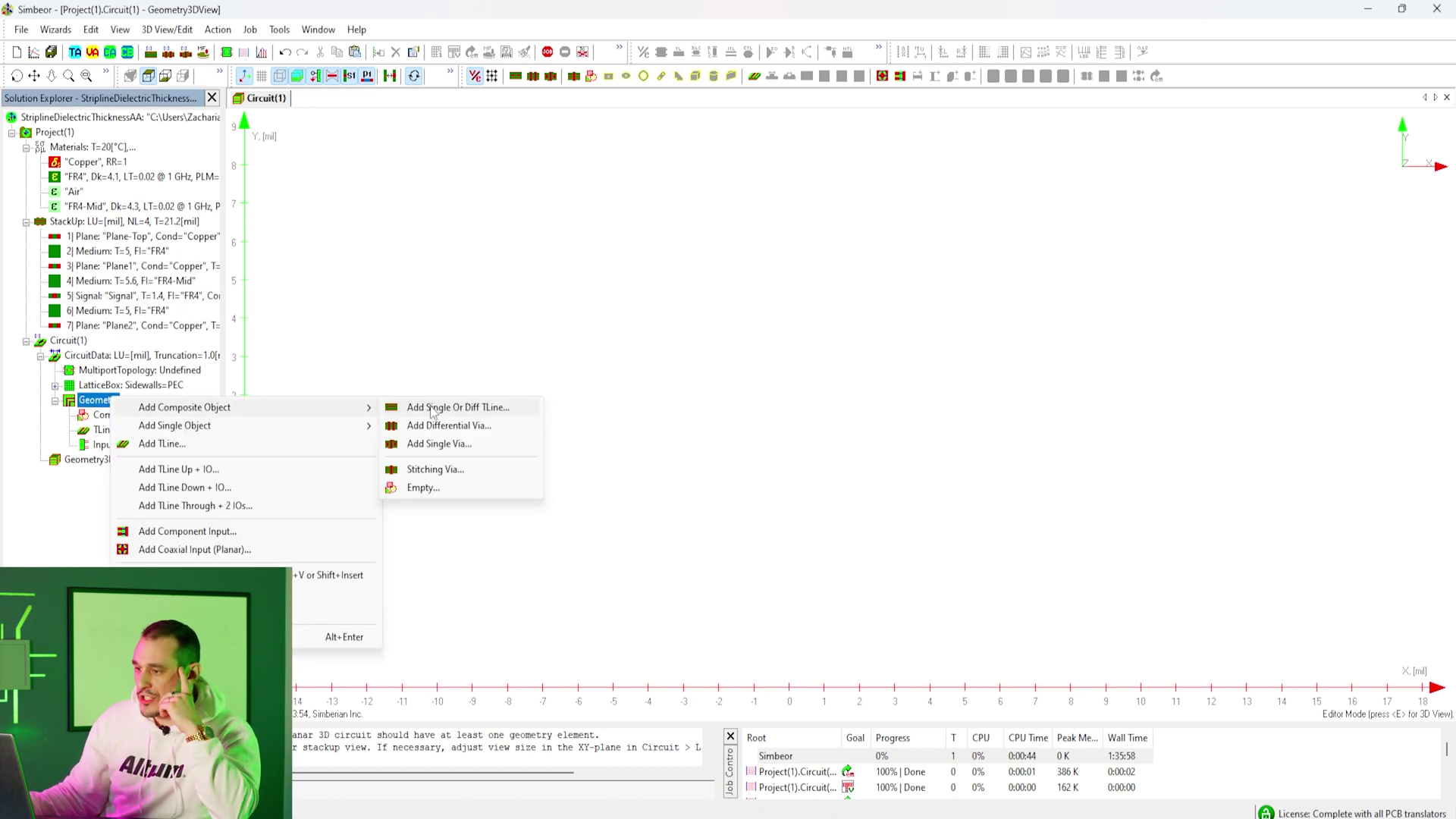
left_click(455, 407)
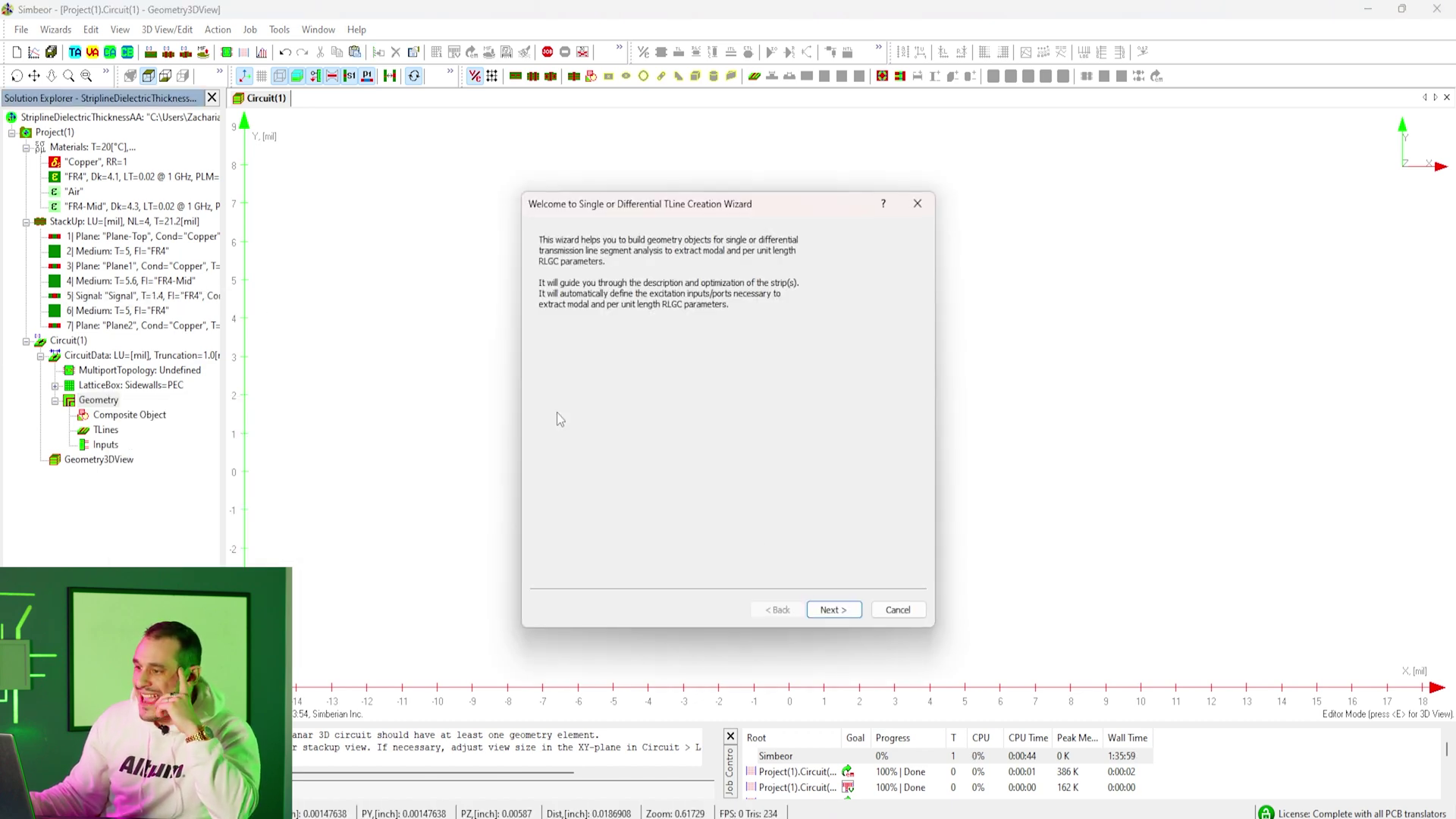
left_click(831, 611)
left_click(830, 611)
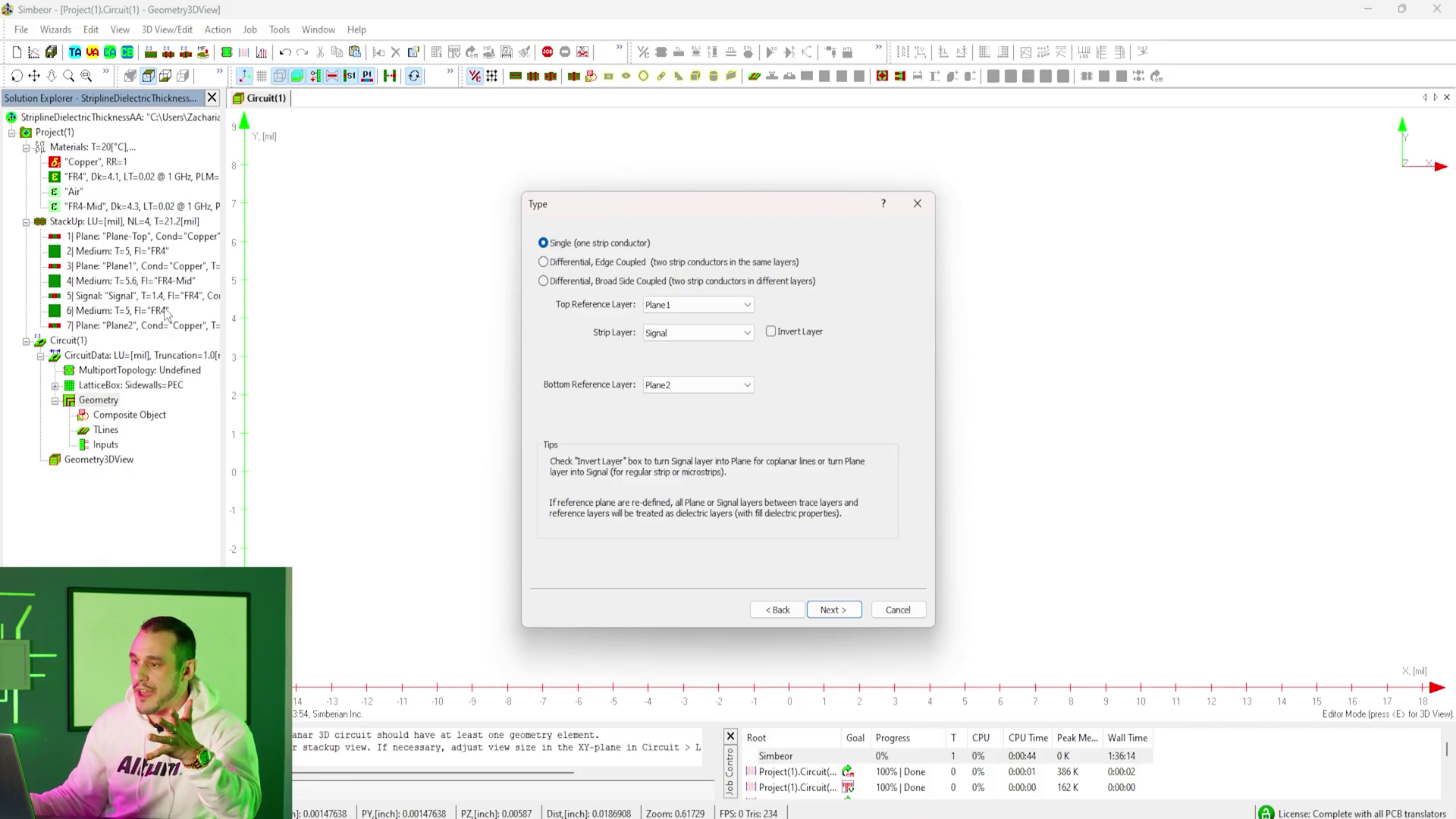
left_click(841, 608)
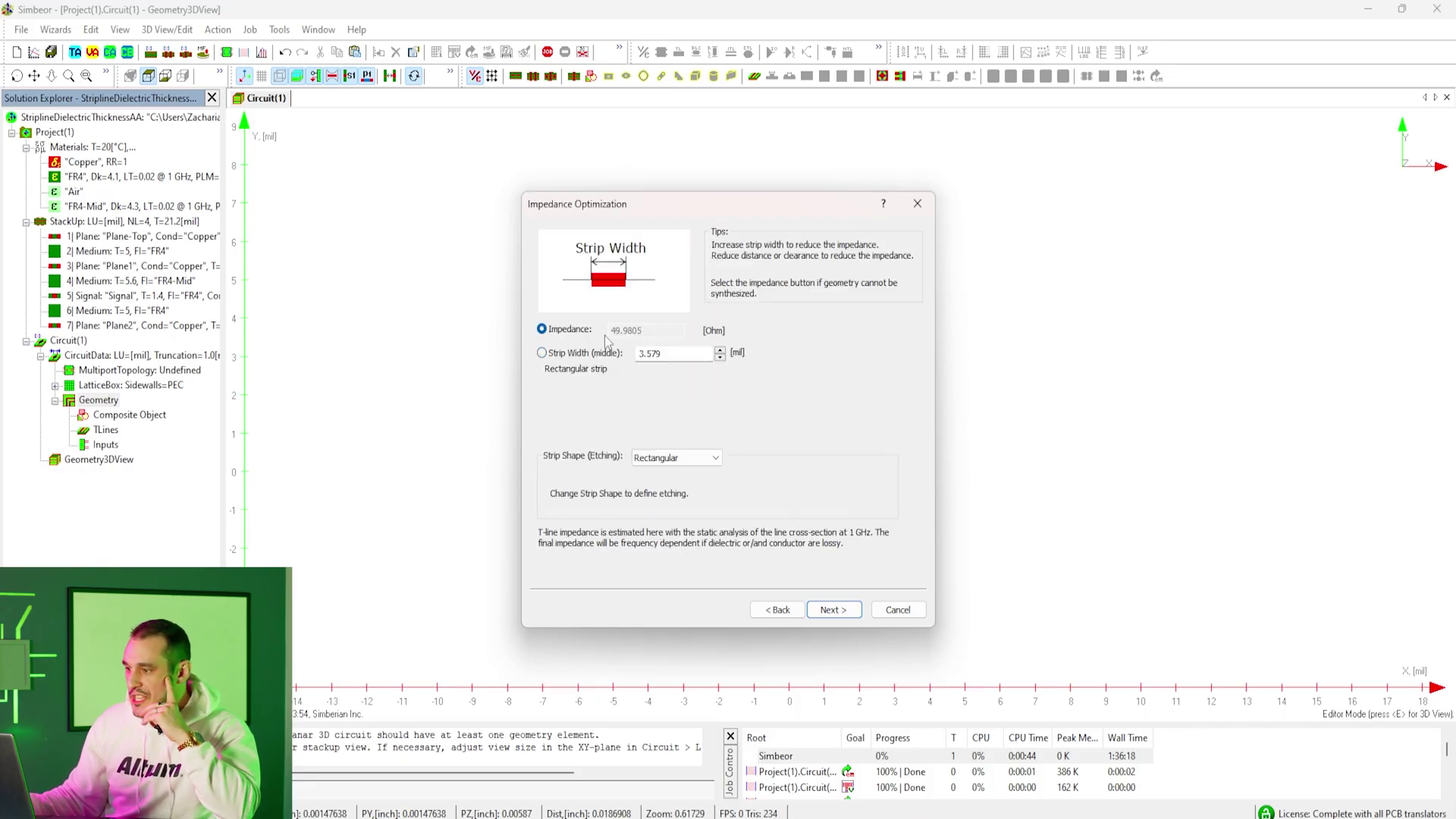
left_click(675, 353)
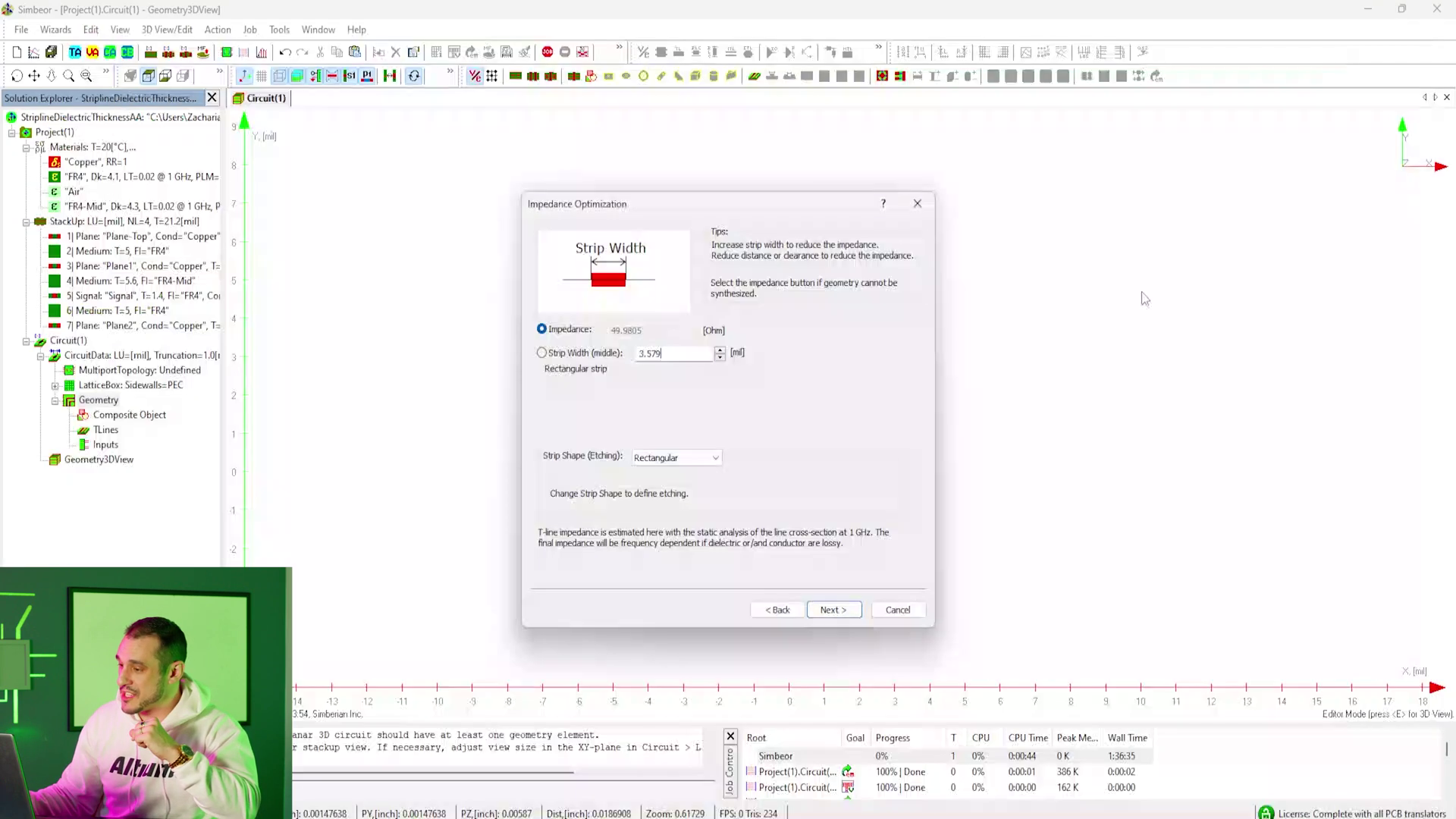
left_click(827, 610)
left_click(821, 612)
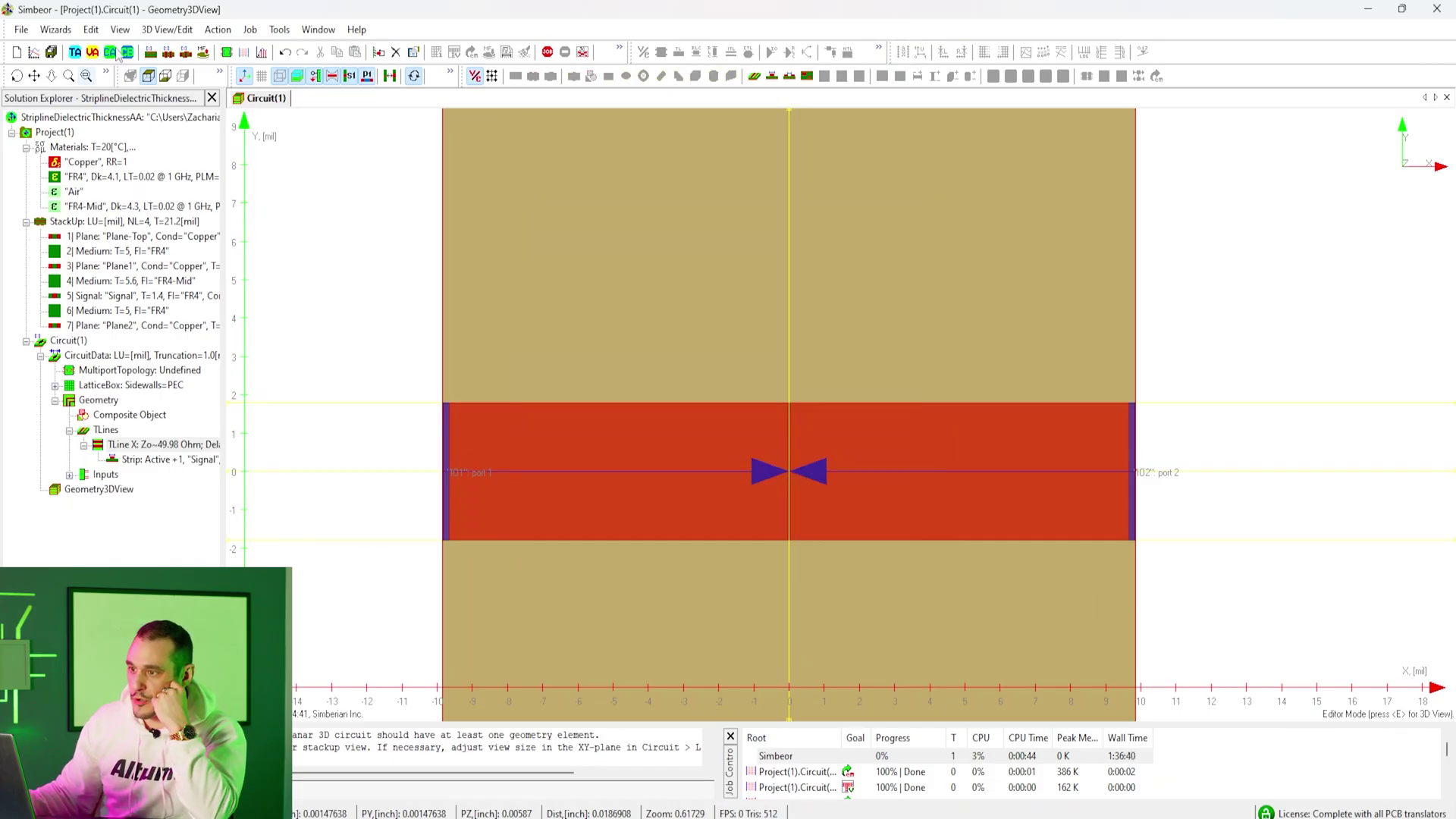
Step: Set up a new simulation of Circuit(1) with an adaptive 0.01–76.2 GHz frequency sweep
left_click(55, 29)
left_click(81, 148)
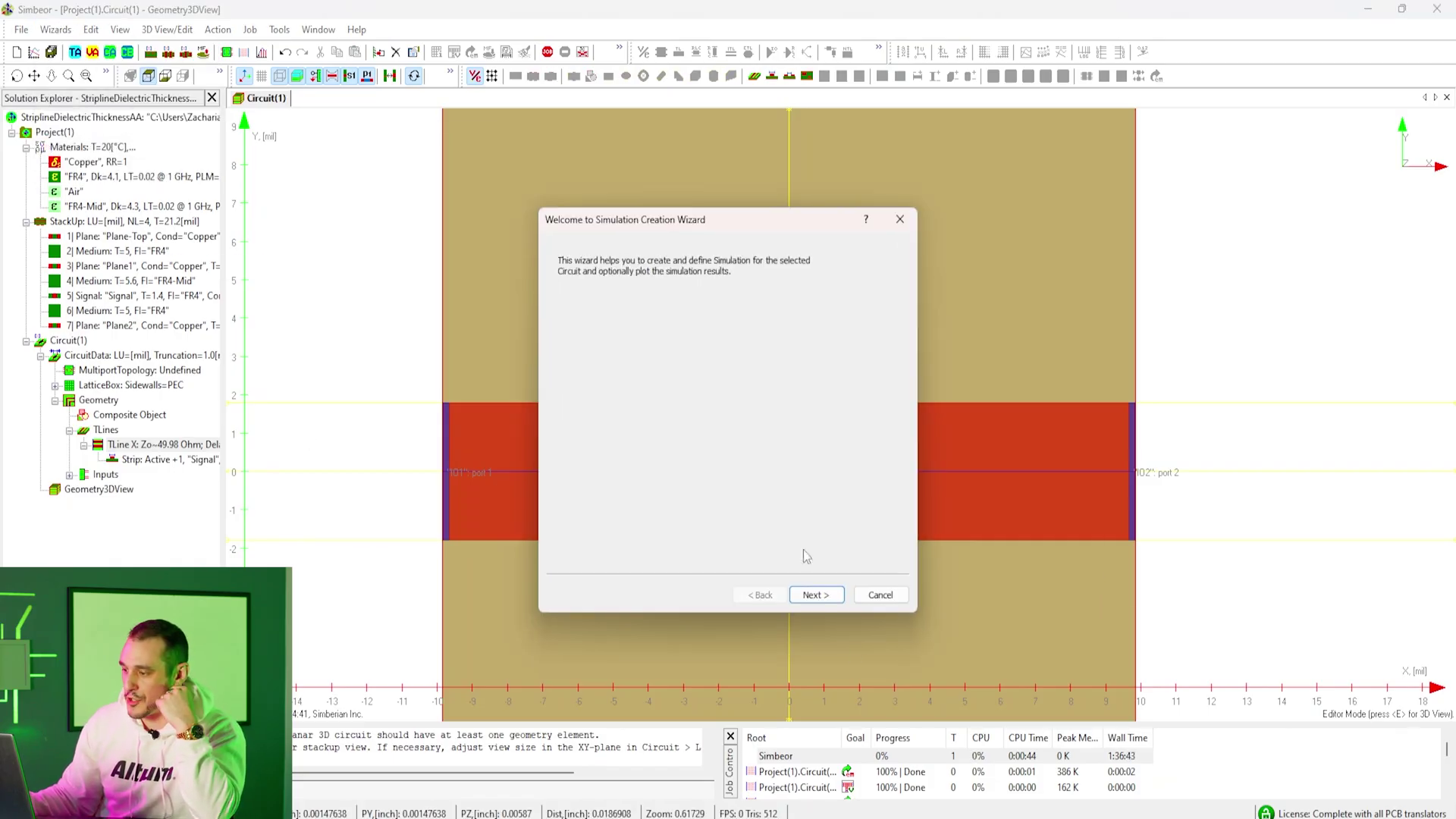
left_click(816, 596)
left_click(815, 596)
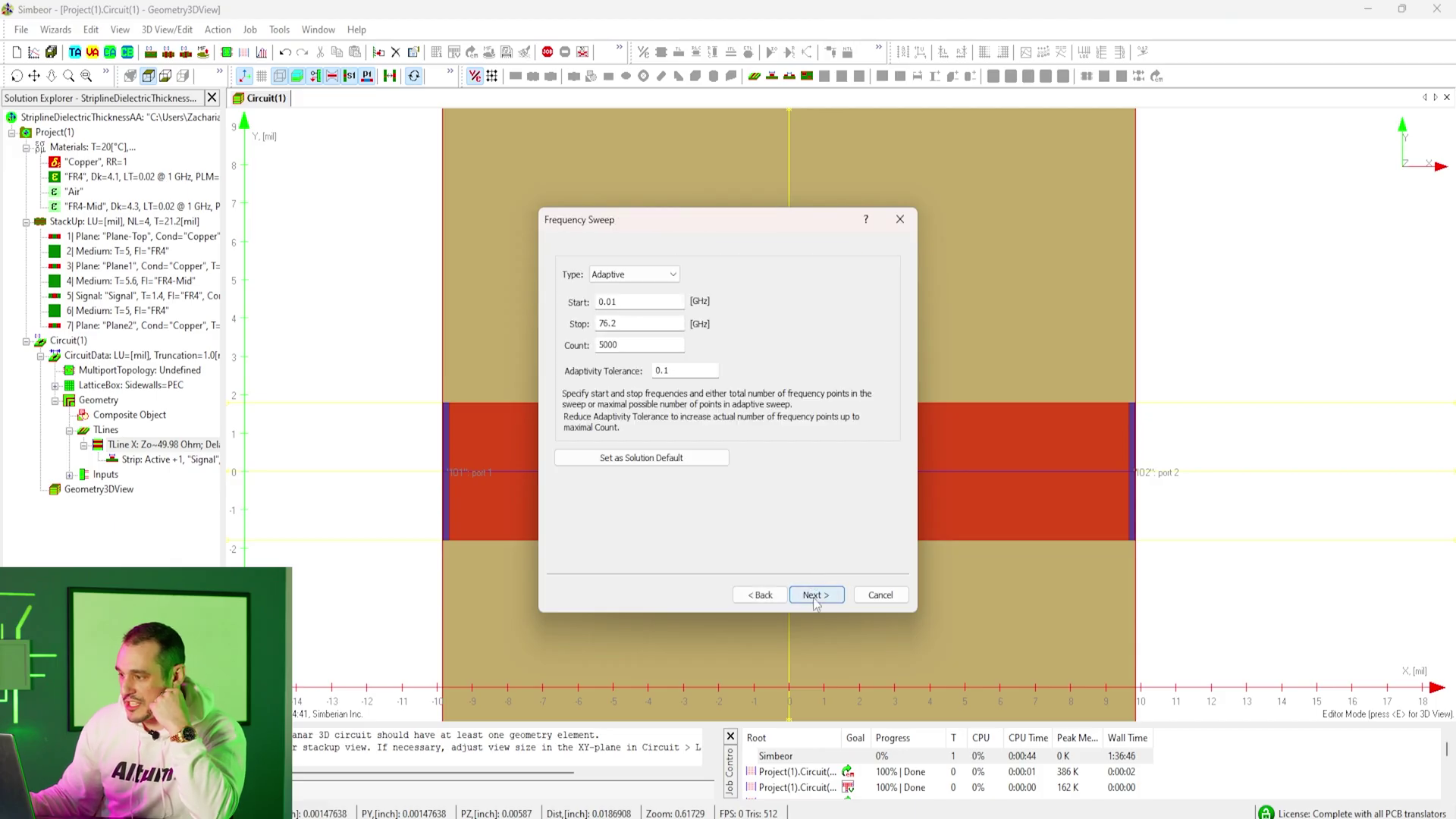
left_click(814, 596)
left_click(814, 596)
Step: Create a results graph named Graph(1) and run the simulation
left_click(814, 596)
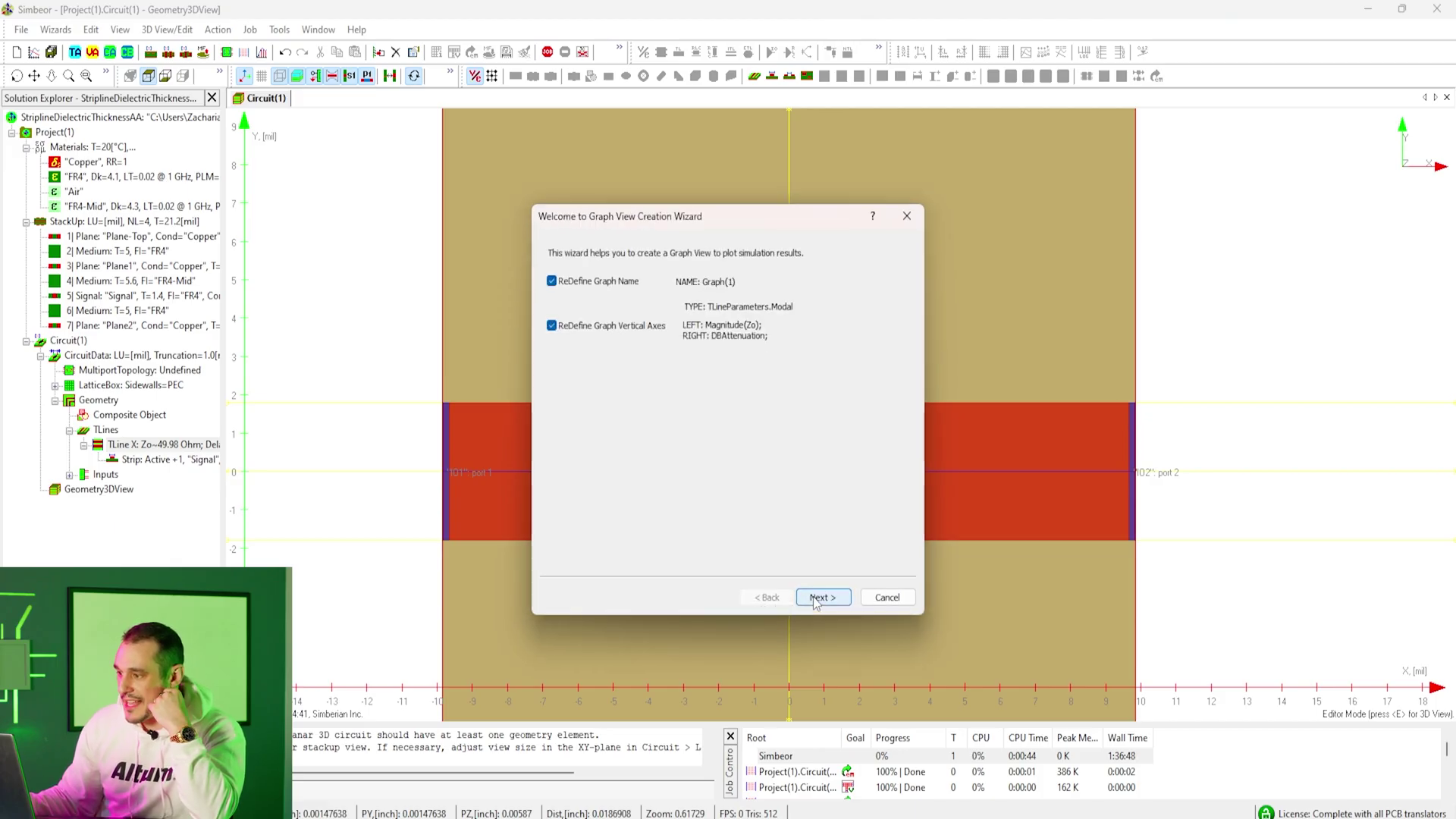
left_click(815, 597)
left_click(815, 597)
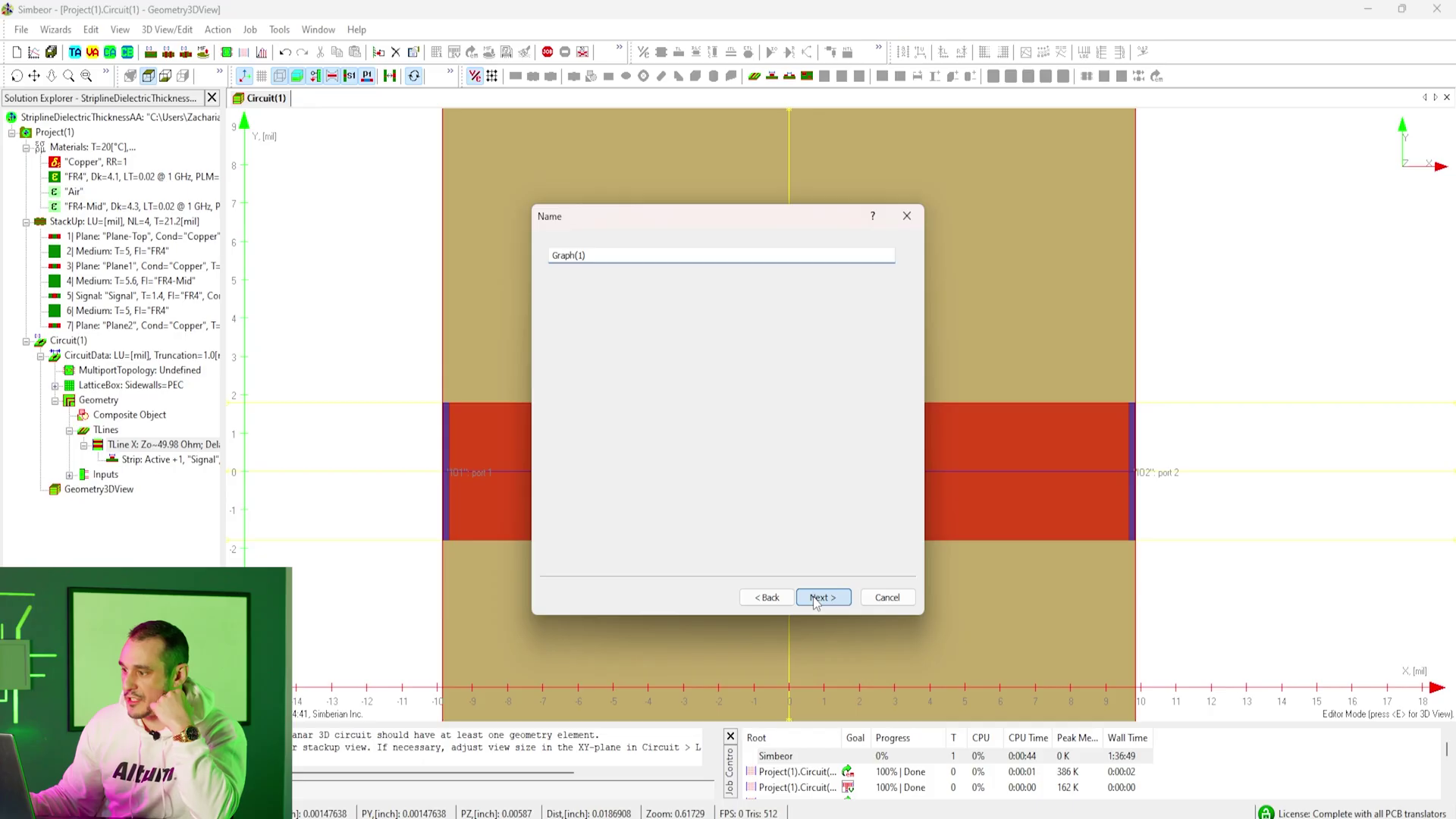
left_click(815, 597)
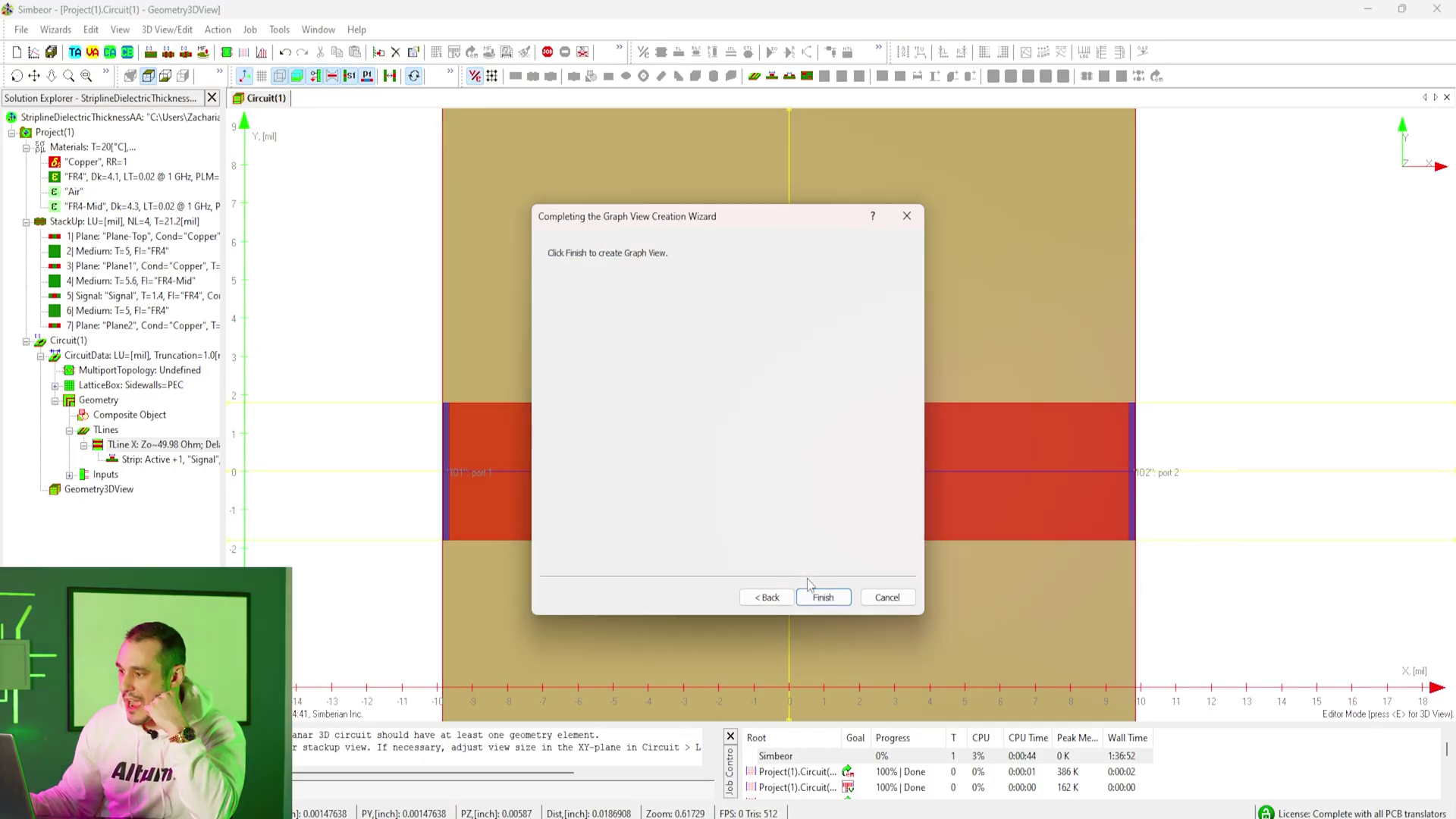
left_click(823, 597)
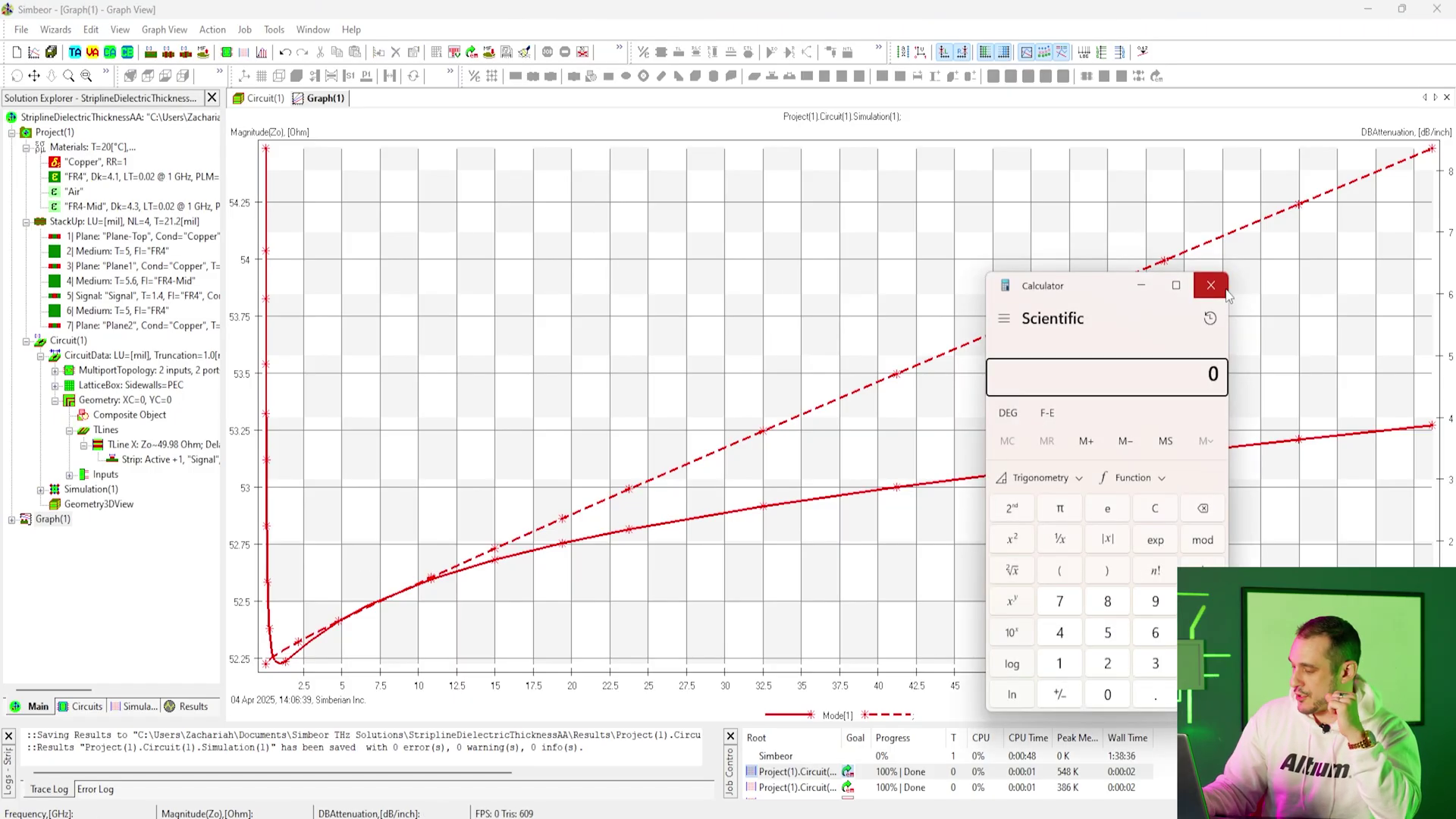
Step: Compute 20·log(2.5/102.5) in Calculator, giving −32.2557 dB return loss
type("2.5")
key("Return")
type("102.5")
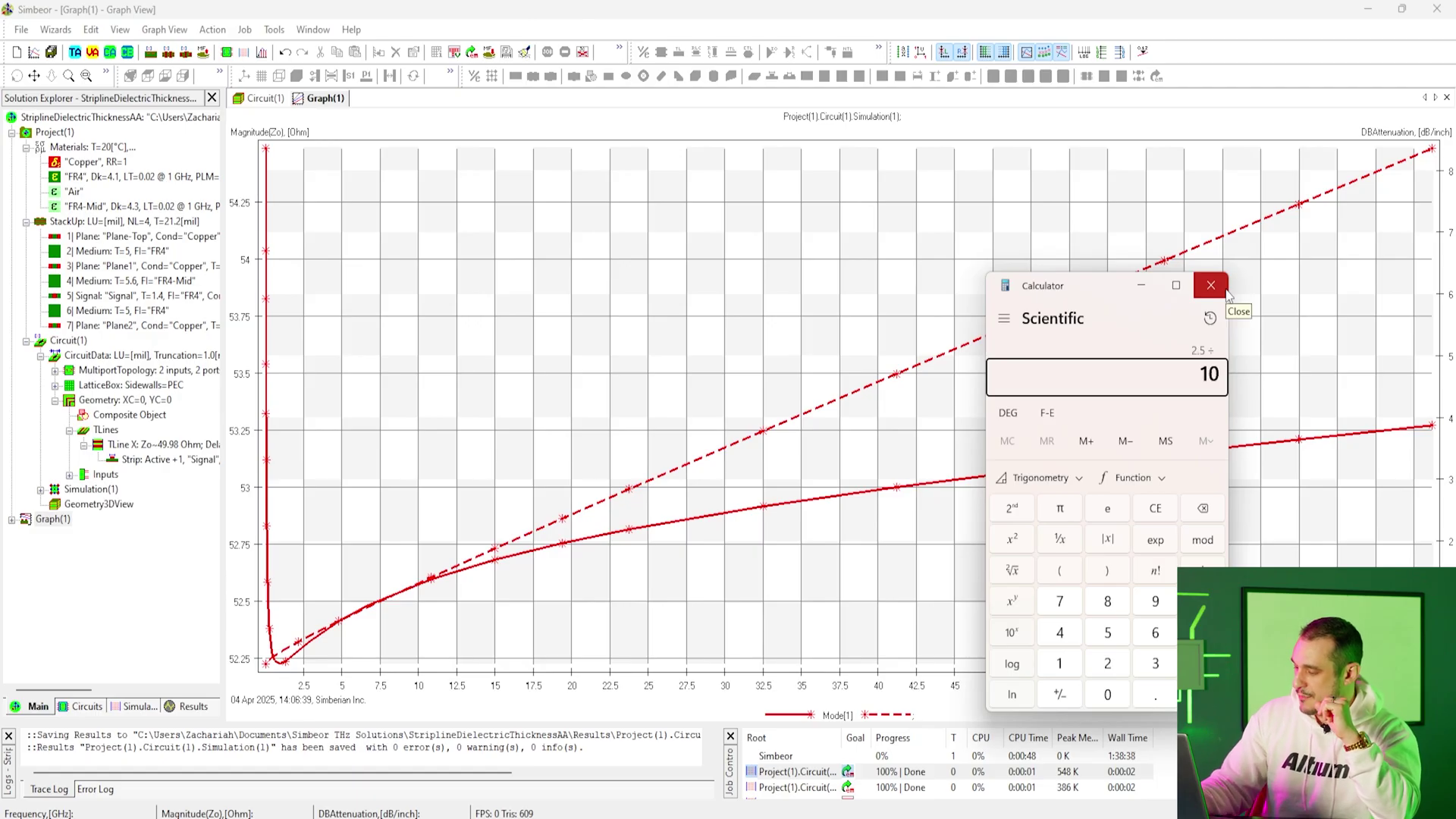
key("Return")
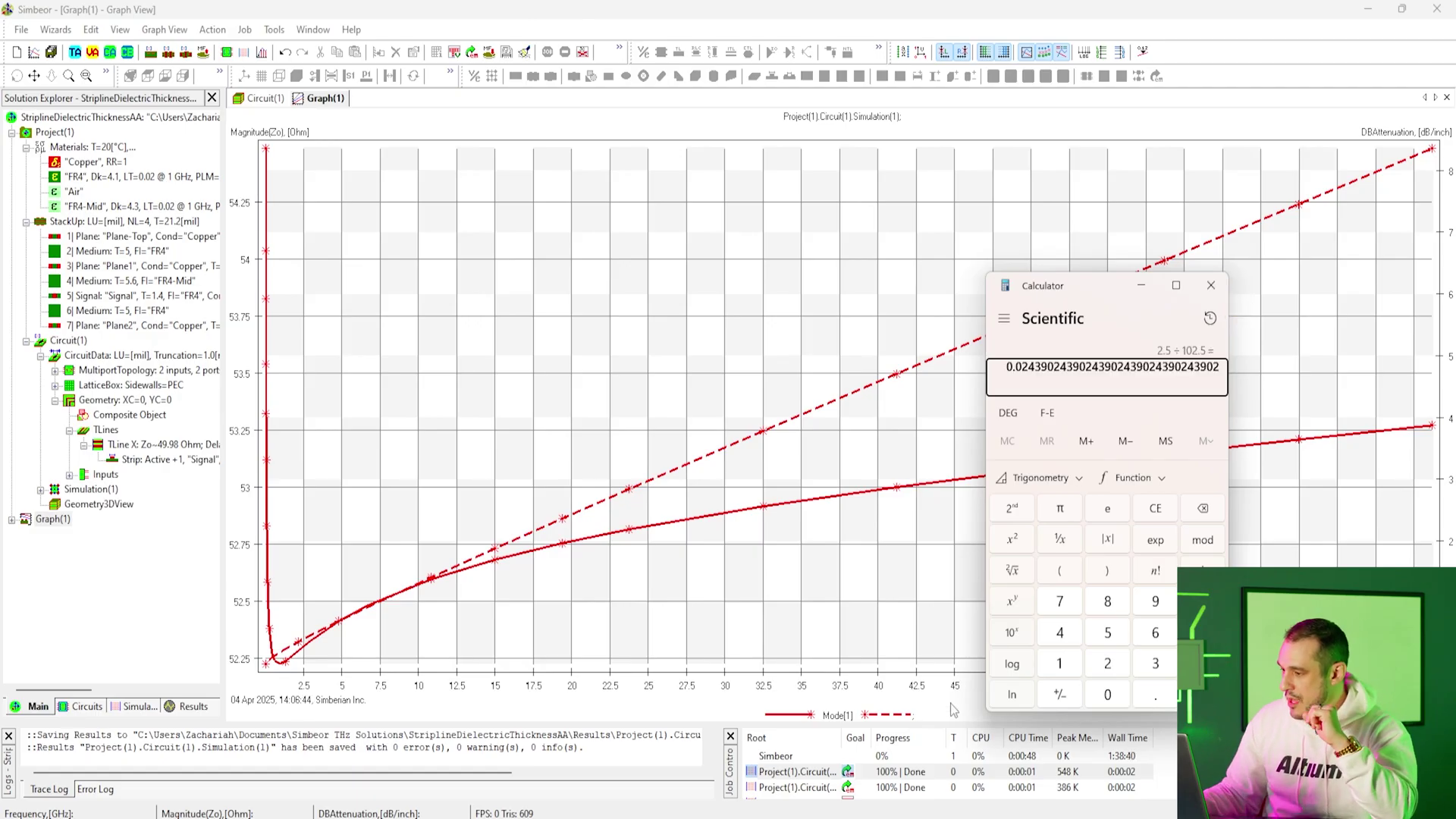
left_click(999, 665)
type("*20")
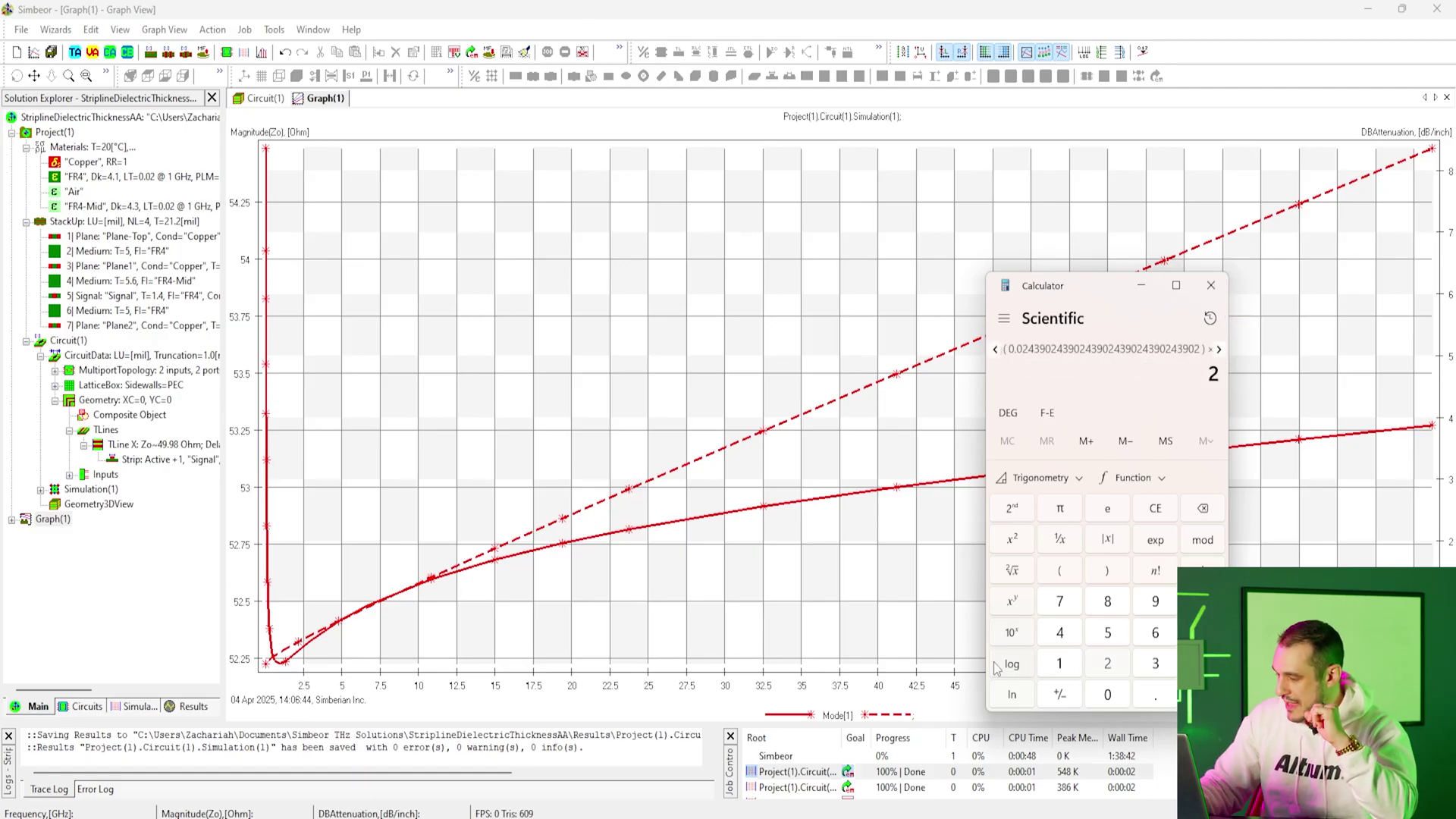
key("Return")
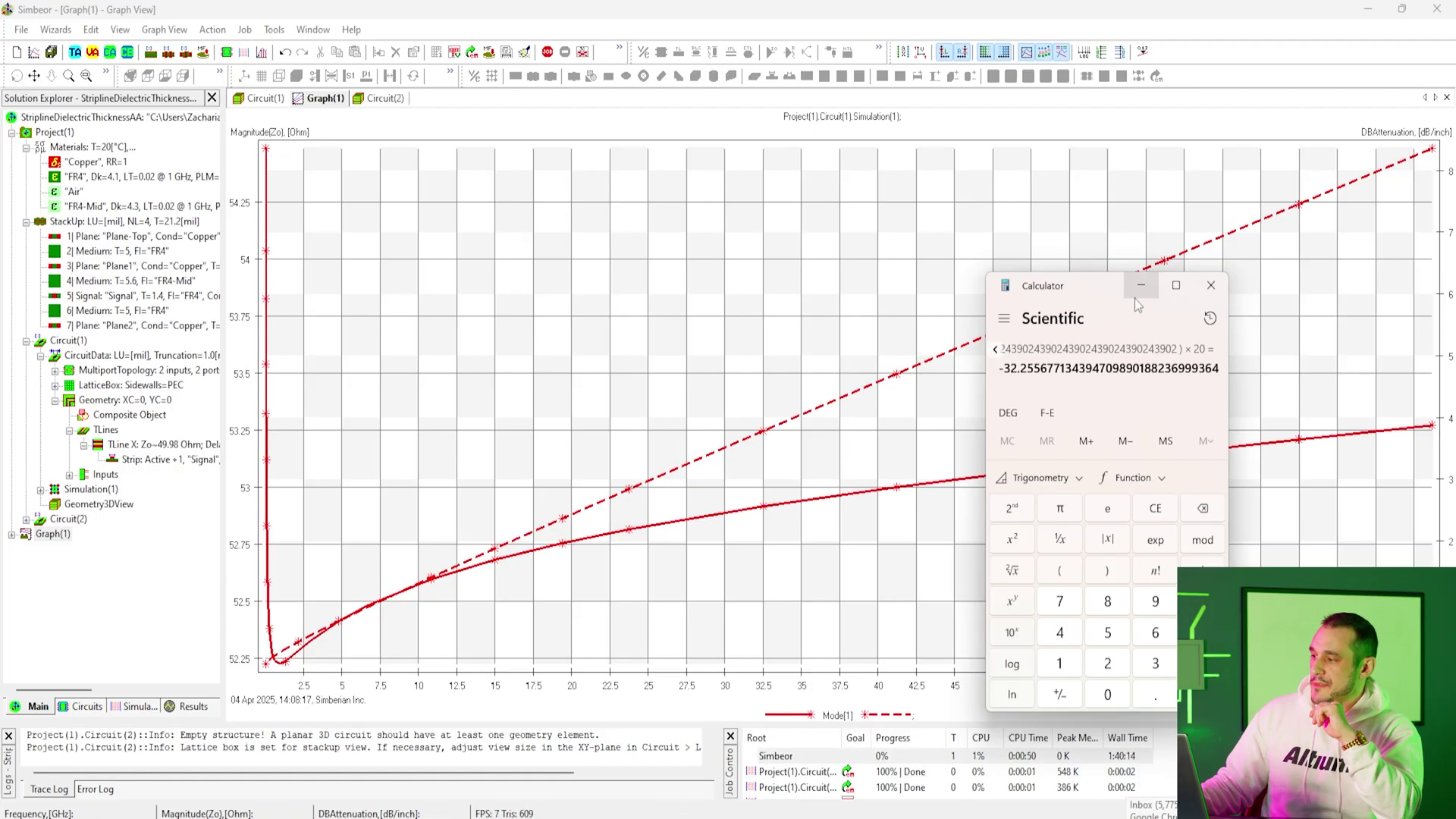
left_click(1138, 288)
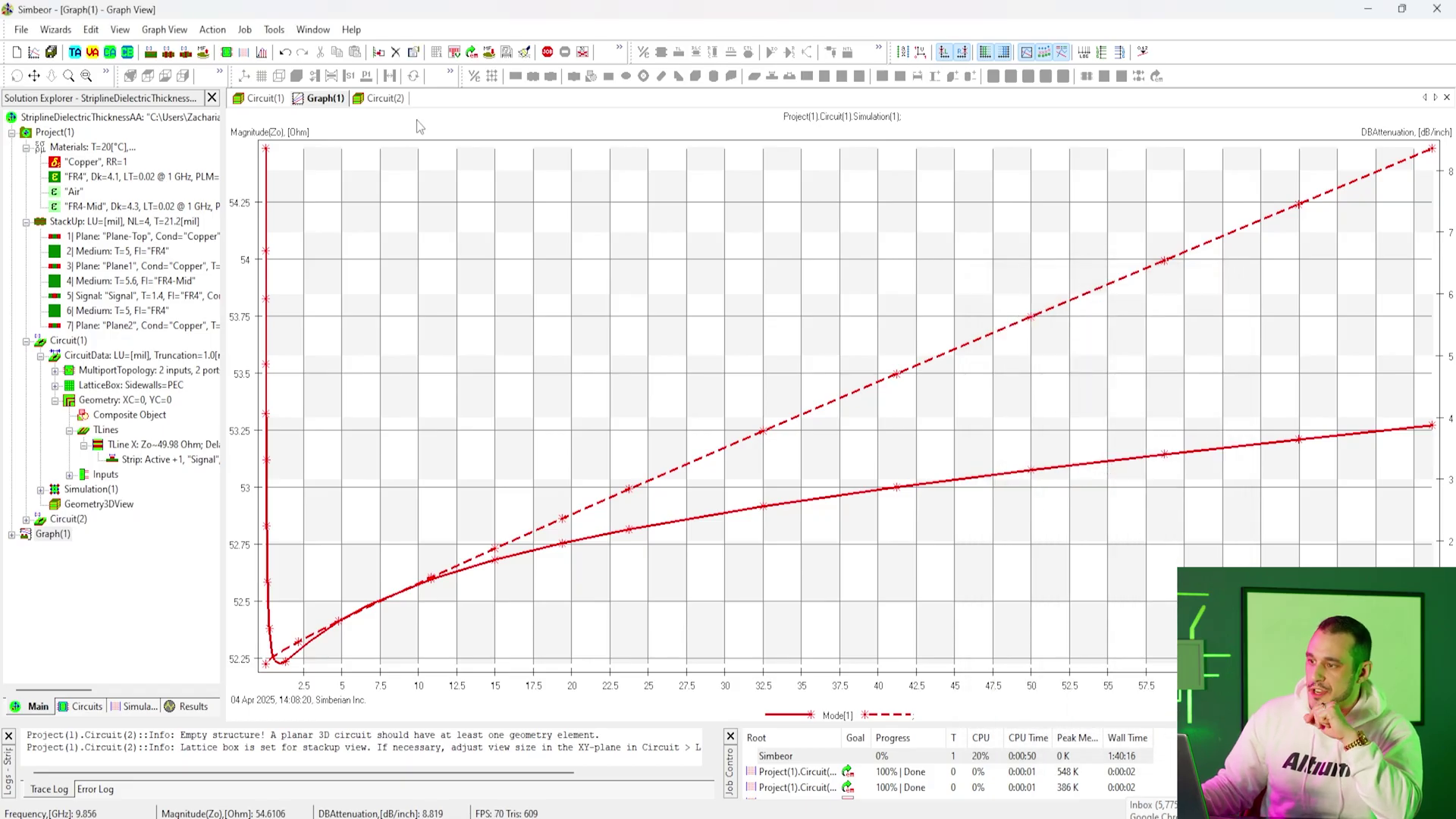
Step: Open the Geometry3DView of the new Circuit(2)
left_click(379, 98)
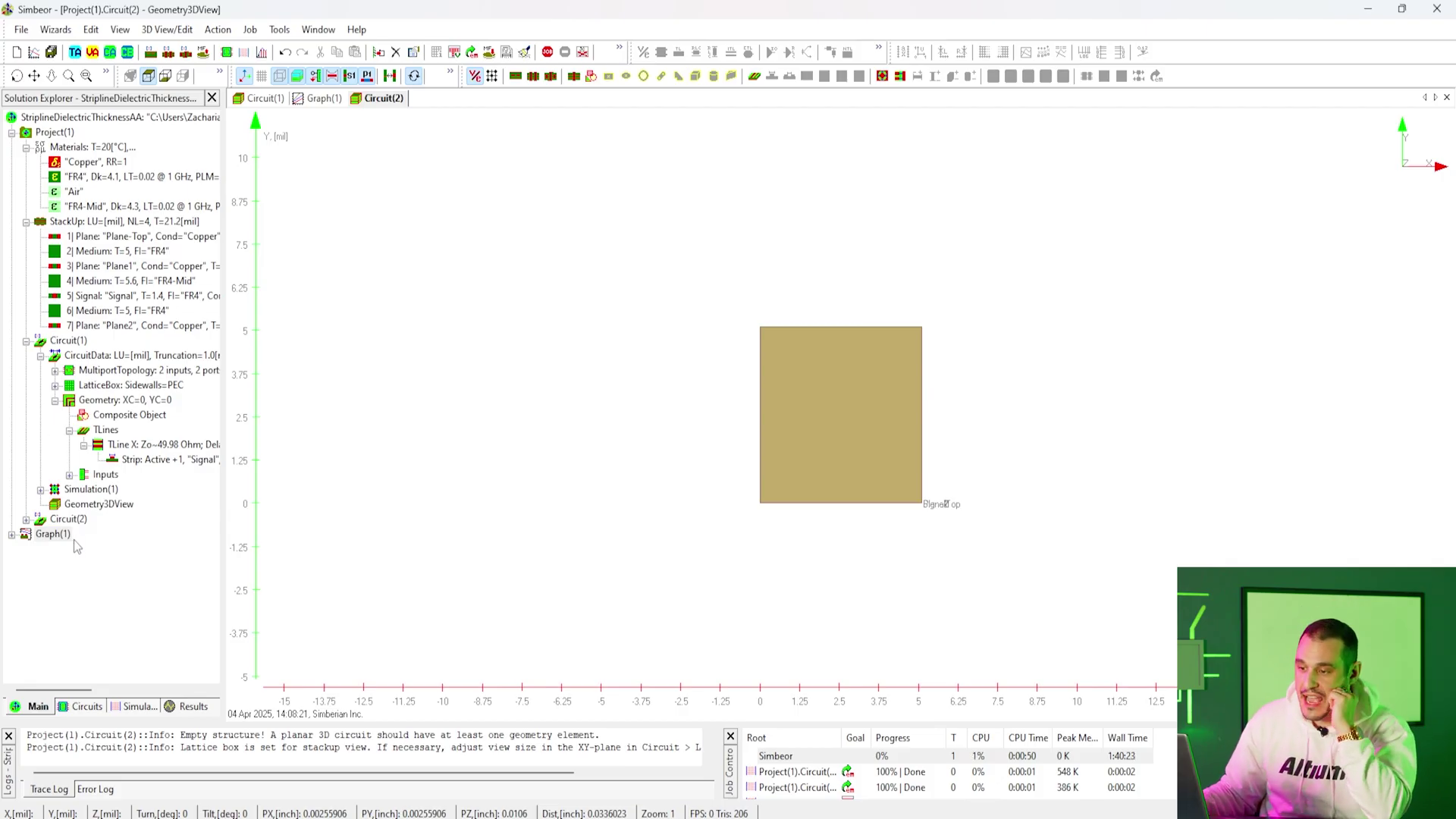
left_click(25, 521)
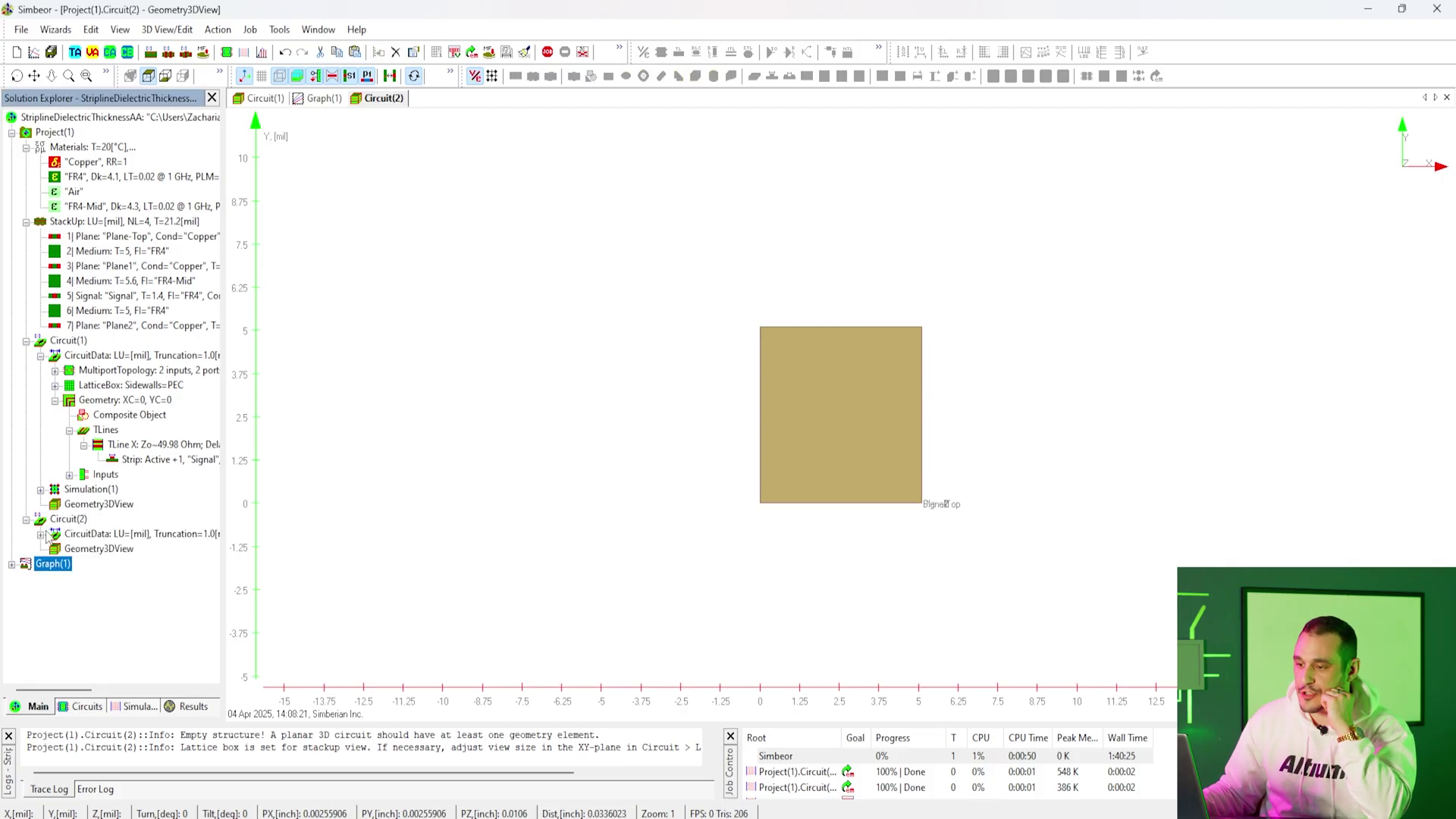
right_click(106, 558)
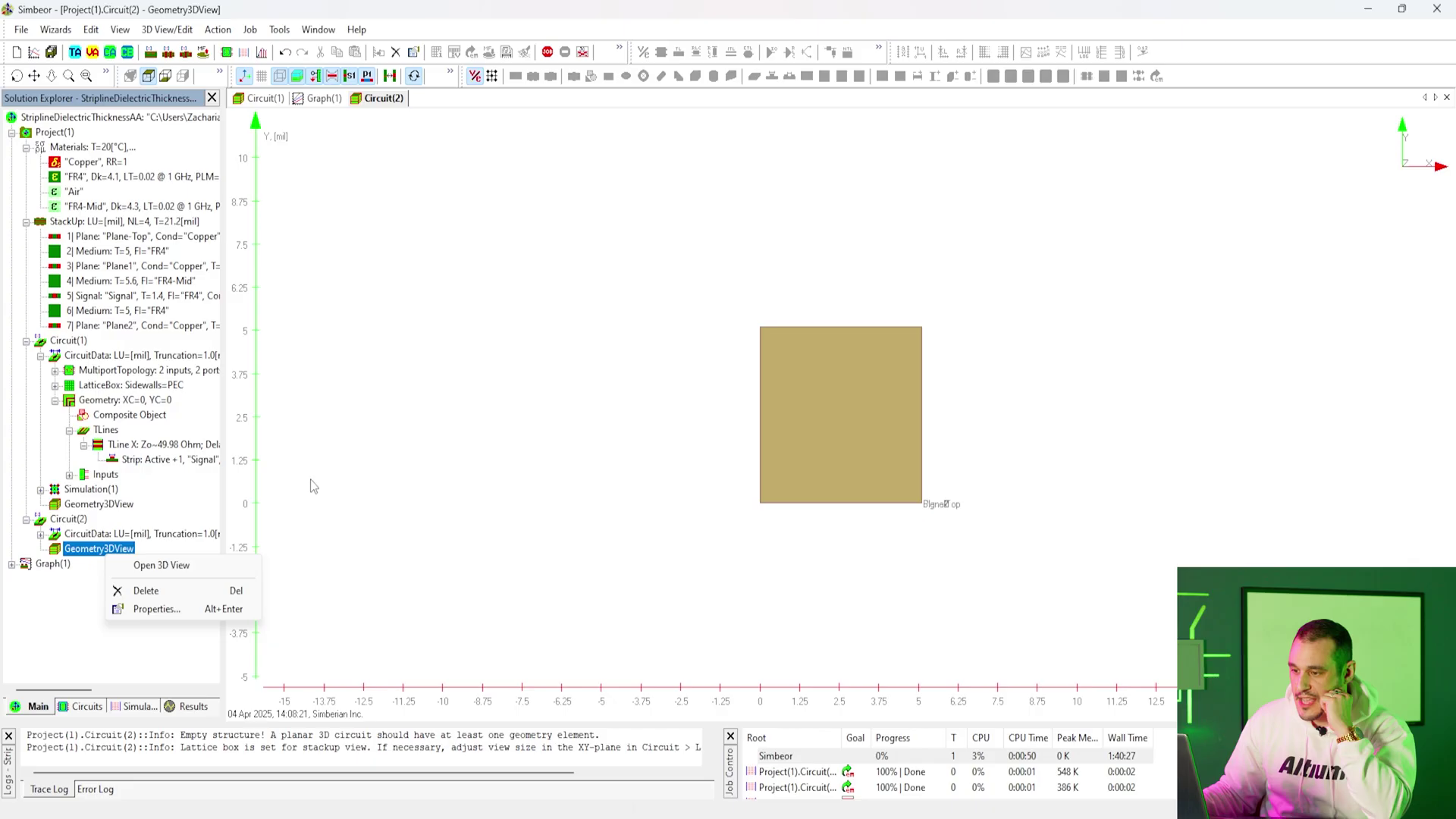
left_click(314, 487)
Step: Start a copper single TLine referenced to Plane-Top and choose the Impedance option
left_click(515, 76)
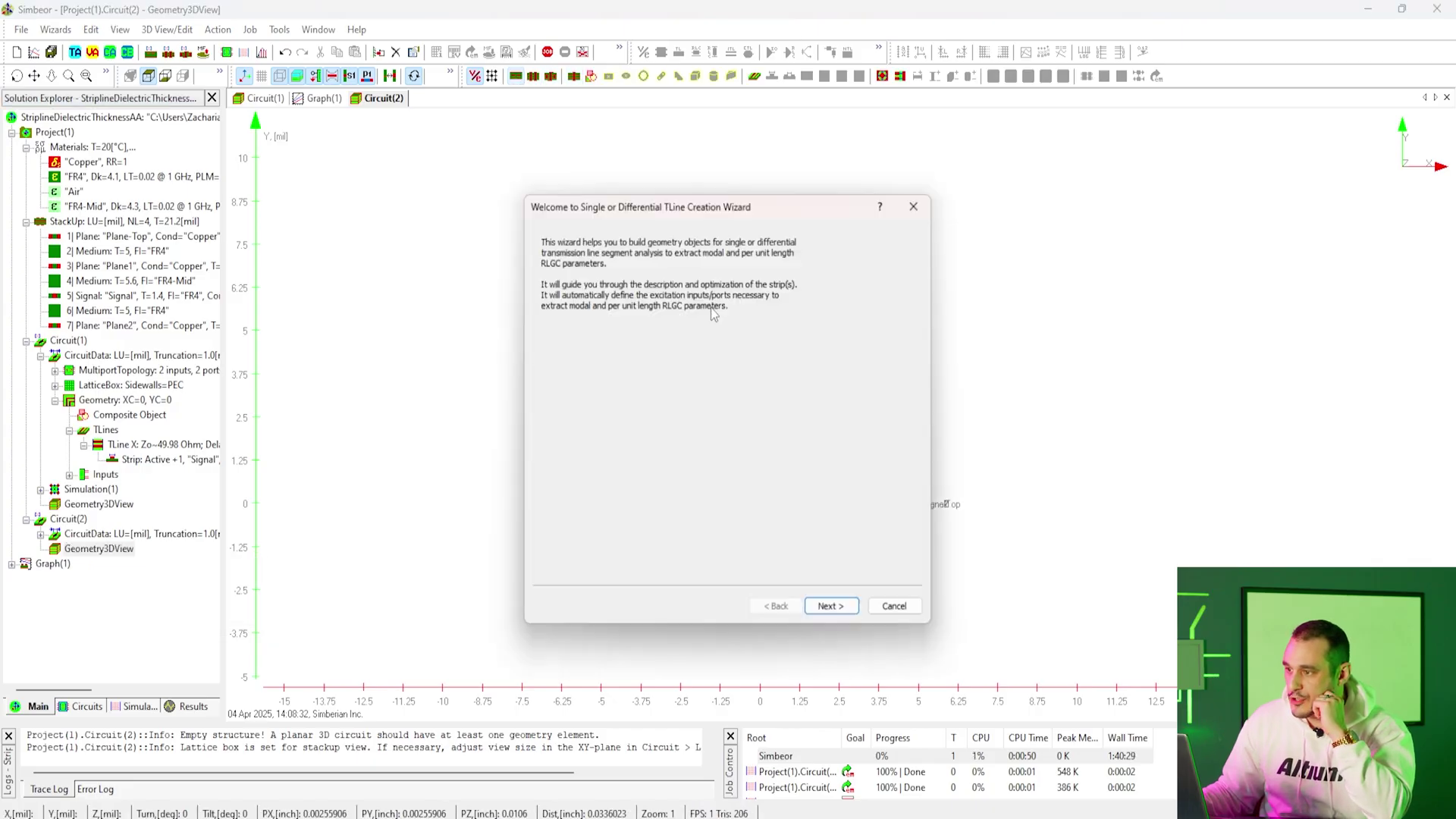
left_click(843, 616)
left_click(834, 611)
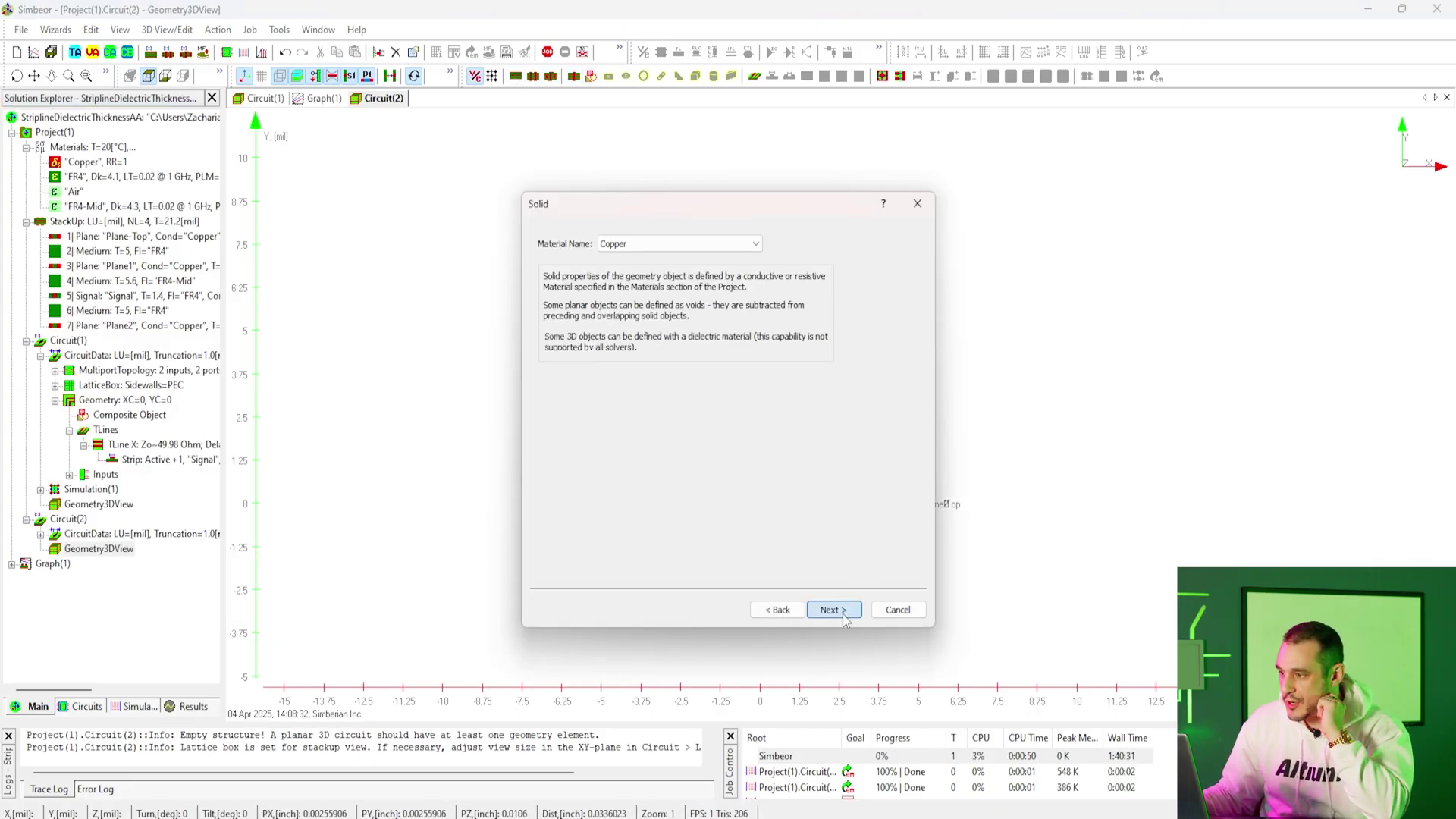
left_click(743, 306)
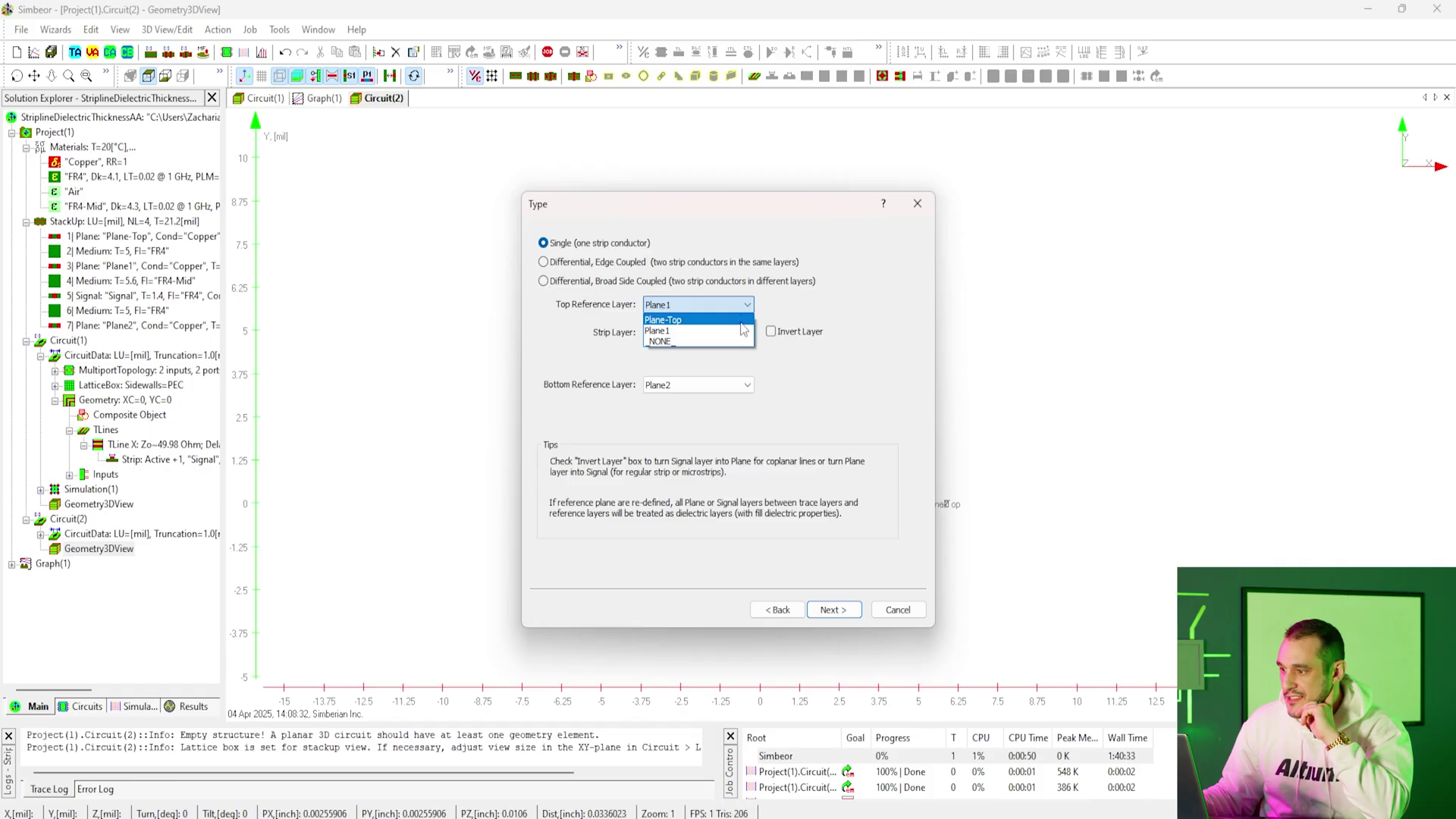
left_click(682, 314)
left_click(842, 610)
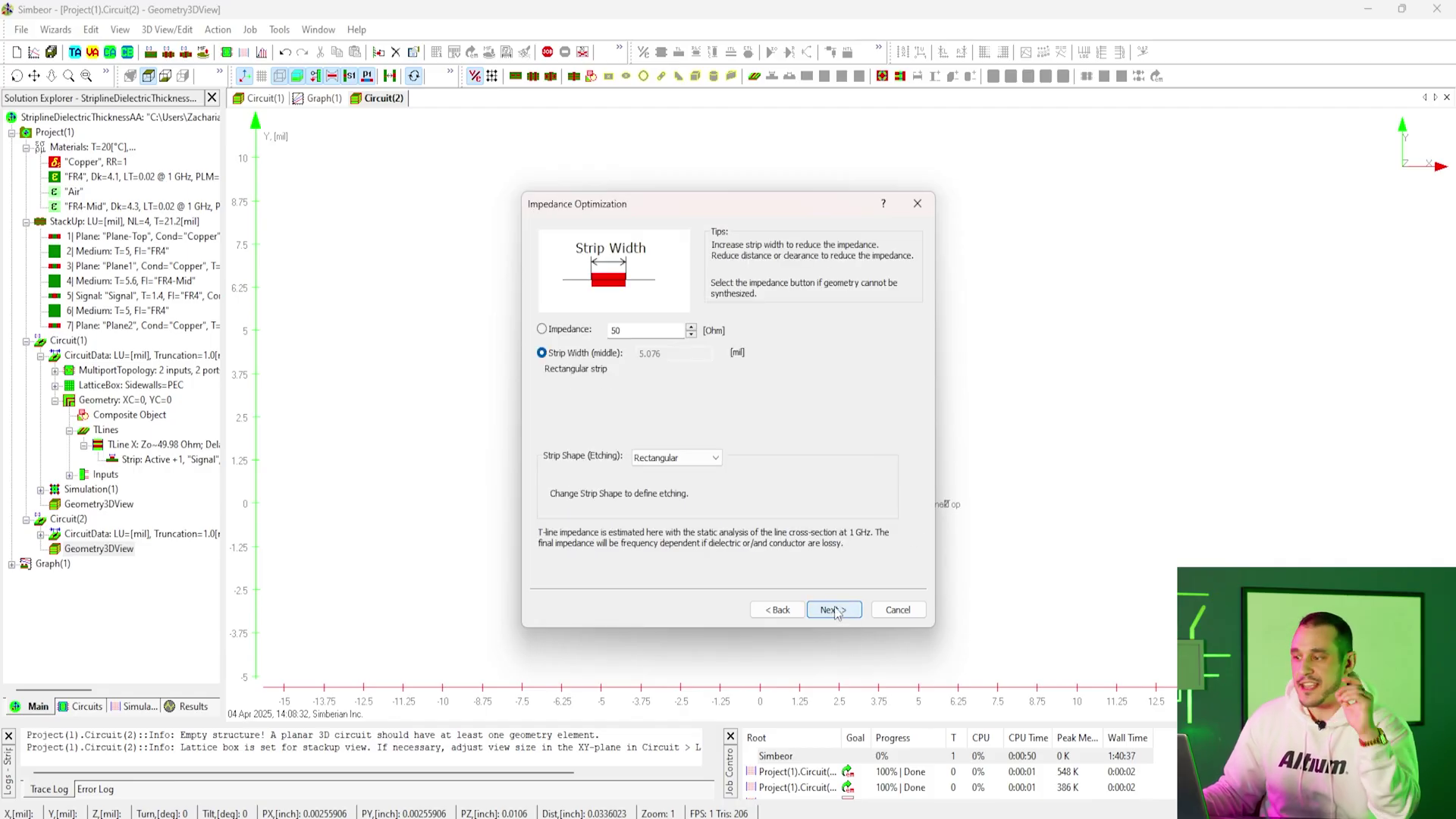
left_click(570, 330)
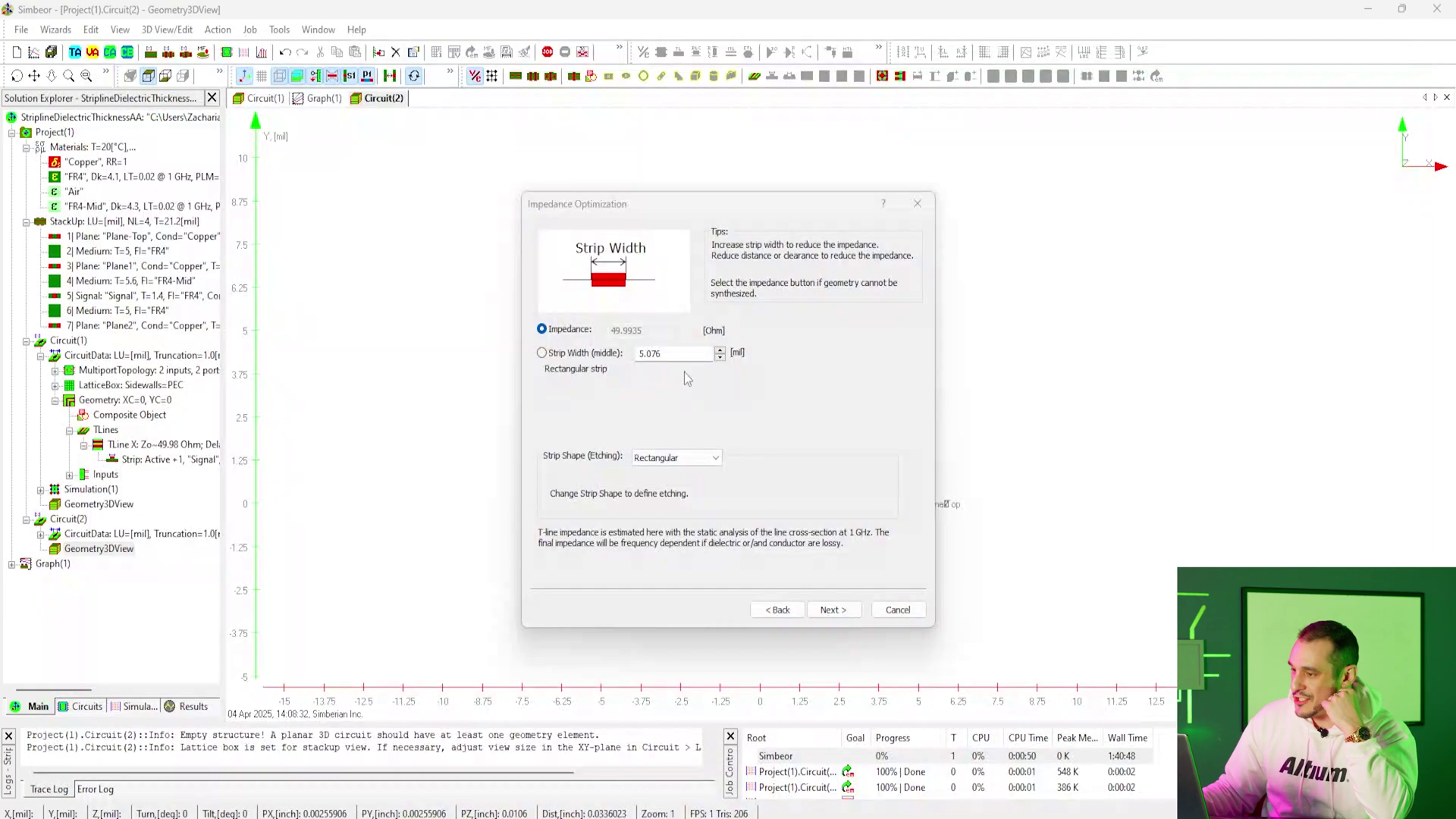
Step: Replace the 5.076 mil strip width with 3.596 mil, calculate its 56.86 Ω impedance, and accept the strip settings
left_click(670, 358)
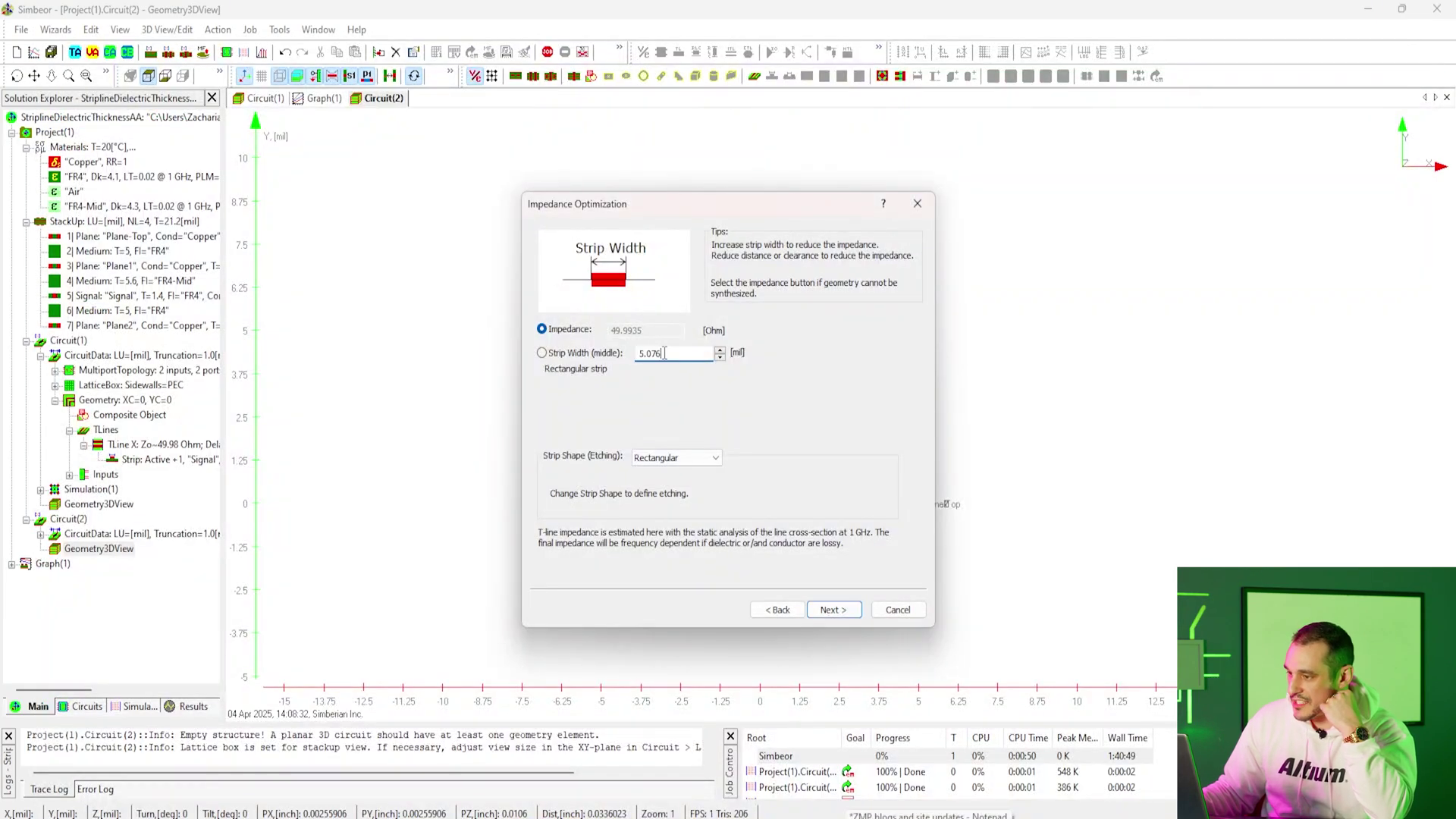
left_click_drag(664, 353, 590, 364)
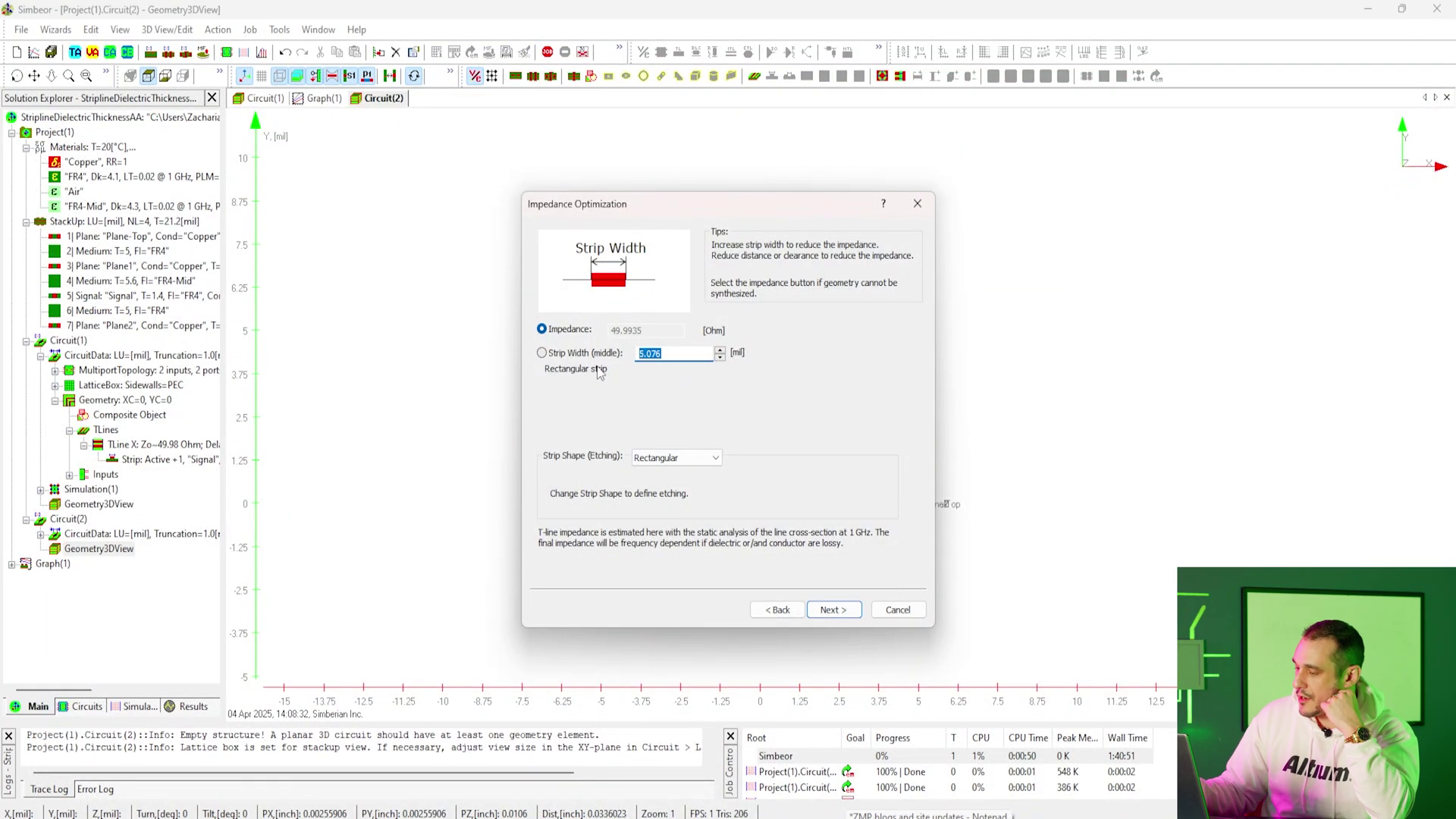
type("3.59")
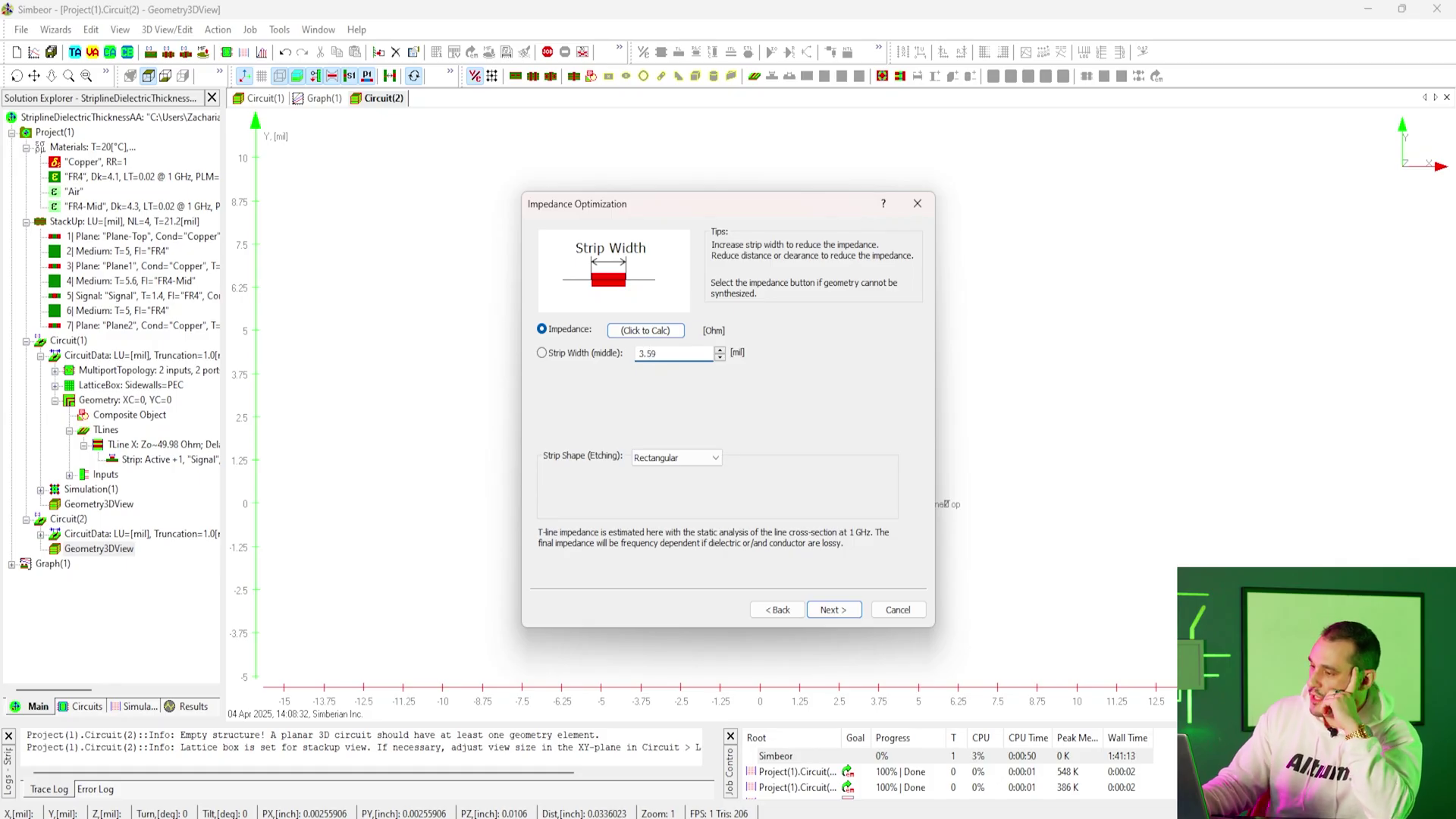
type("6")
left_click(637, 331)
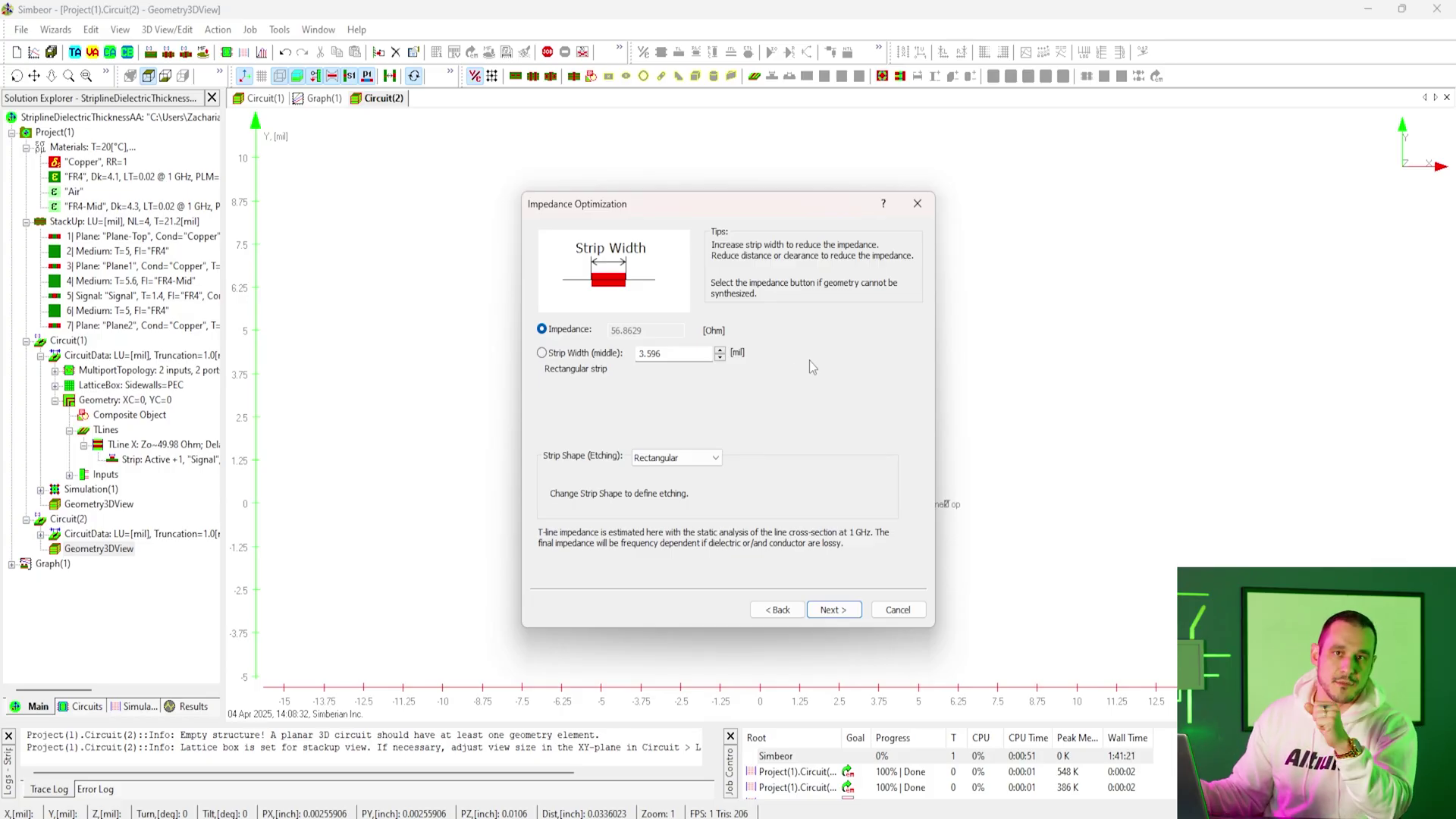
left_click(832, 614)
Step: Create the Circuit(2) stripline and run its simulation into Graph(2), showing Zo around 58.6–60.5 Ω
left_click(831, 614)
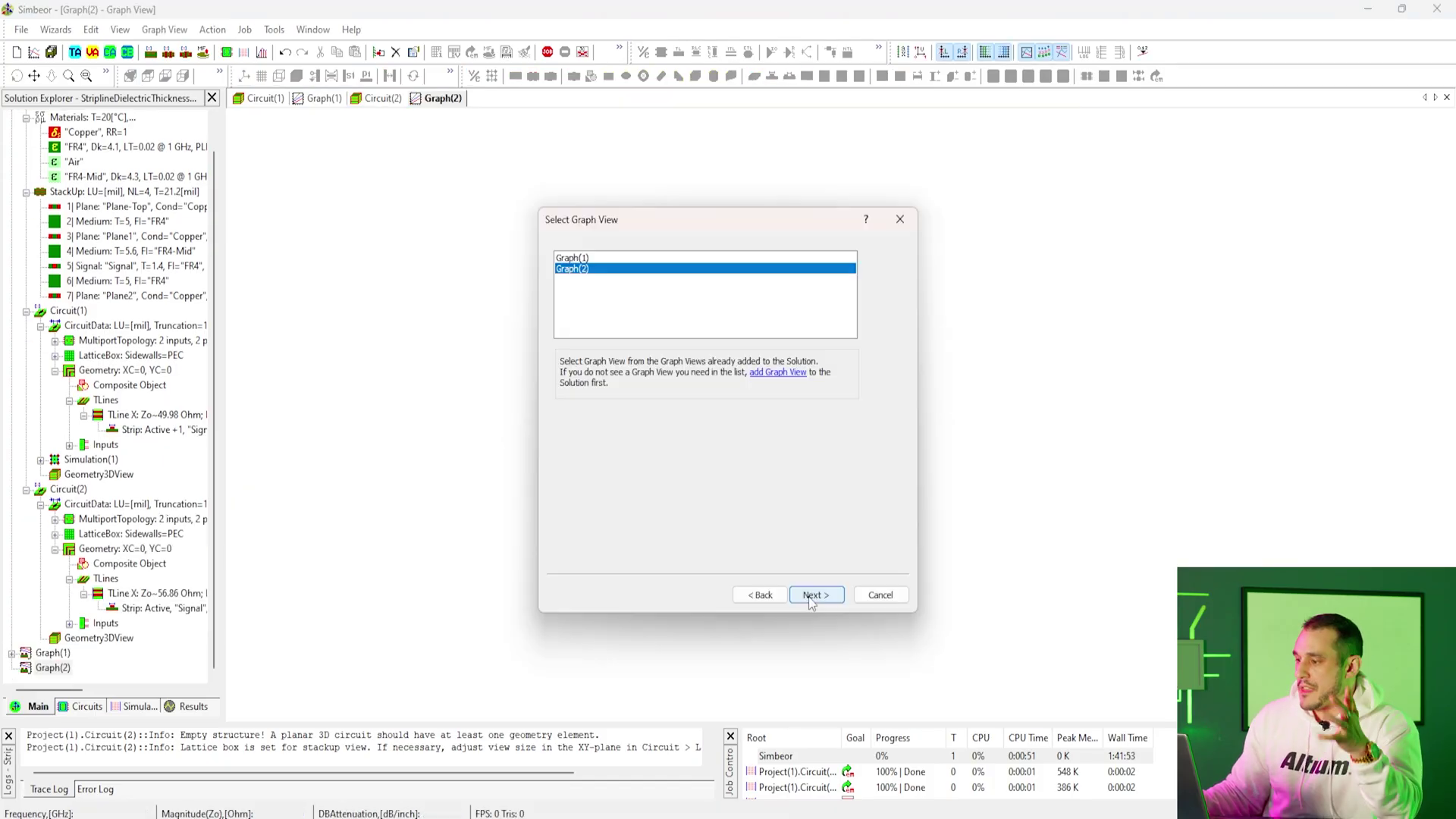
left_click(811, 596)
left_click(811, 596)
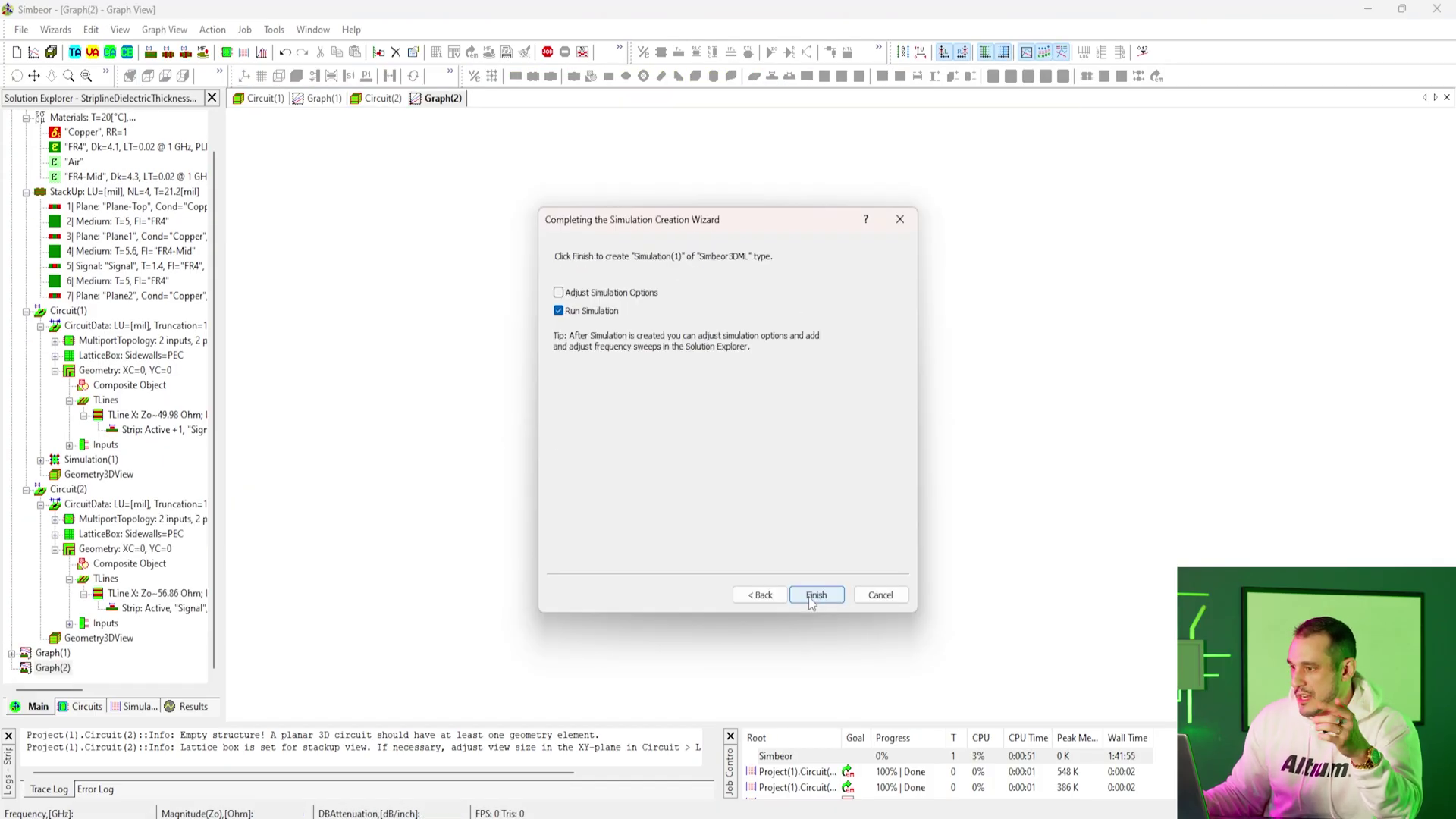
left_click(813, 596)
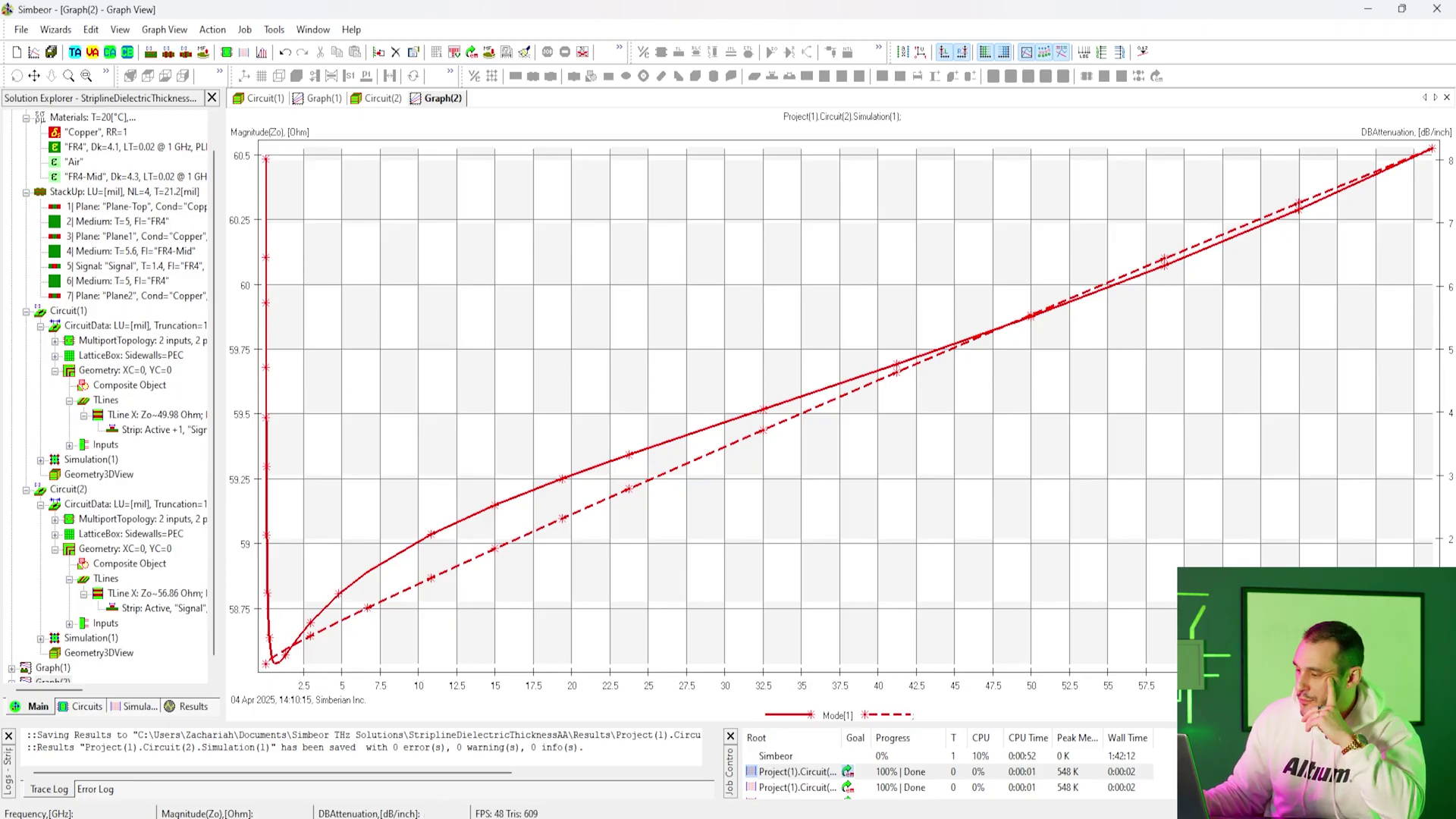
Step: Bring back the calculator and evaluate 20·log(8.75/108.75), giving about −21.89 dB
key("alt+Tab")
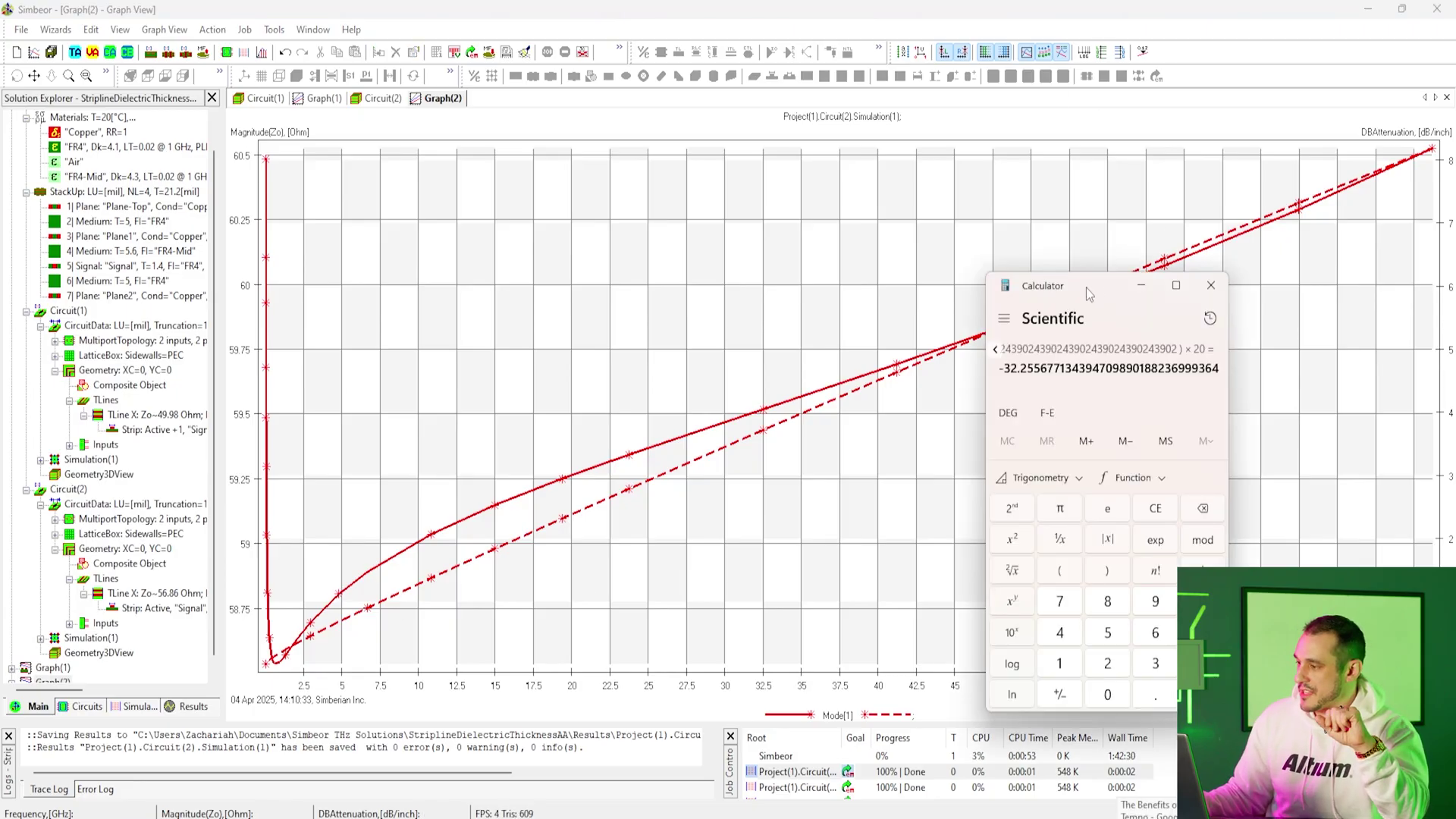
left_click_drag(1085, 288, 837, 280)
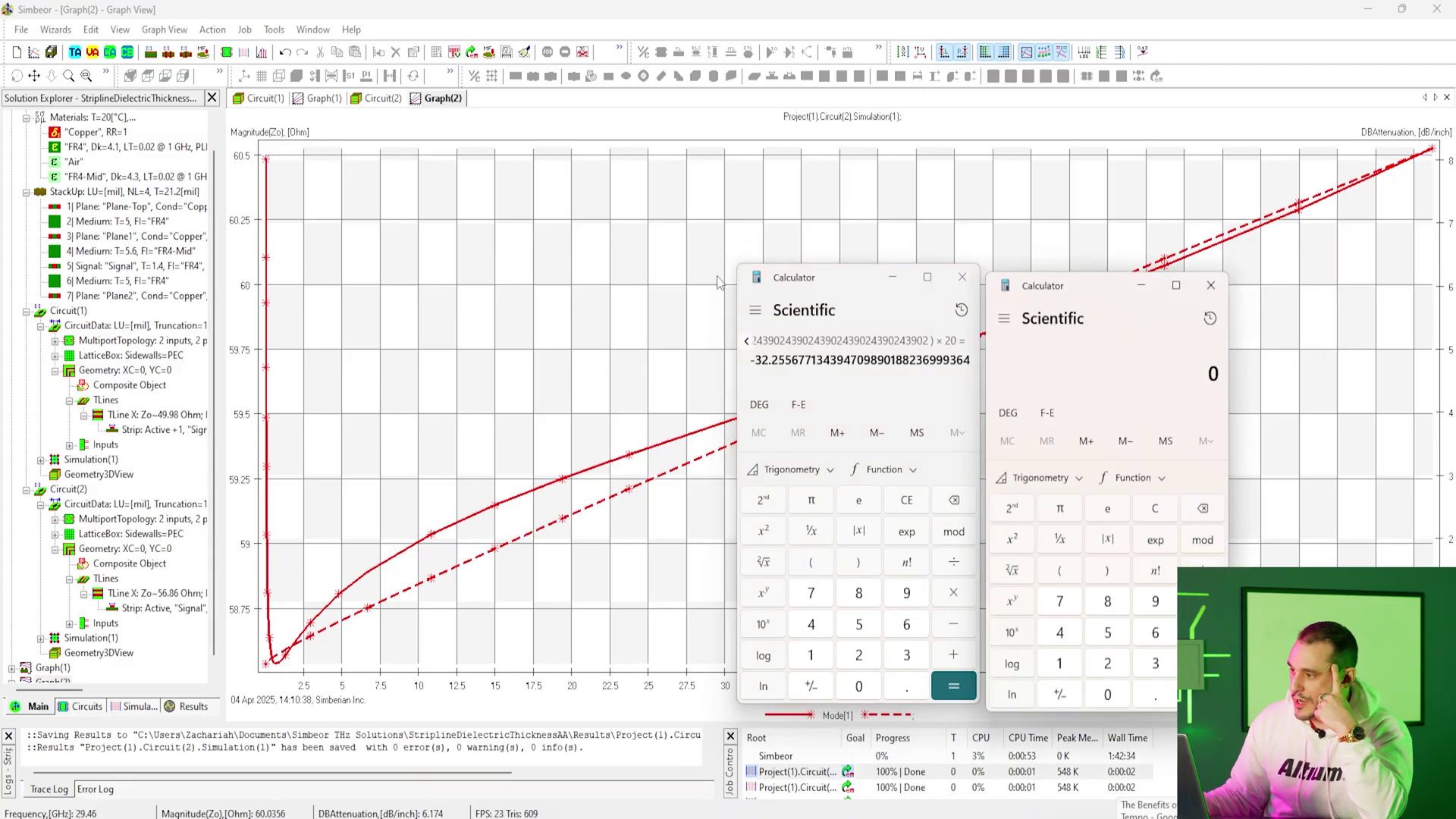
type("8.75")
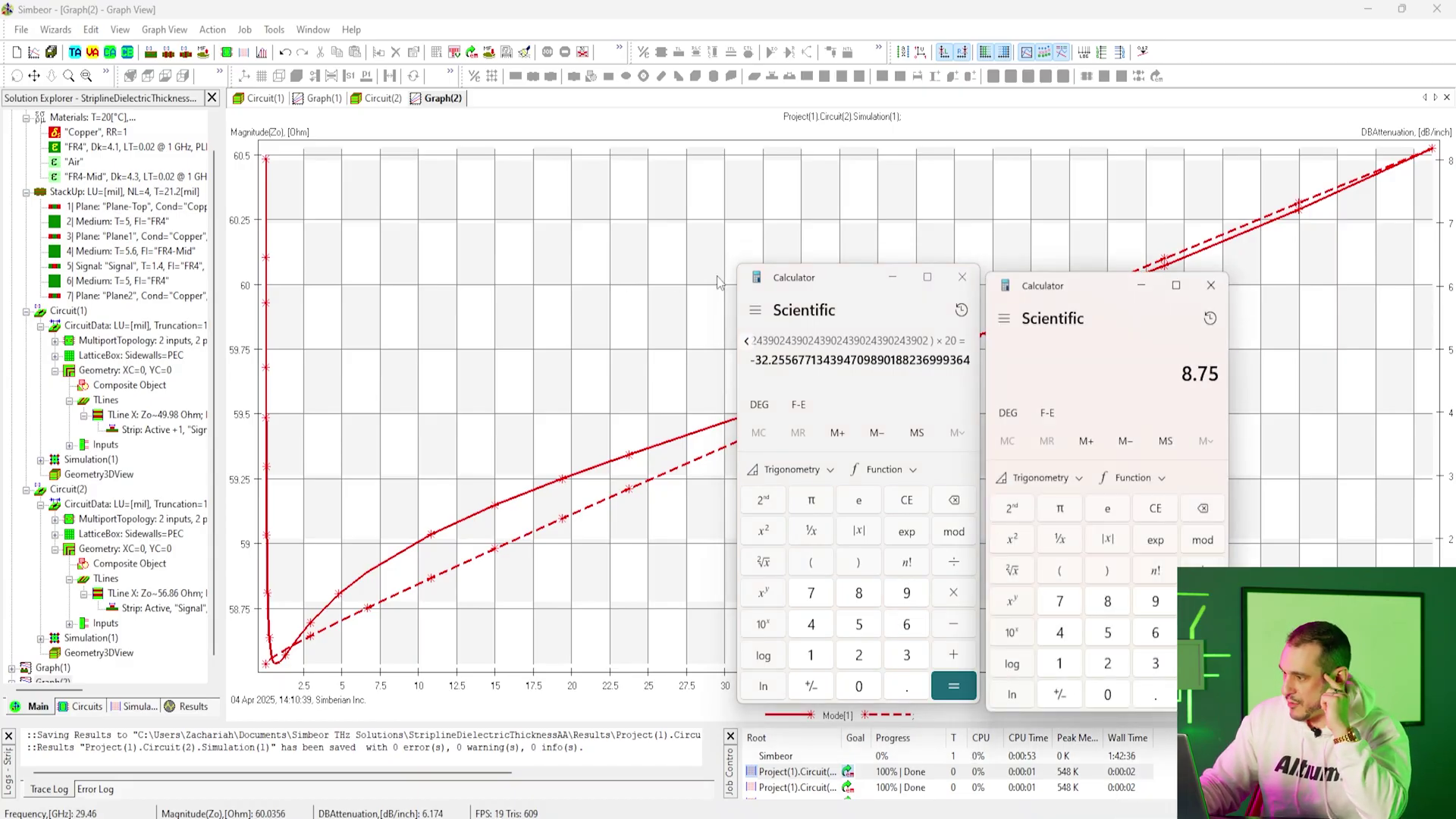
type("/108.75")
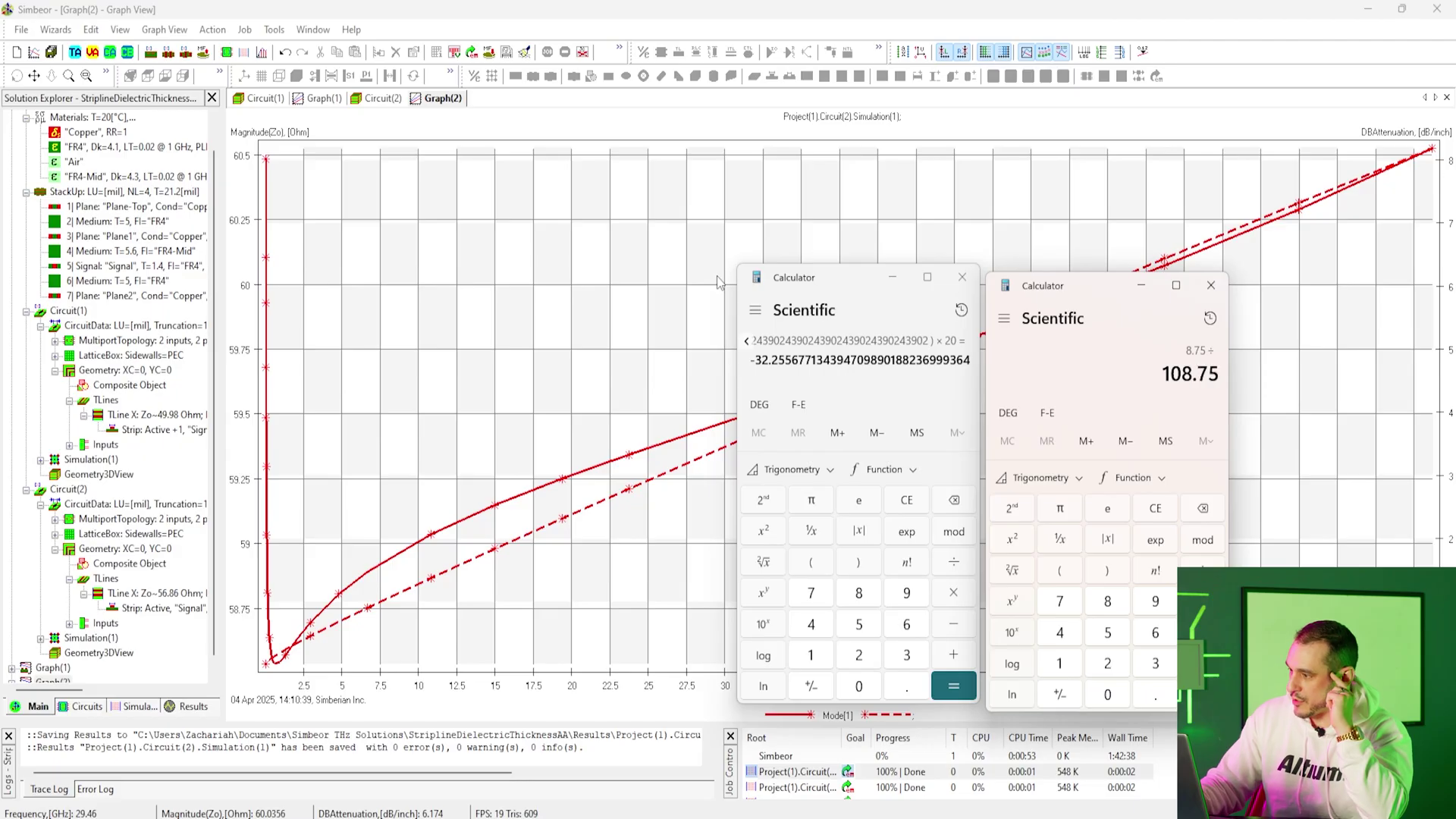
key("Return")
type("l*20")
key("Return")
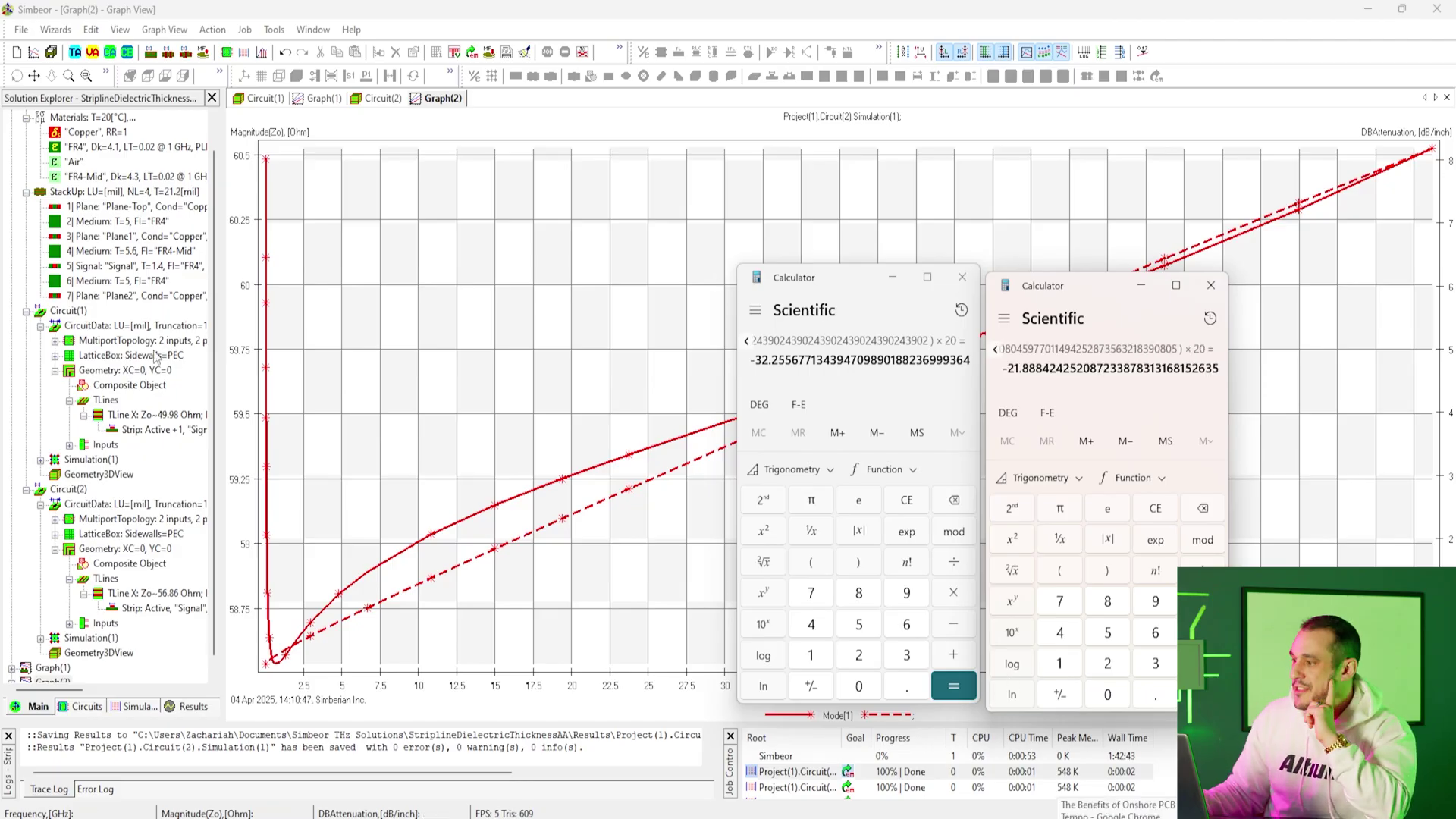